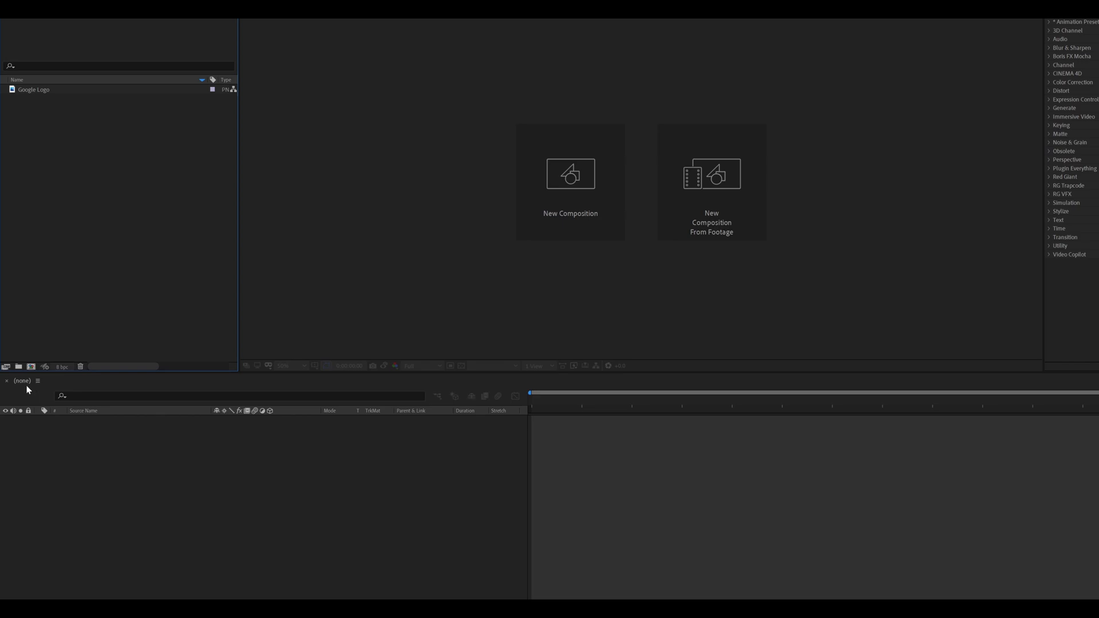
- Create a 1920 × 1080 composition named Main Comp at 60 frames per second with a 10-second duration
{"action": "type", "text": "Main"}
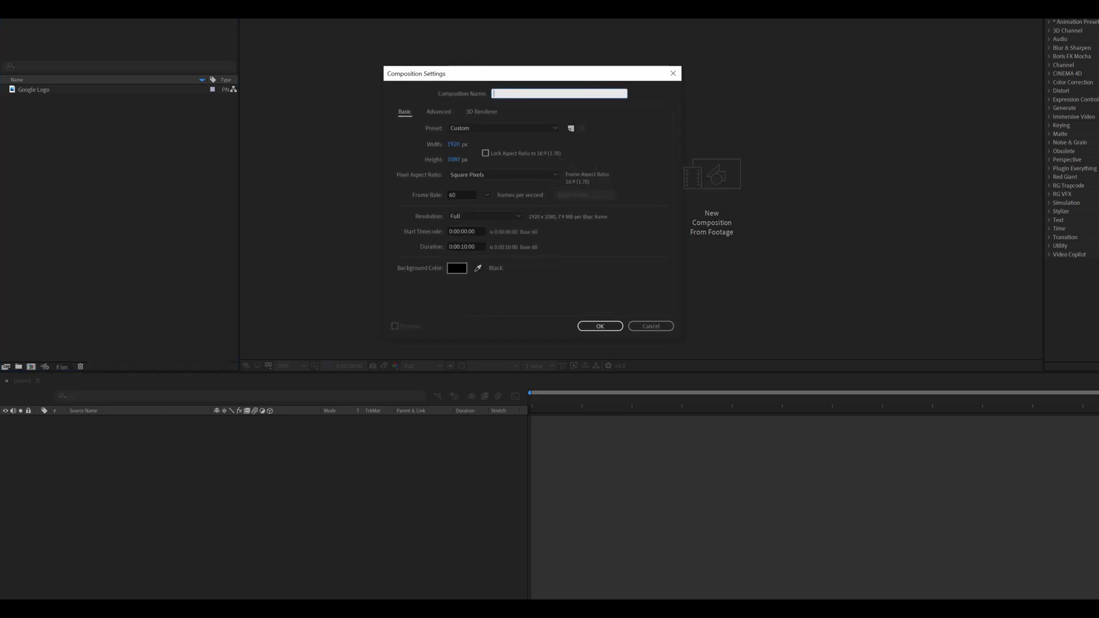
{"action": "type", "text": " Com"}
{"action": "type", "text": "p"}
{"action": "key", "text": "Return"}
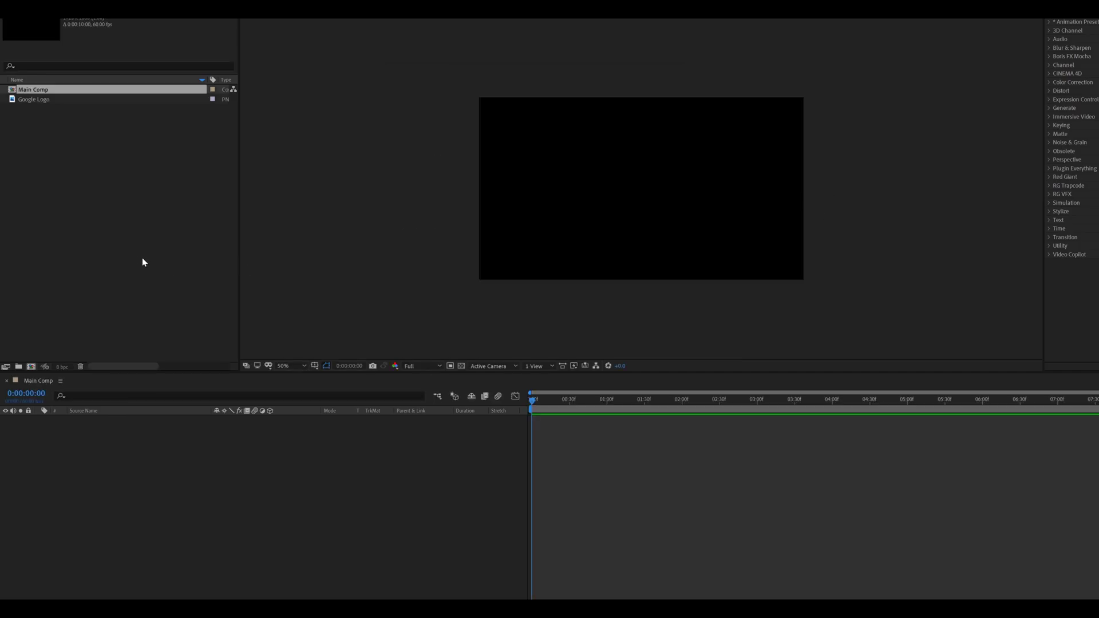
{"action": "left_click", "coordinate": [144, 257]}
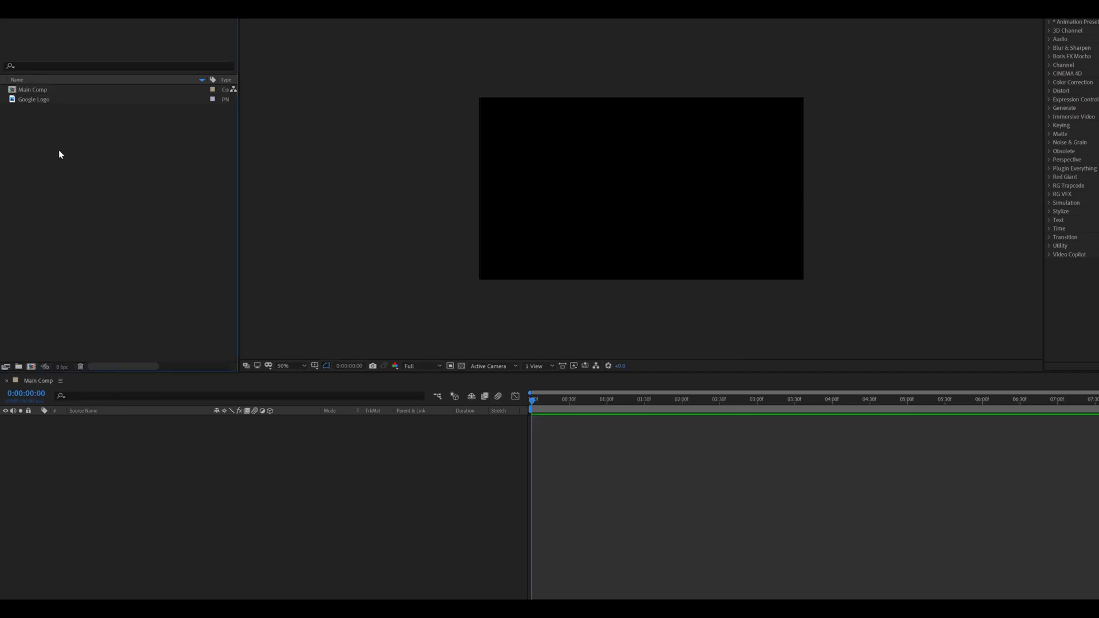
- Add the Google Logo image to Main Comp and scale it down to 38%
{"action": "left_click_drag", "start_coordinate": [29, 100], "coordinate": [105, 444]}
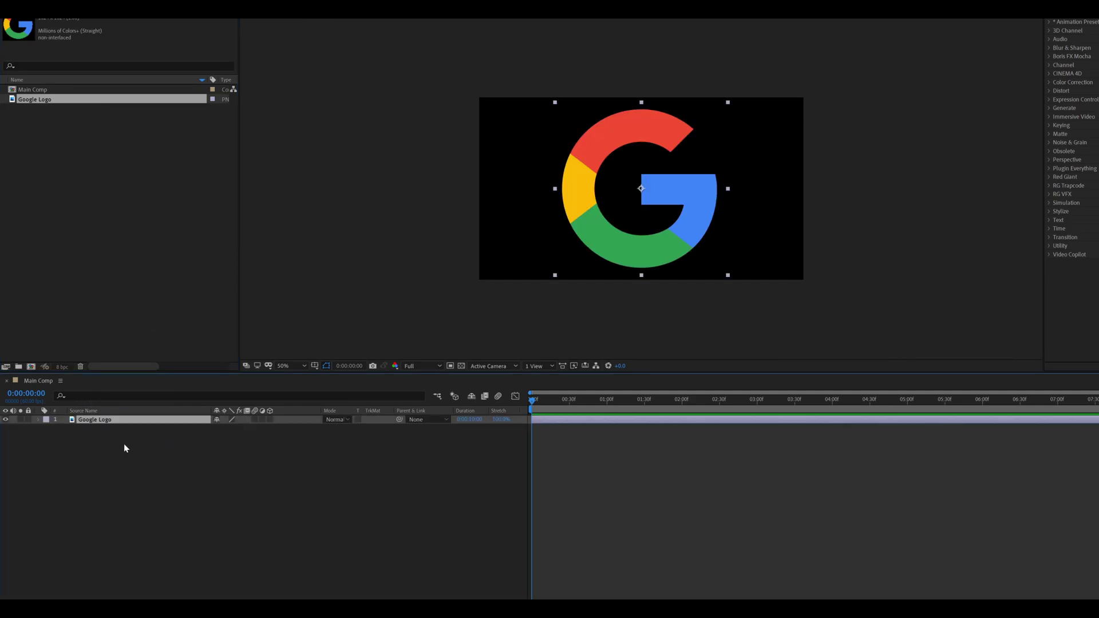
{"action": "key", "text": "s"}
{"action": "left_click_drag", "start_coordinate": [228, 431], "coordinate": [191, 423]}
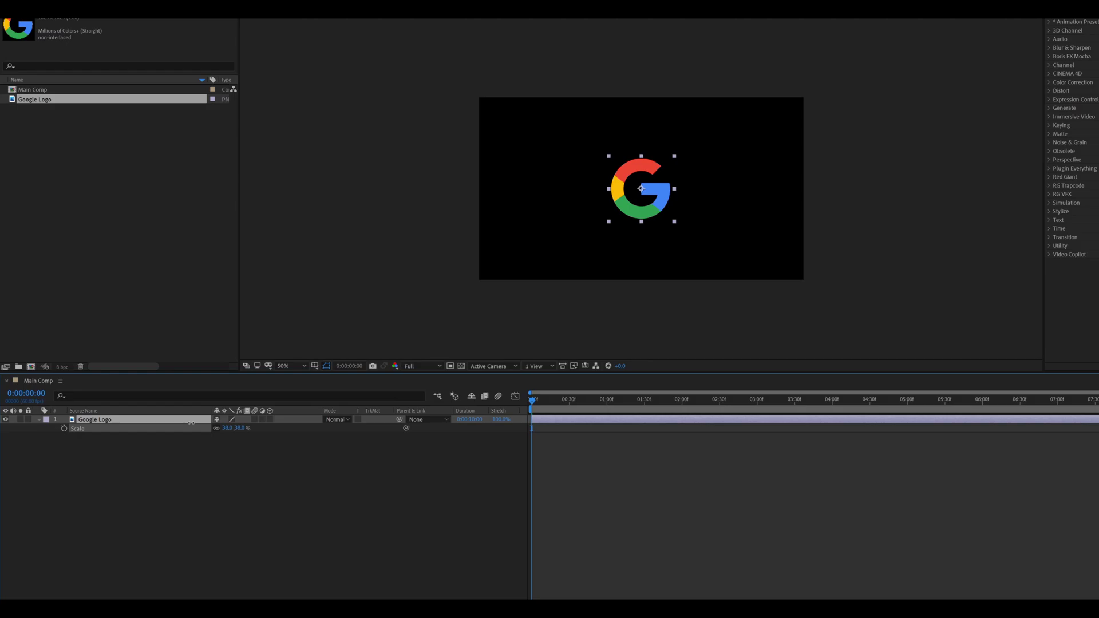
{"action": "left_click", "coordinate": [189, 458]}
- Pre-compose the Google Logo layer as Logo, moving all attributes into the new composition
{"action": "left_click", "coordinate": [91, 421]}
{"action": "left_click", "coordinate": [39, 420]}
{"action": "left_click", "coordinate": [104, 428]}
{"action": "left_click", "coordinate": [110, 420]}
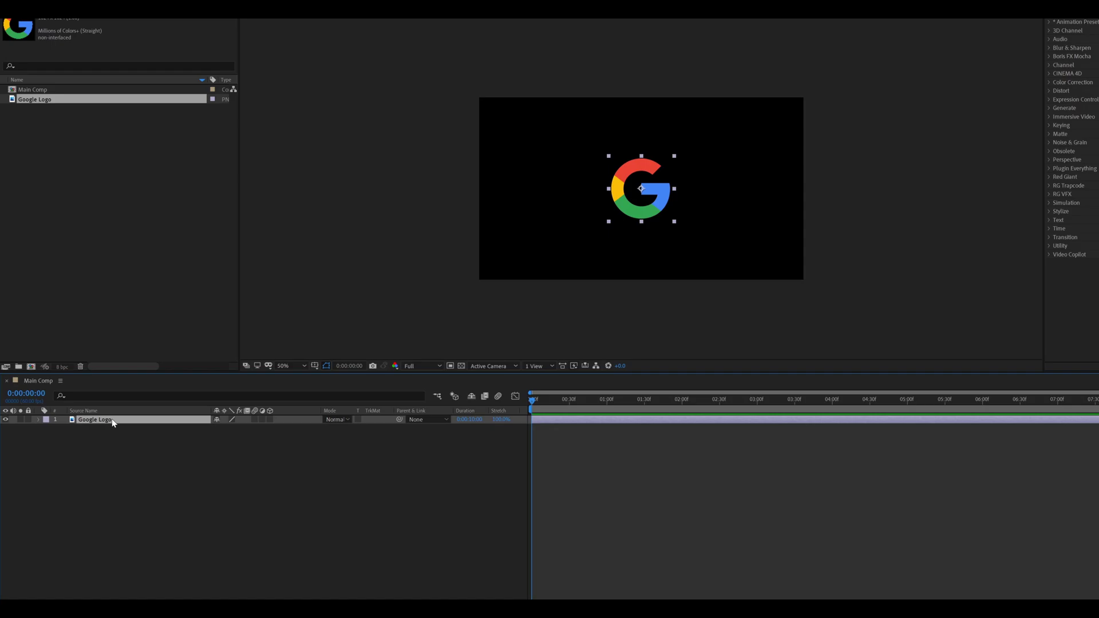
{"action": "key", "text": "ctrl+shift+c"}
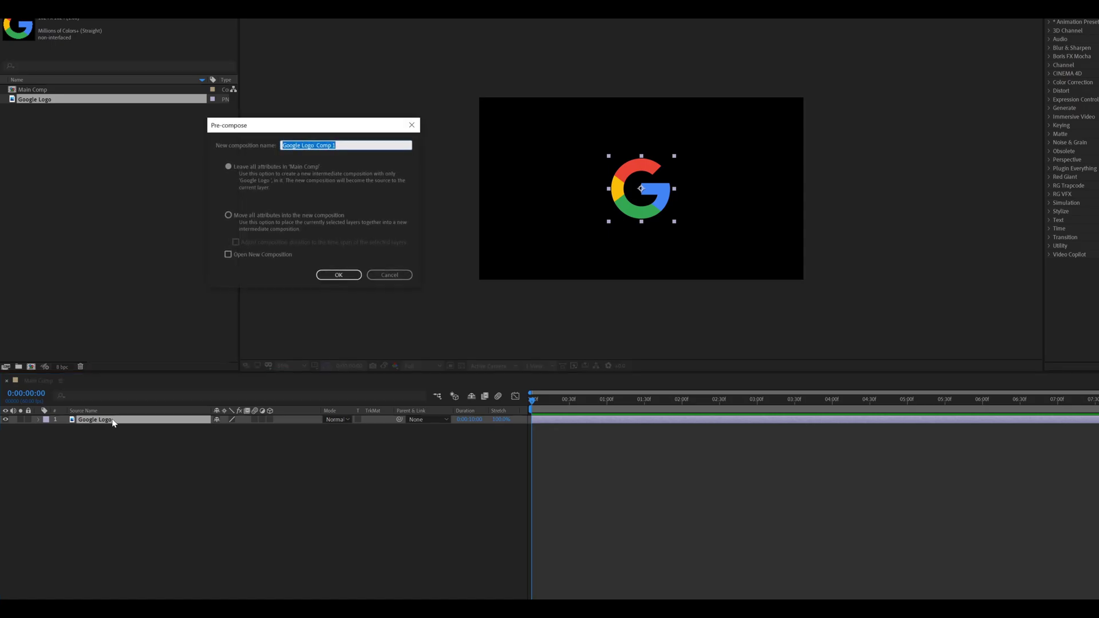
{"action": "type", "text": "Logo"}
{"action": "left_click", "coordinate": [229, 215]}
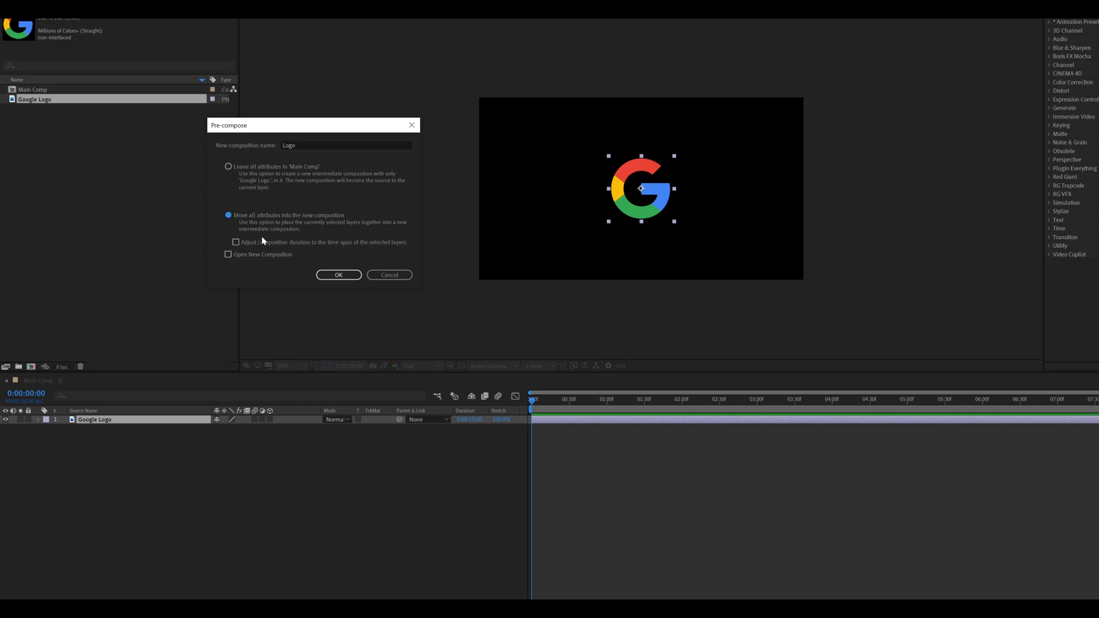
{"action": "left_click", "coordinate": [338, 275]}
{"action": "left_click", "coordinate": [184, 507]}
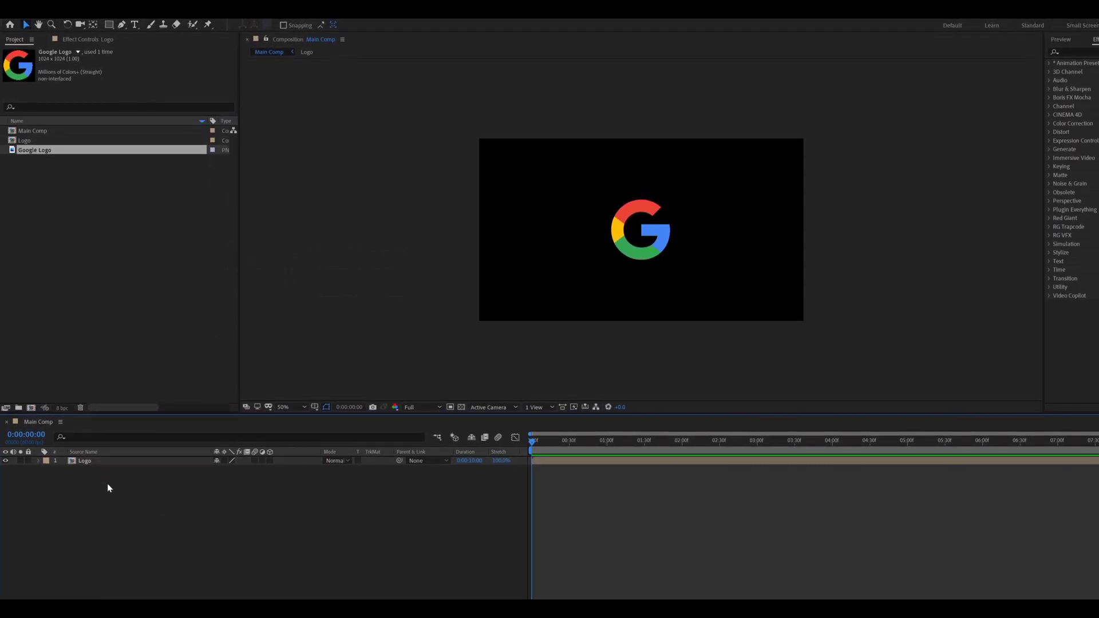
- Draw a filled white circle over the logo on a new shape layer, slightly larger than the logo
{"action": "left_click", "coordinate": [108, 22]}
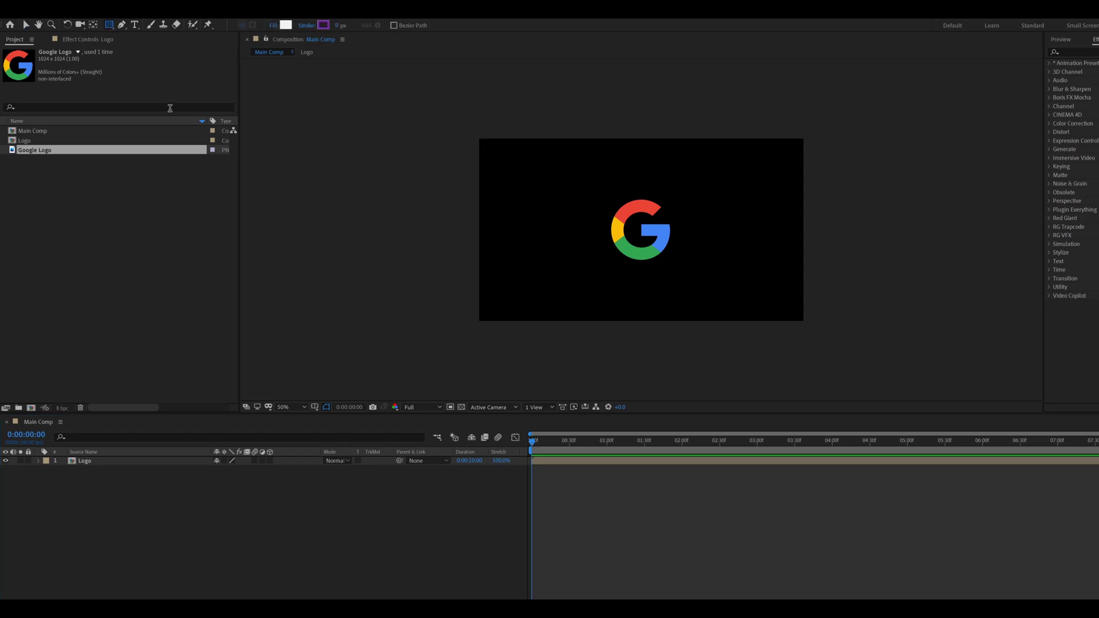
{"action": "left_click_drag", "start_coordinate": [608, 199], "coordinate": [693, 282]}
{"action": "key", "text": "v"}
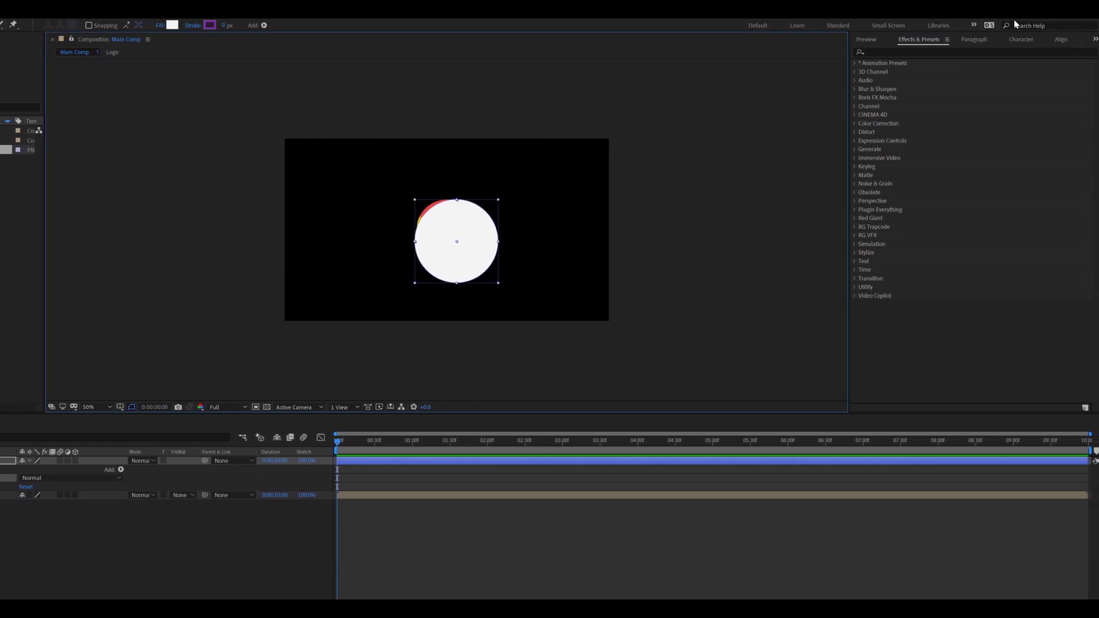
- Center the white circle horizontally and vertically in the composition
{"action": "left_click", "coordinate": [1061, 39]}
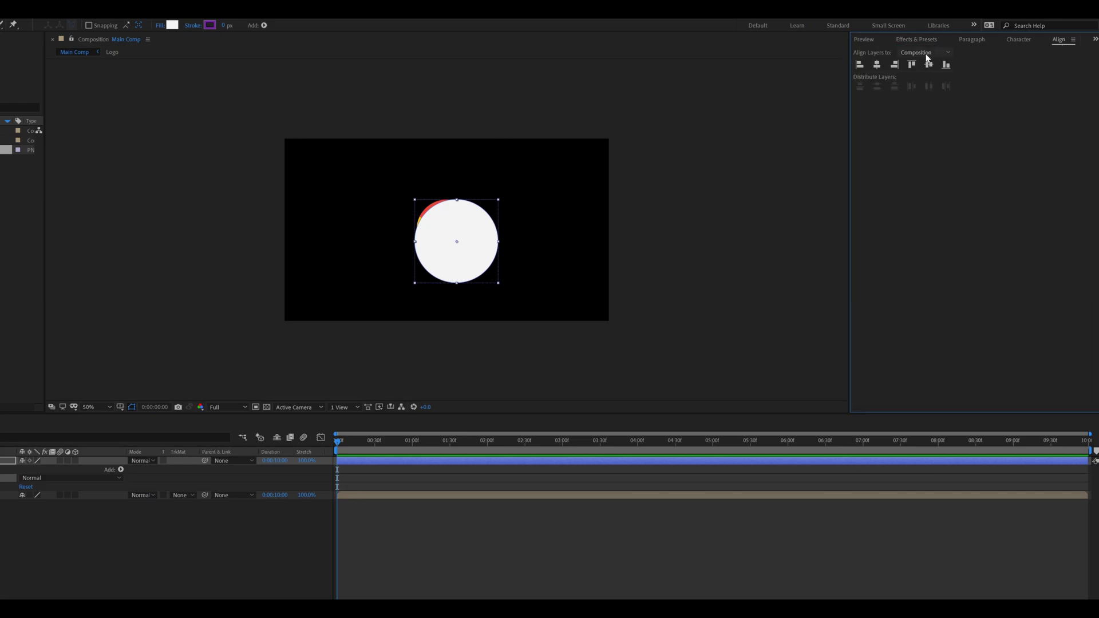
{"action": "left_click", "coordinate": [877, 64]}
{"action": "left_click", "coordinate": [929, 64]}
{"action": "left_click", "coordinate": [57, 460]}
- Find the Turbulent Displace effect and apply it to the circle's shape layer
{"action": "left_click", "coordinate": [1060, 40]}
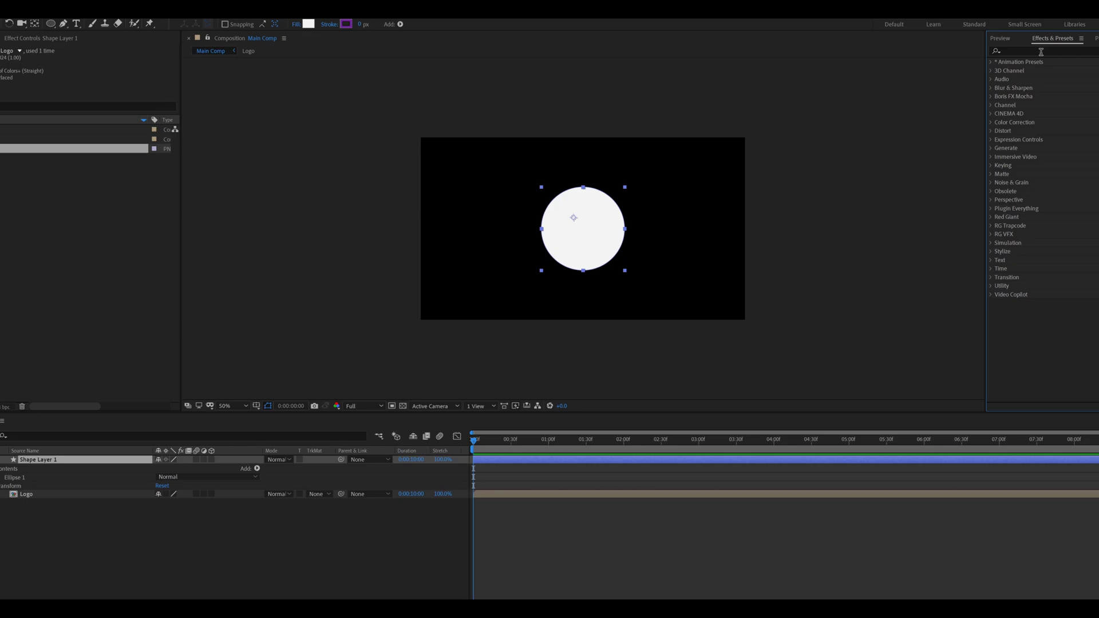
{"action": "left_click", "coordinate": [1036, 50]}
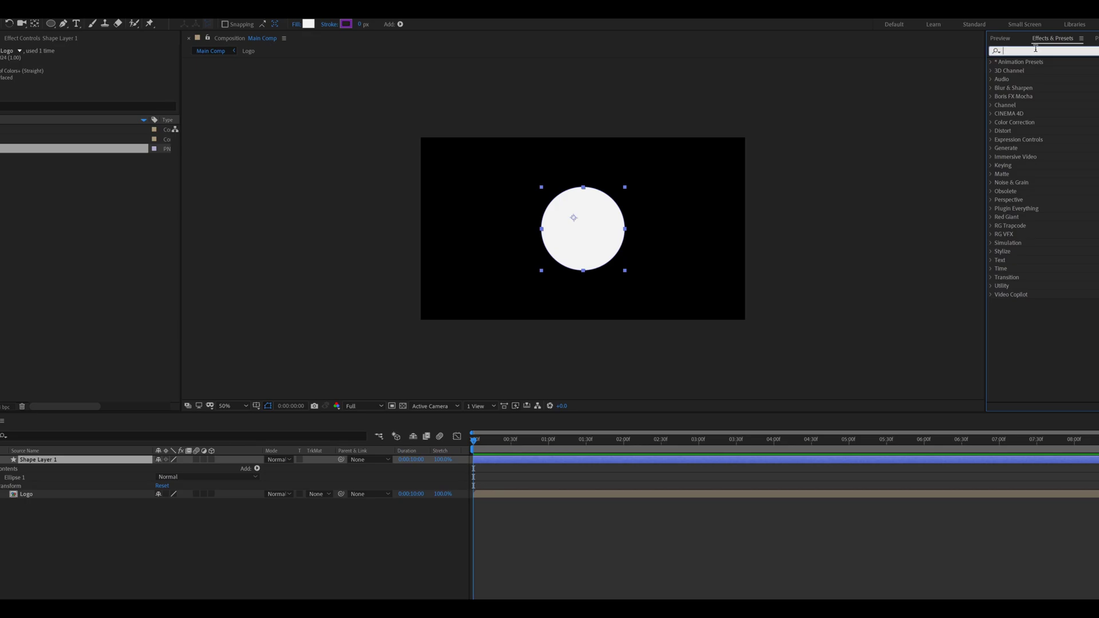
{"action": "type", "text": "tur"}
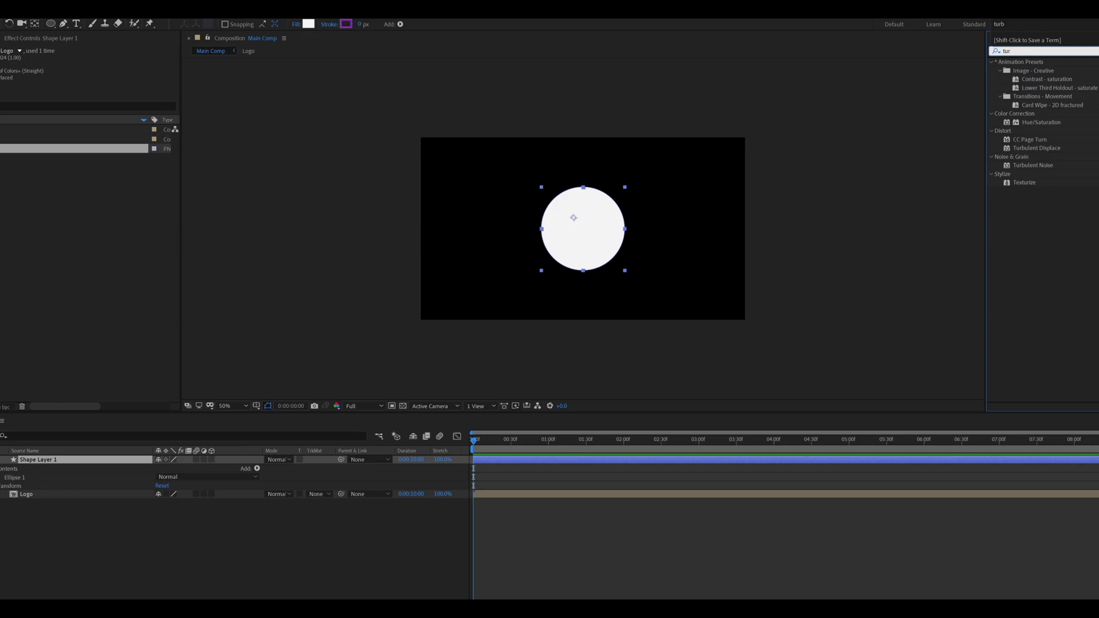
{"action": "left_click_drag", "start_coordinate": [1036, 149], "coordinate": [566, 220]}
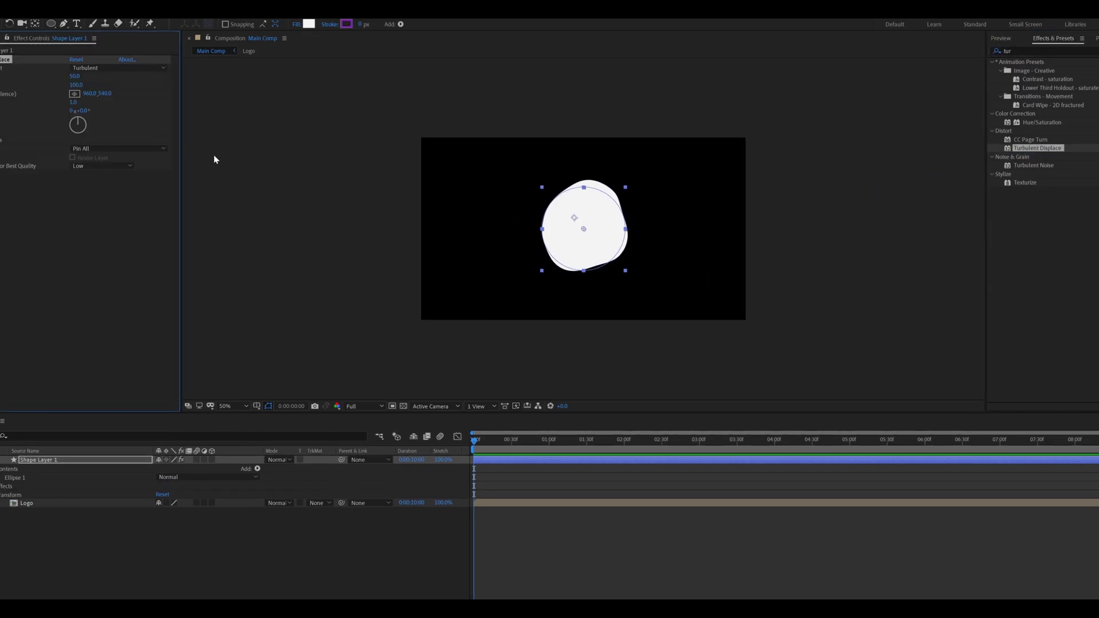
- Set the Turbulent Displace amount to 55, size to 85 and complexity to 10
{"action": "left_click", "coordinate": [73, 76]}
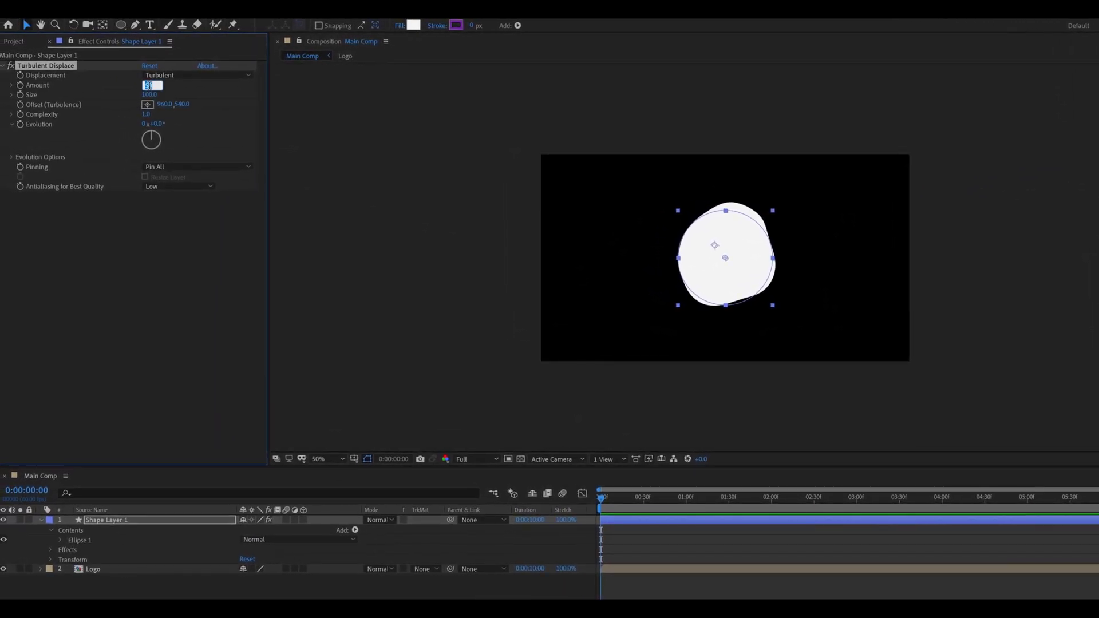
{"action": "type", "text": "55"}
{"action": "key", "text": "Return"}
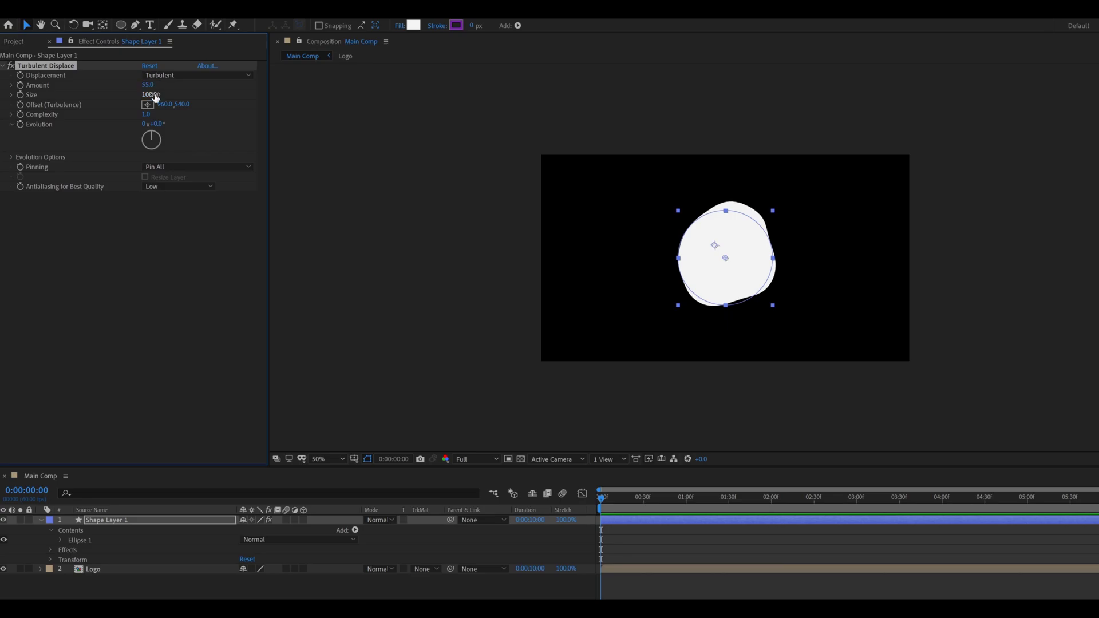
{"action": "left_click", "coordinate": [150, 94]}
{"action": "type", "text": "85"}
{"action": "key", "text": "Return"}
{"action": "left_click", "coordinate": [146, 114]}
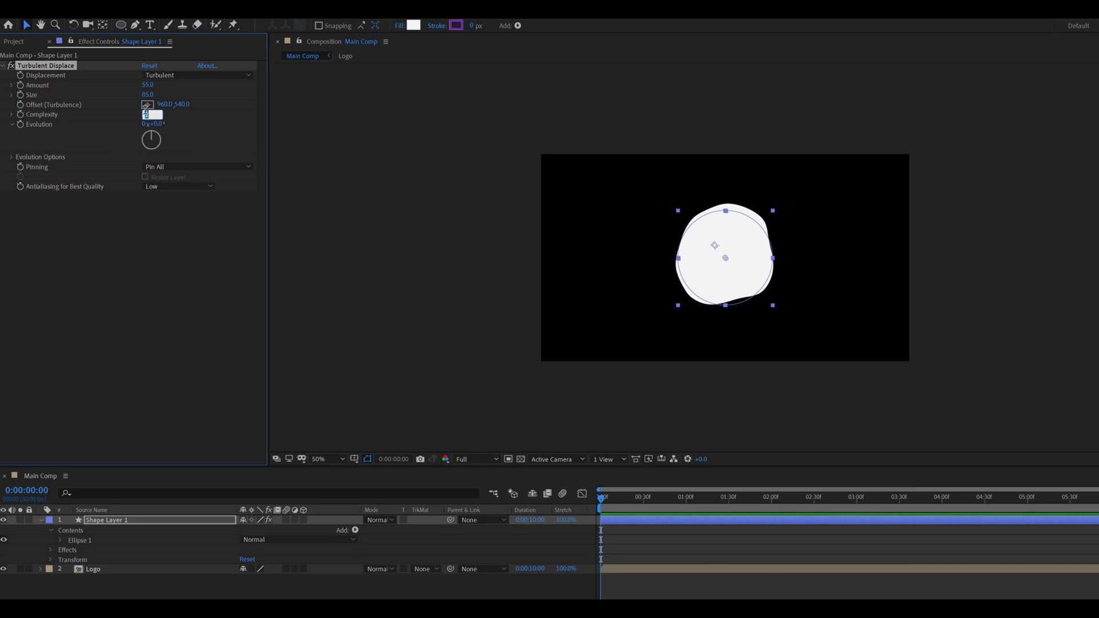
{"action": "type", "text": "10"}
{"action": "key", "text": "Return"}
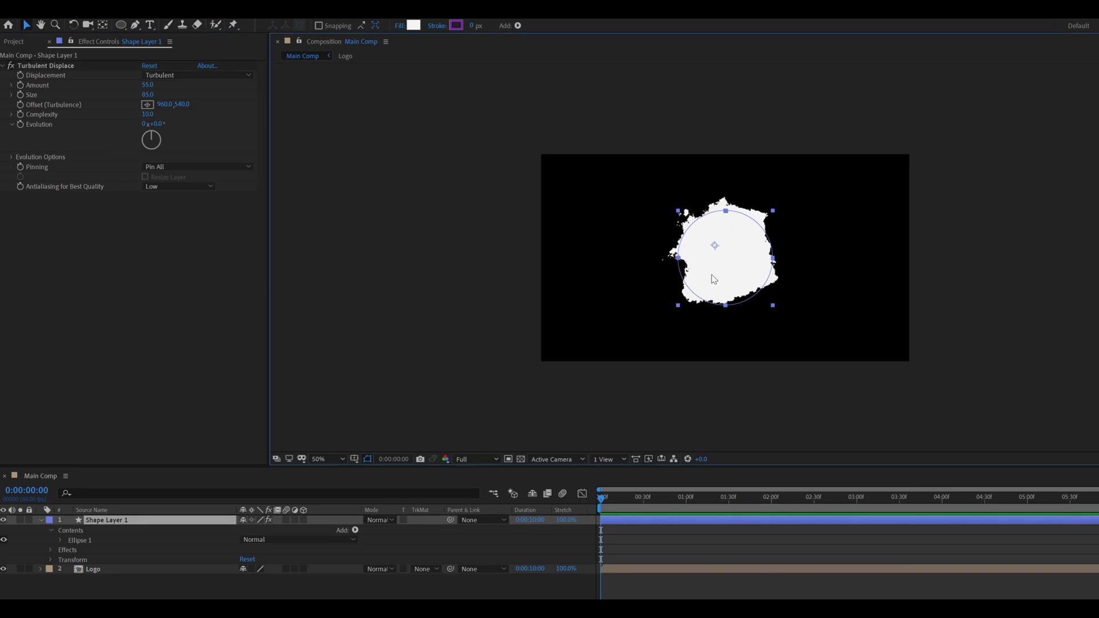
{"action": "left_click", "coordinate": [353, 541]}
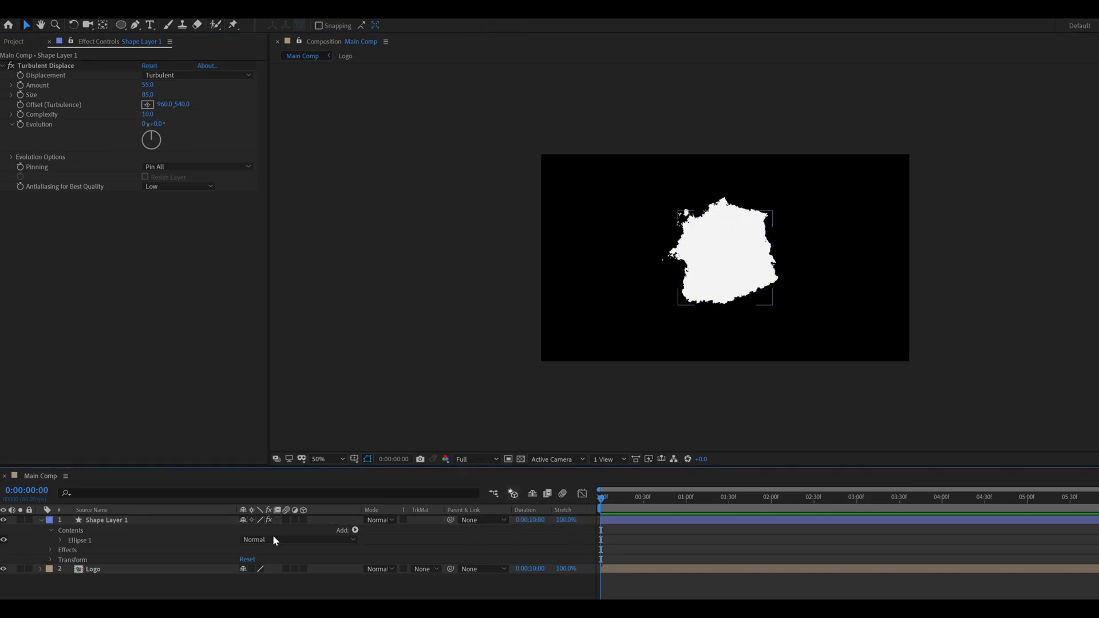
- Keyframe the circle's shape layer scale at 0% at the start of the composition
{"action": "left_click", "coordinate": [94, 521]}
{"action": "key", "text": "s"}
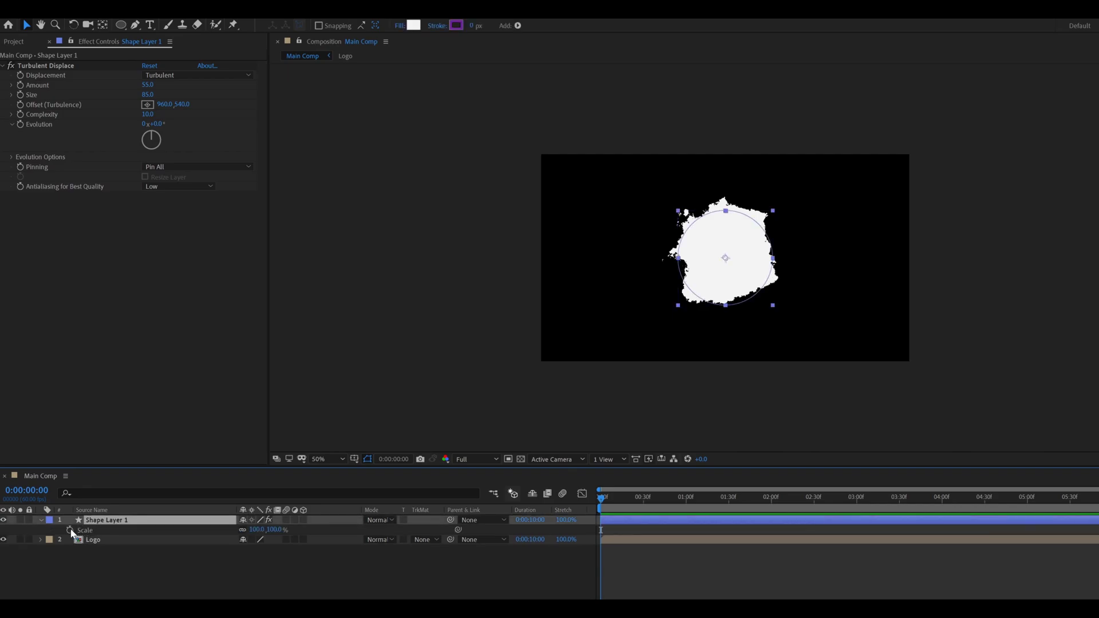
{"action": "left_click", "coordinate": [257, 530]}
{"action": "type", "text": "0"}
{"action": "key", "text": "Return"}
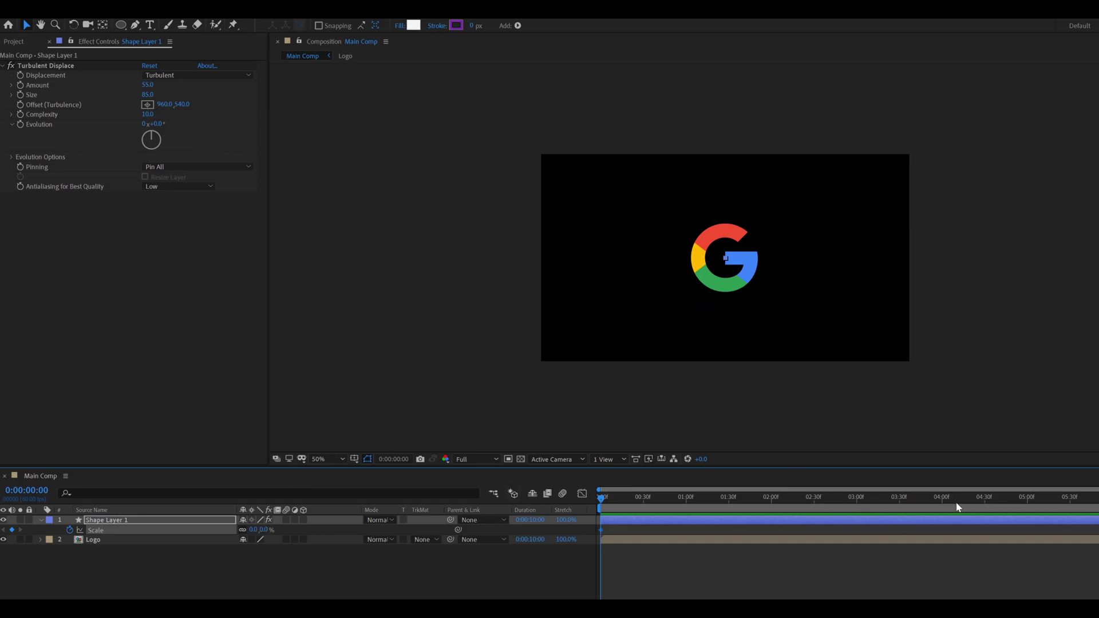
- Add a second scale keyframe of 100% for the shape layer at 0:00:05:01
{"action": "left_click", "coordinate": [1030, 507]}
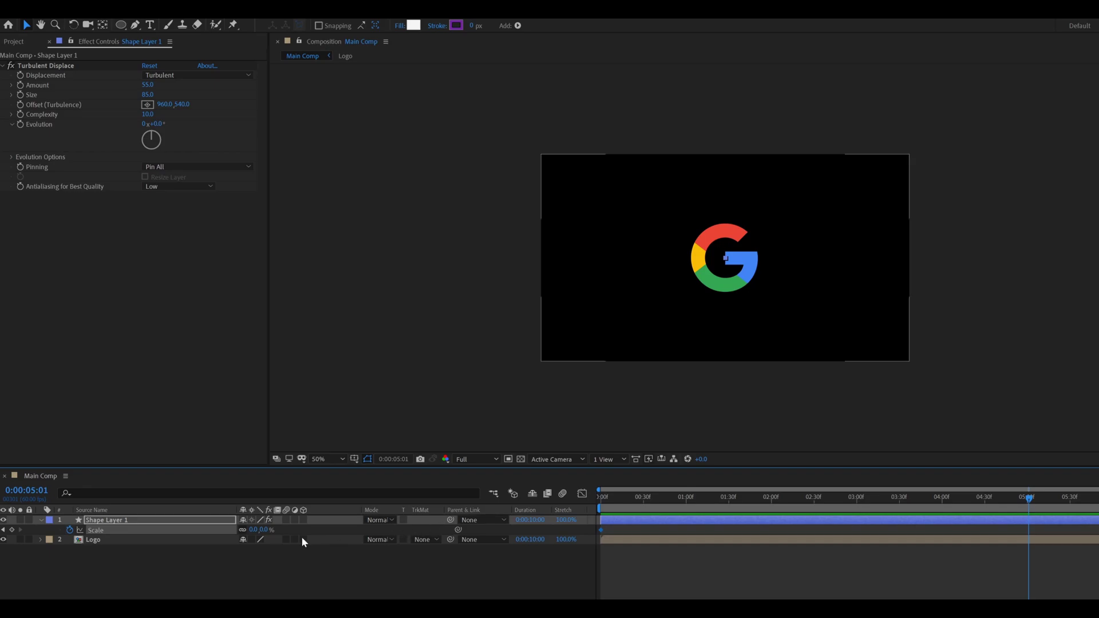
{"action": "left_click", "coordinate": [254, 529]}
{"action": "type", "text": "1"}
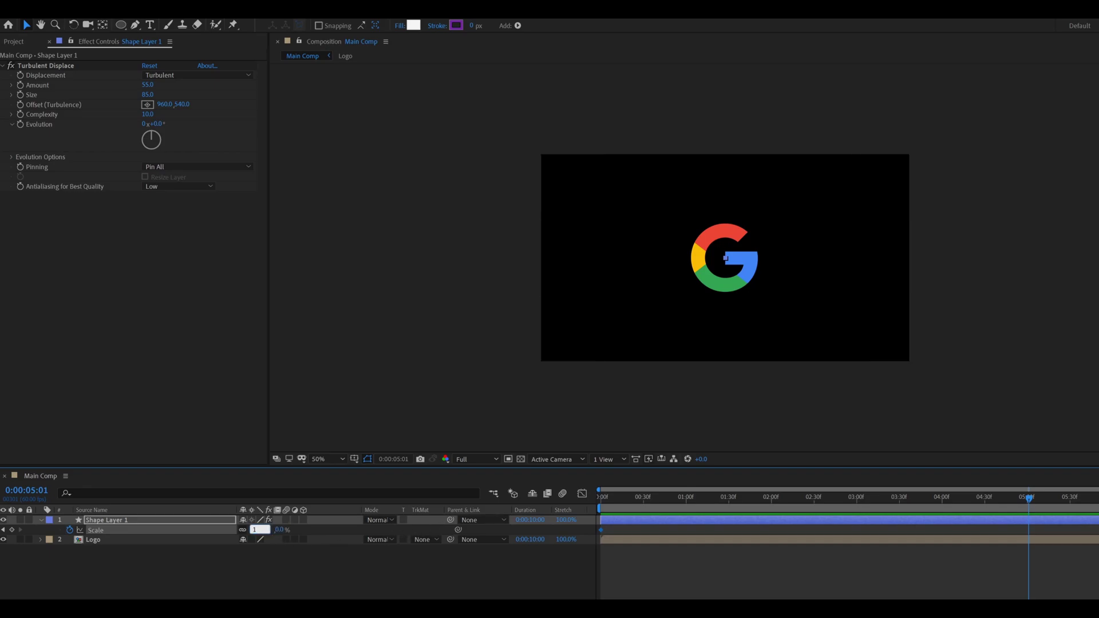
{"action": "type", "text": "0.0"}
{"action": "key", "text": "Return"}
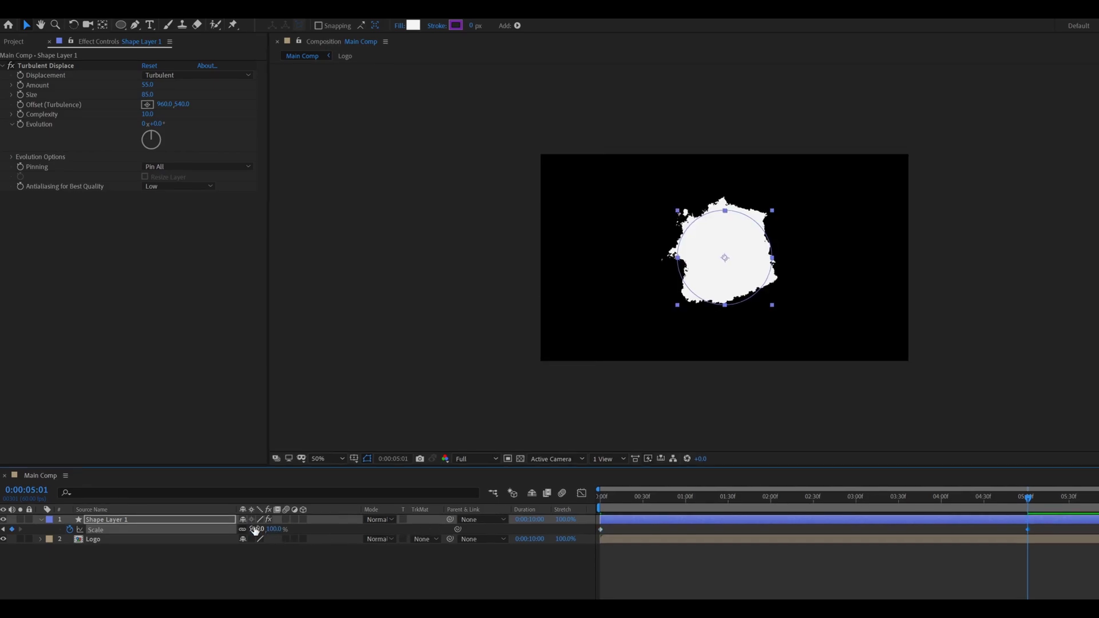
- Set the Logo layer's track matte to an alpha matte of Shape Layer 1 and scrub through the reveal
{"action": "left_click", "coordinate": [709, 499]}
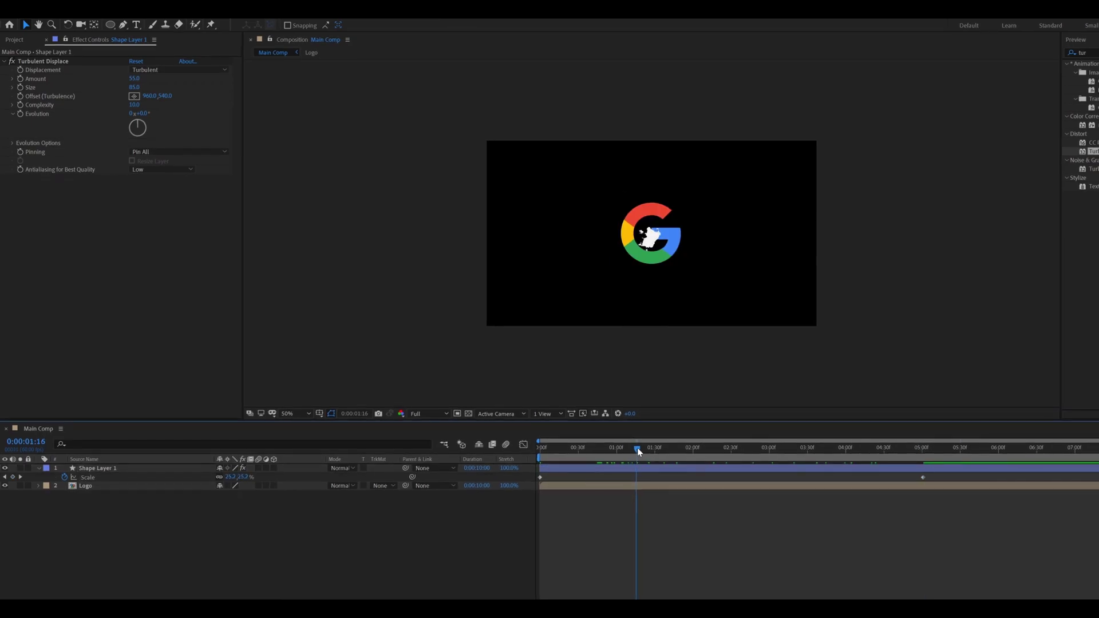
{"action": "left_click", "coordinate": [378, 492]}
{"action": "left_click", "coordinate": [398, 511]}
{"action": "left_click_drag", "start_coordinate": [644, 444], "coordinate": [851, 445]}
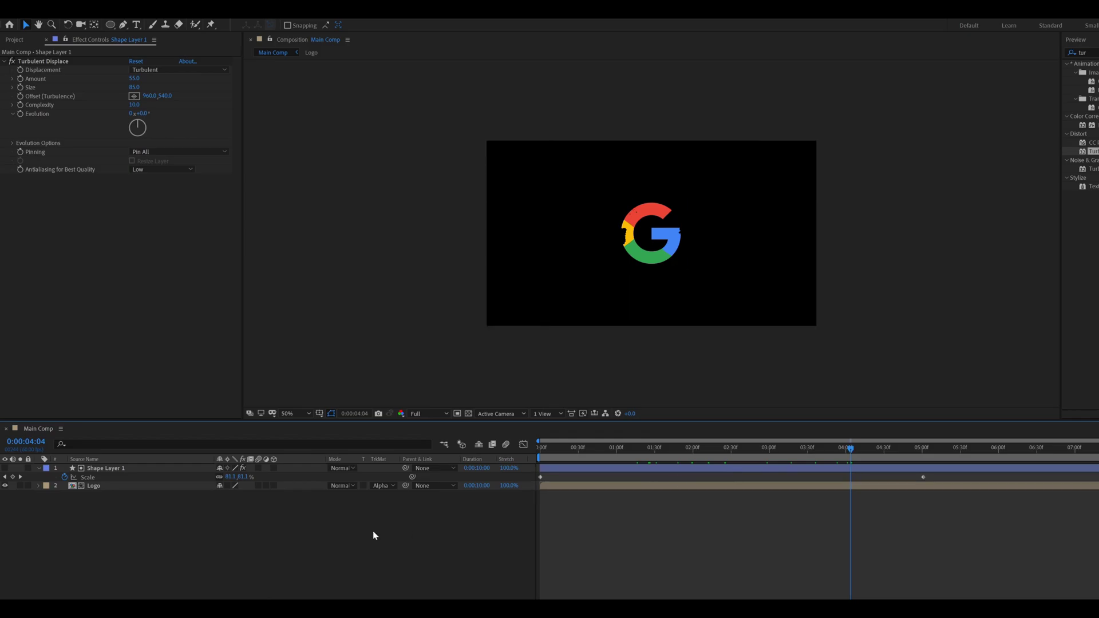
- Pre-compose Shape Layer 1 under the name Shape Layer
{"action": "left_click", "coordinate": [95, 468]}
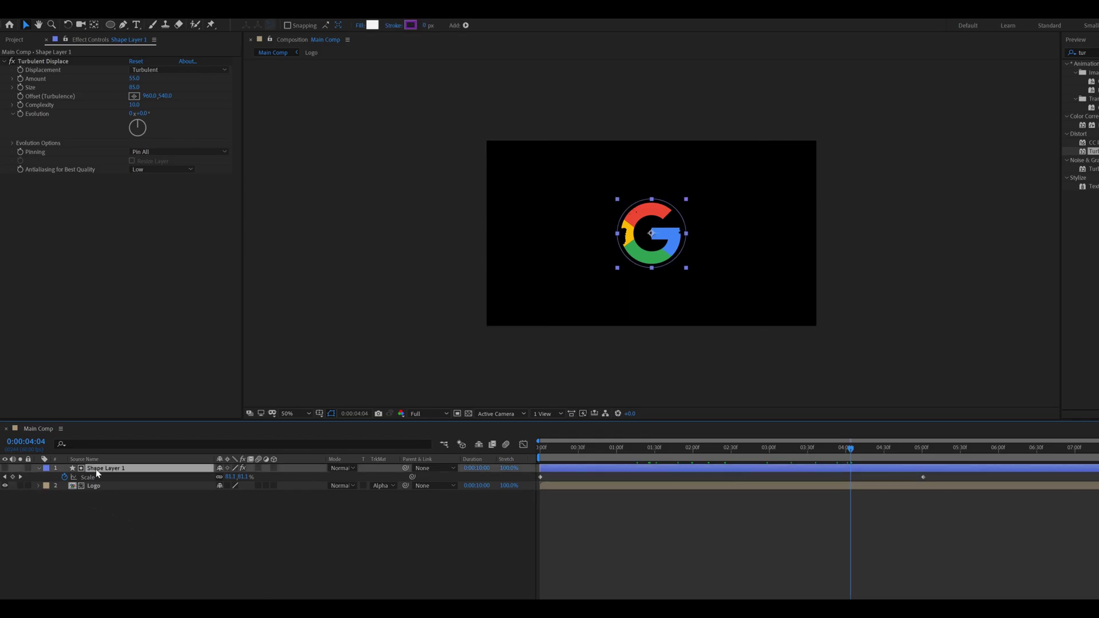
{"action": "key", "text": "ctrl+shift+c"}
{"action": "type", "text": "Shape Layer"}
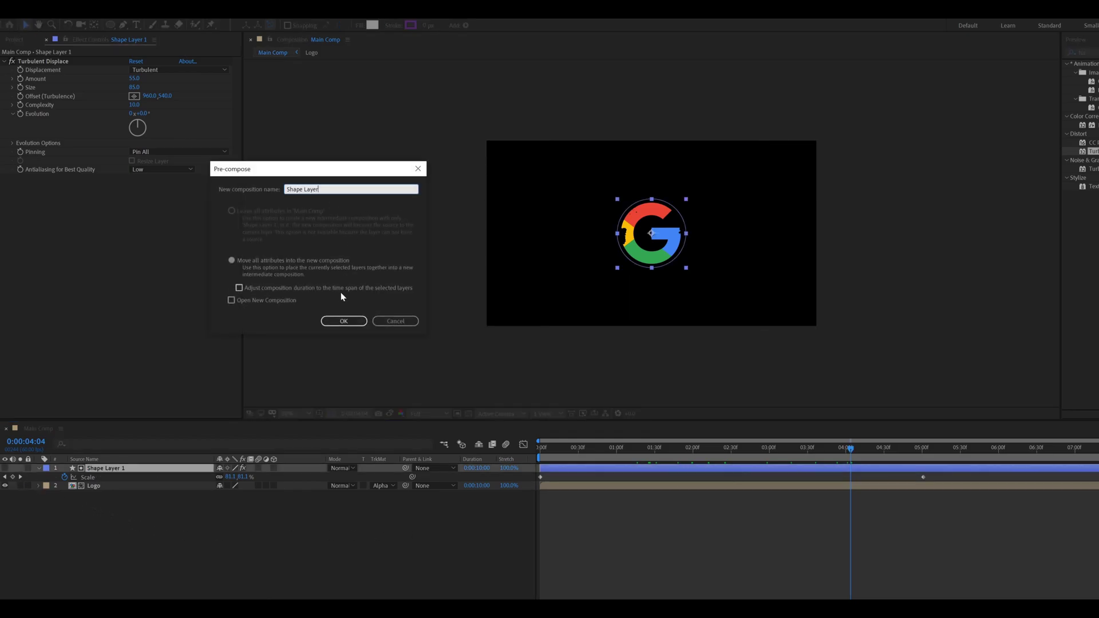
{"action": "left_click", "coordinate": [344, 321]}
- Pre-compose the Shape Layer and Logo layers together as Logo with Shape Layer
{"action": "left_click_drag", "start_coordinate": [132, 514], "coordinate": [121, 466]}
{"action": "key", "text": "ctrl+shift+c"}
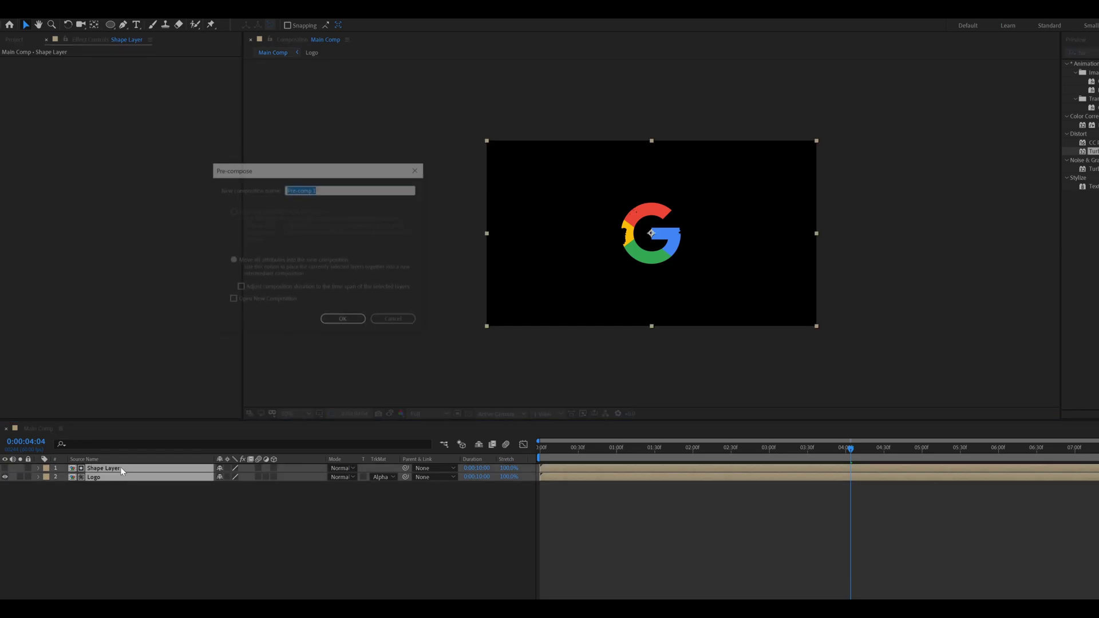
{"action": "type", "text": "Logo"}
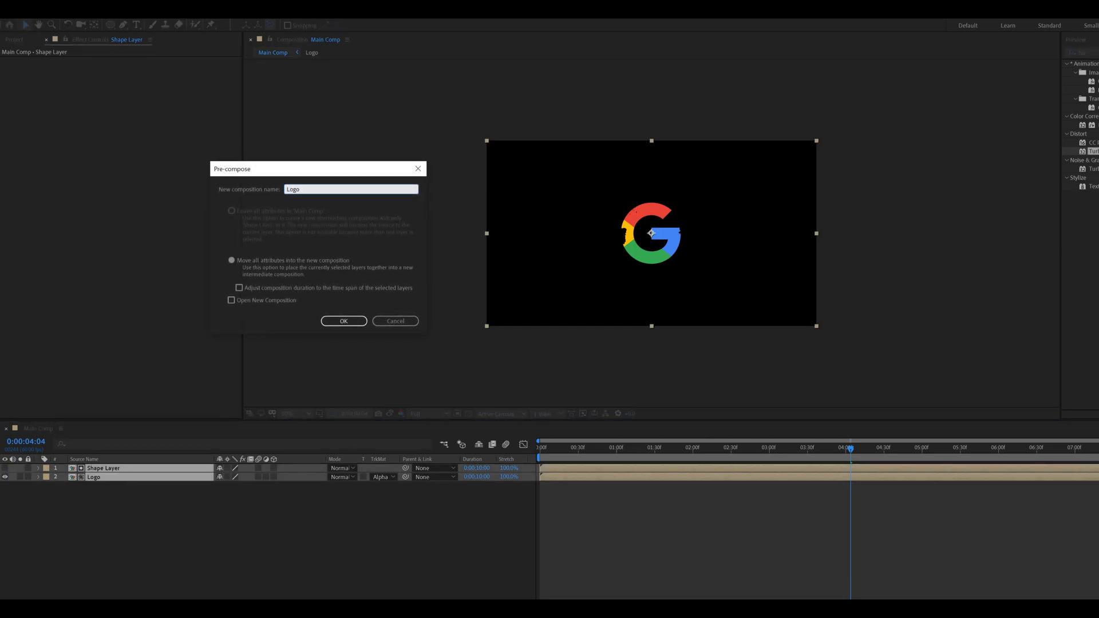
{"action": "type", "text": " with Shape Layer"}
{"action": "key", "text": "Return"}
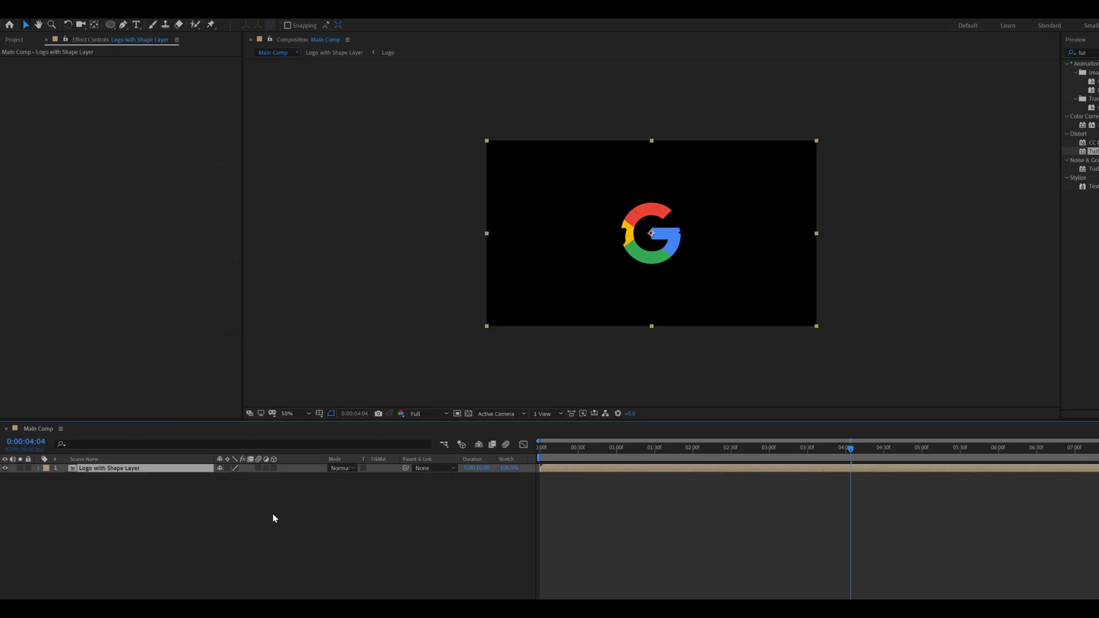
- Duplicate the Logo with Shape Layer layer and return the playhead to the start of the timeline
{"action": "left_click", "coordinate": [160, 501]}
{"action": "left_click", "coordinate": [112, 469]}
{"action": "left_click", "coordinate": [128, 499]}
{"action": "left_click", "coordinate": [119, 473]}
{"action": "key", "text": "ctrl+d"}
{"action": "left_click", "coordinate": [122, 499]}
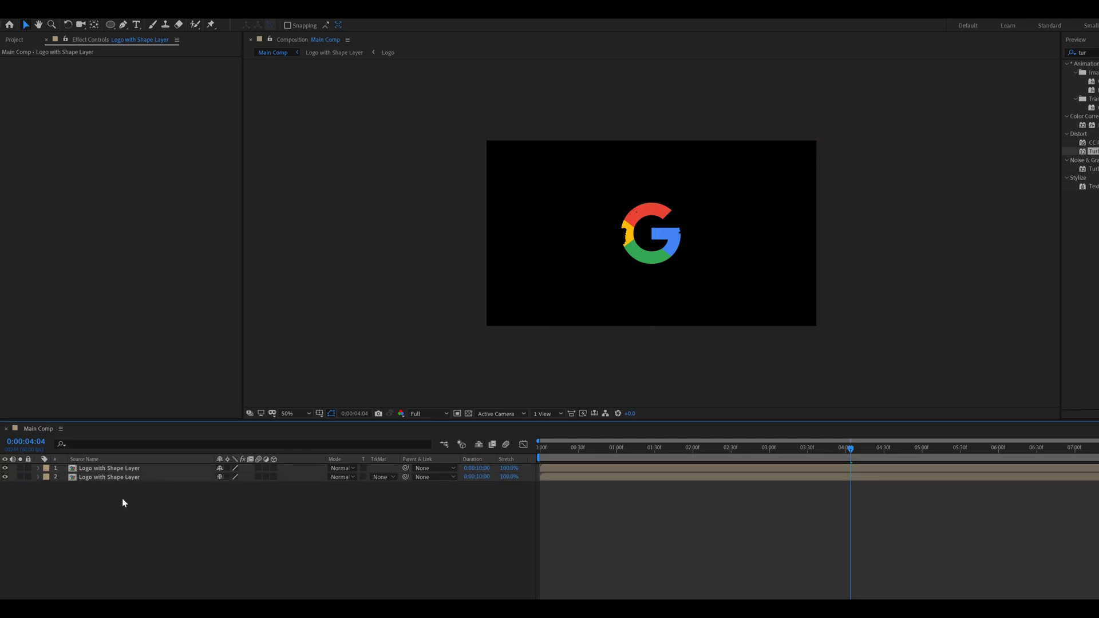
{"action": "key", "text": "Home"}
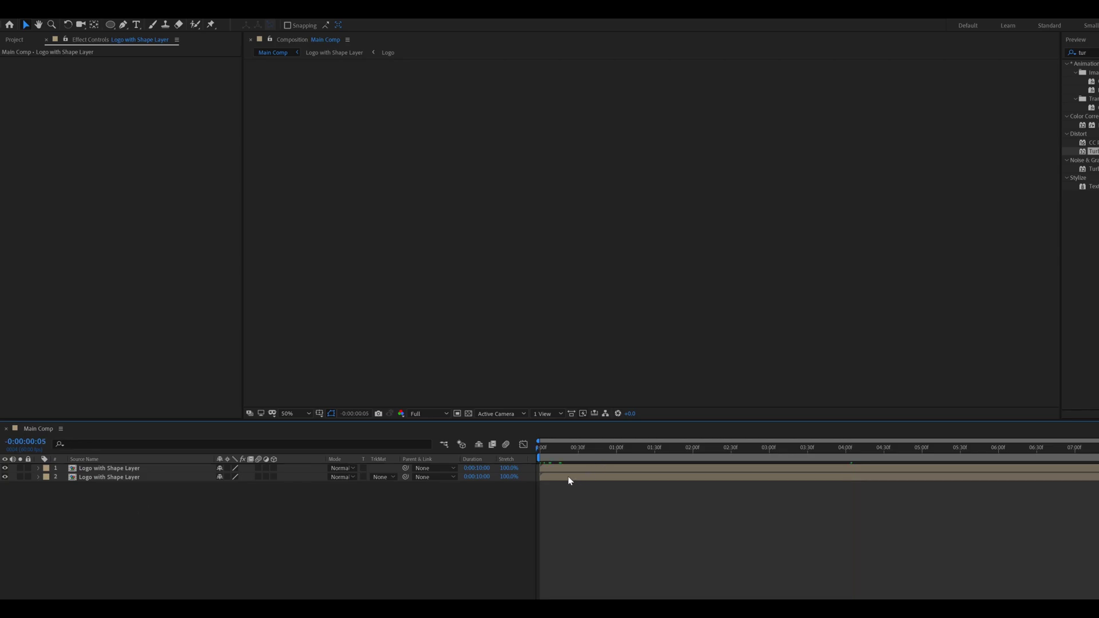
- Start the lower Logo with Shape Layer layer at -0:00:00:05 and set its track matte to the upper layer's inverted alpha
{"action": "left_click", "coordinate": [569, 477]}
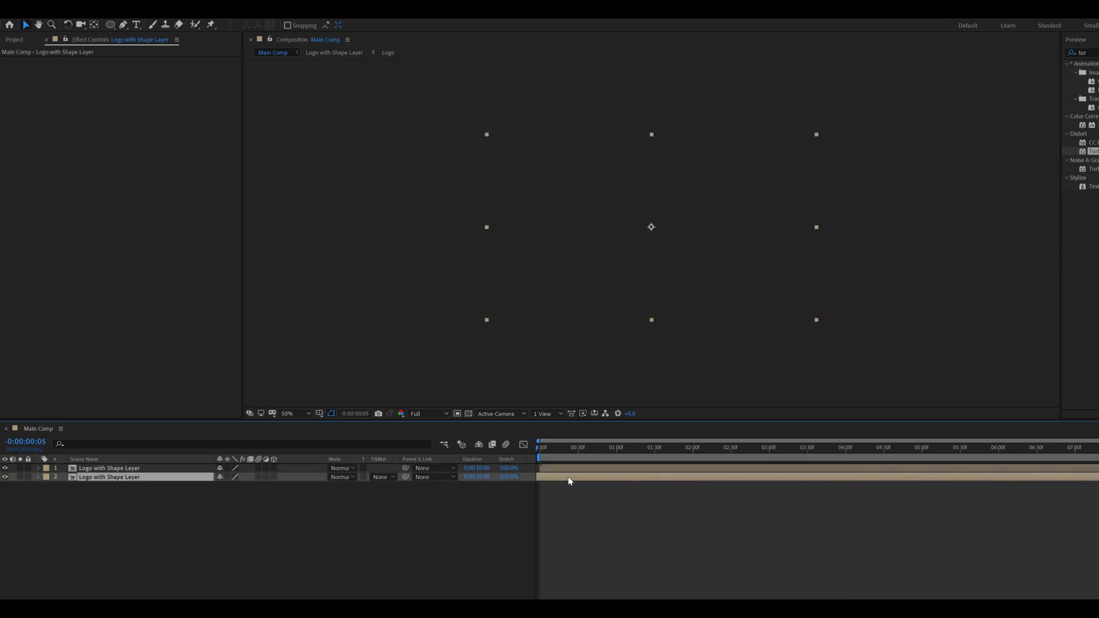
{"action": "left_click_drag", "start_coordinate": [565, 450], "coordinate": [739, 452]}
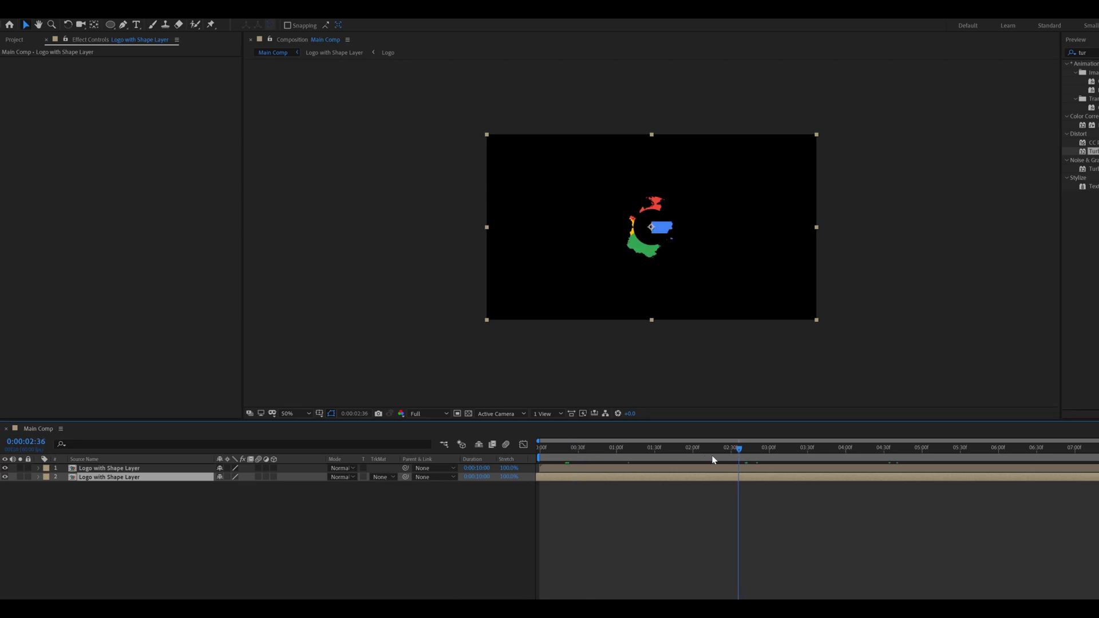
{"action": "left_click", "coordinate": [381, 477]}
{"action": "left_click", "coordinate": [399, 511]}
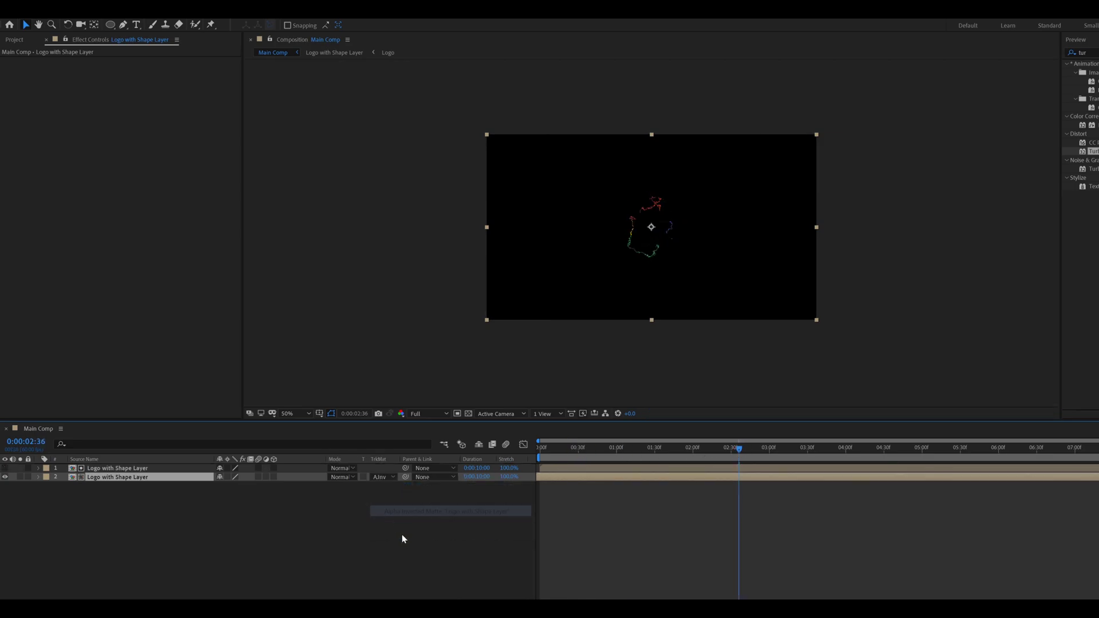
{"action": "key", "text": "period"}
{"action": "key", "text": "period"}
{"action": "left_click_drag", "start_coordinate": [739, 450], "coordinate": [793, 452]}
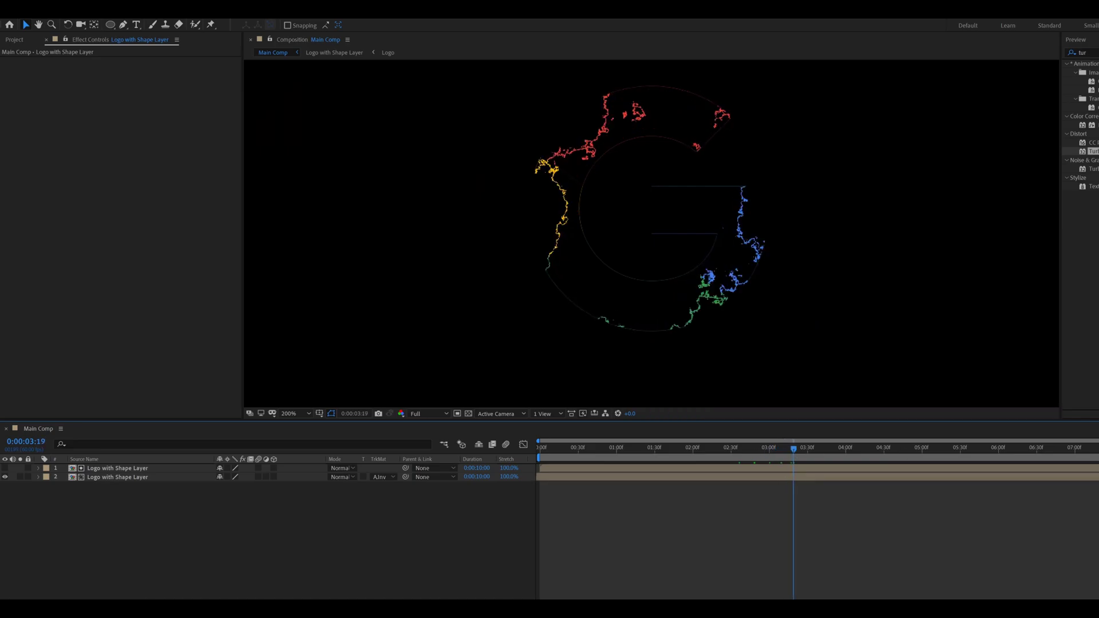
{"action": "key", "text": "comma"}
{"action": "key", "text": "comma"}
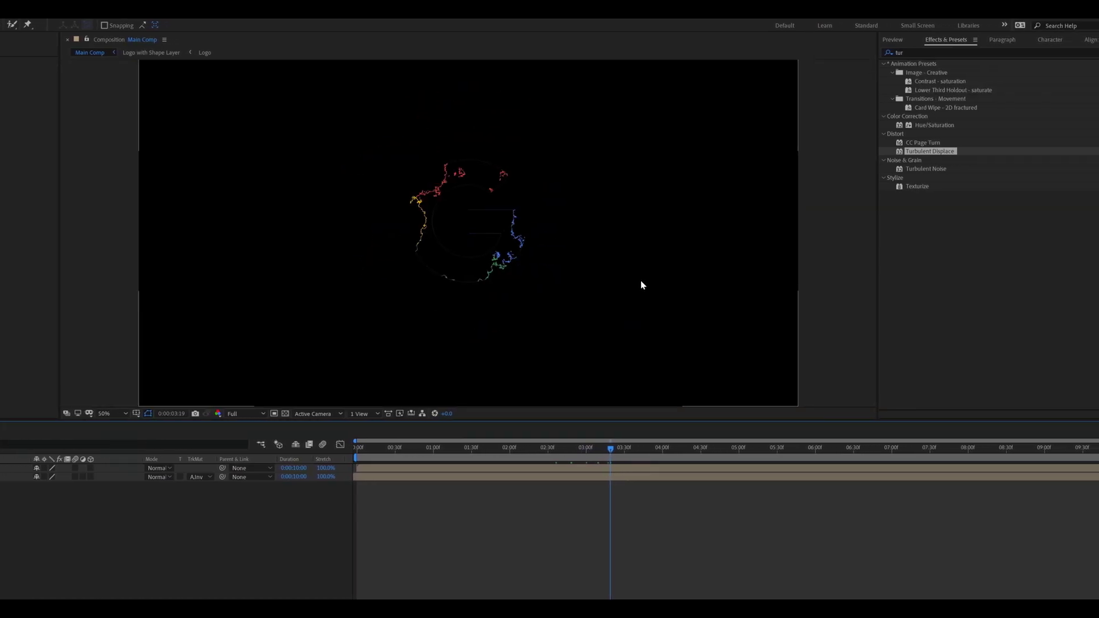
- Apply the Simple Choker effect to the lower Logo with Shape Layer layer
{"action": "left_click", "coordinate": [929, 53]}
{"action": "type", "text": "simple"}
{"action": "left_click_drag", "start_coordinate": [921, 90], "coordinate": [143, 478]}
{"action": "key", "text": "period"}
{"action": "key", "text": "period"}
{"action": "key", "text": "period"}
- Set the Simple Choker's Choke Matte to 1.5 and scrub back to inspect the thinned logo outline
{"action": "left_click", "coordinate": [134, 78]}
{"action": "type", "text": "1"}
{"action": "key", "text": "Return"}
{"action": "left_click", "coordinate": [134, 79]}
{"action": "key", "text": "Return"}
{"action": "left_click", "coordinate": [135, 79]}
{"action": "type", "text": "1.5"}
{"action": "key", "text": "Return"}
{"action": "key", "text": "comma"}
{"action": "key", "text": "comma"}
{"action": "left_click_drag", "start_coordinate": [805, 447], "coordinate": [743, 450]}
- Pre-compose both Logo with Shape Layer layers together as Logo with simple choker
{"action": "left_click", "coordinate": [111, 496]}
{"action": "left_click_drag", "start_coordinate": [111, 495], "coordinate": [111, 469]}
{"action": "key", "text": "ctrl+shift+c"}
{"action": "type", "text": "L"}
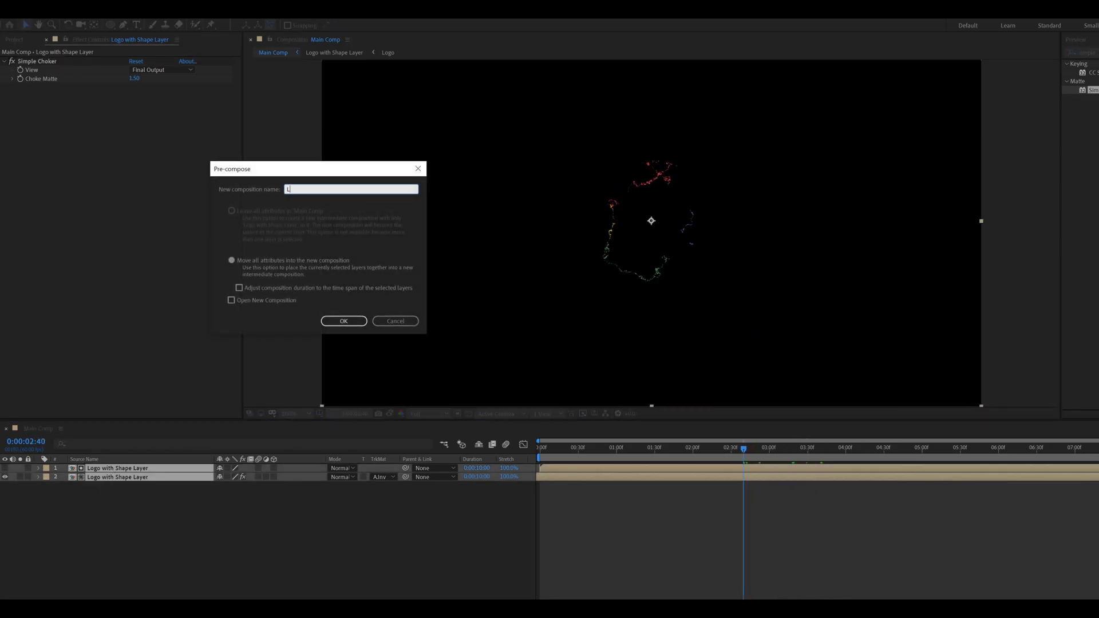
{"action": "type", "text": "ogo with simple choker"}
{"action": "key", "text": "Return"}
{"action": "left_click", "coordinate": [110, 467]}
{"action": "left_click", "coordinate": [122, 499]}
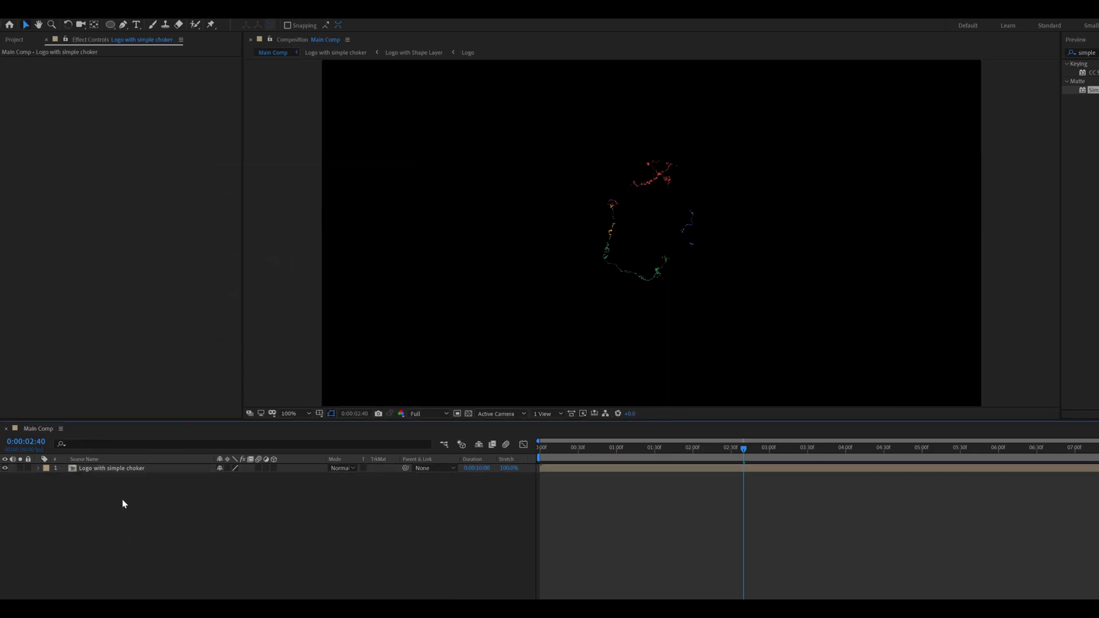
- Add the Shape Layer composition to Main Comp above the Logo with simple choker layer
{"action": "left_click", "coordinate": [14, 40]}
{"action": "left_click", "coordinate": [29, 133]}
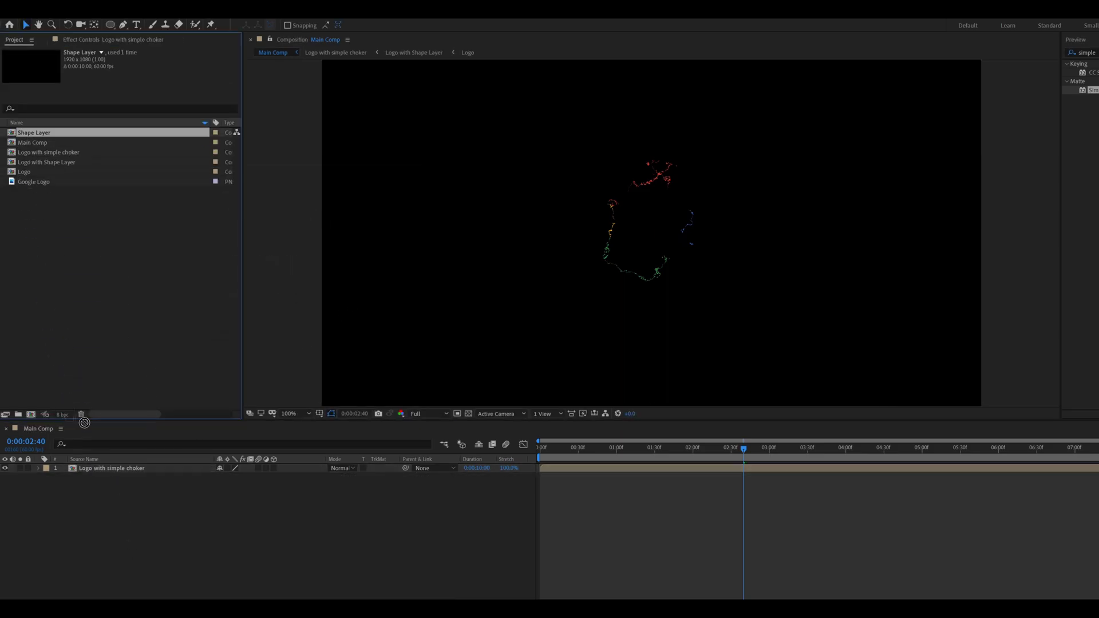
{"action": "left_click", "coordinate": [91, 467]}
{"action": "key", "text": "ctrl+/"}
{"action": "left_click", "coordinate": [128, 496]}
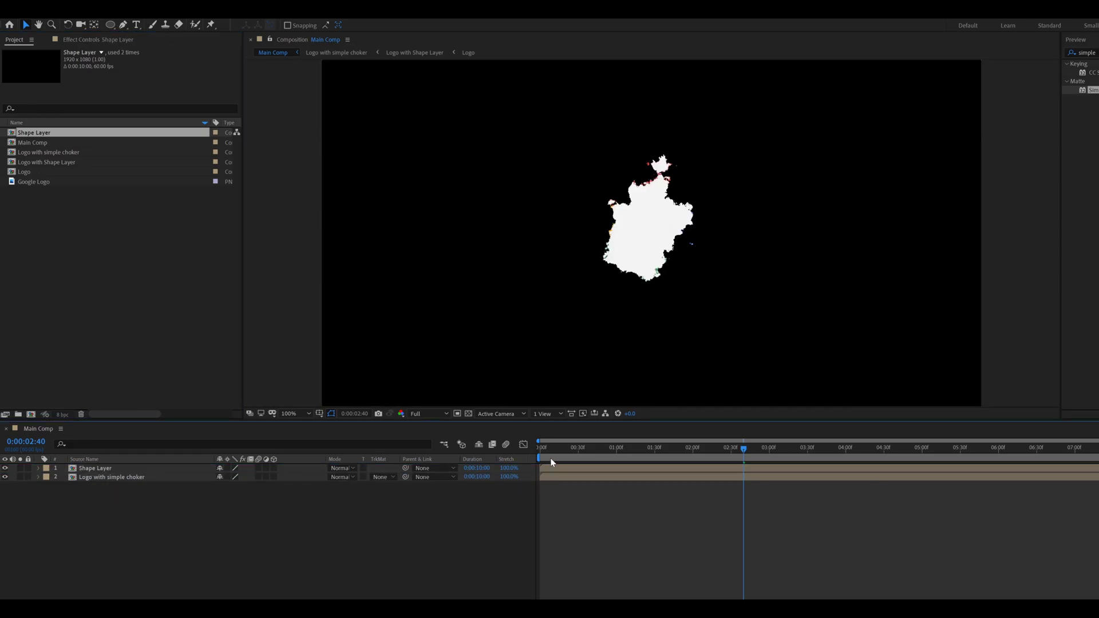
- Move the start of the Shape Layer layer to 0:00:00:12
{"action": "left_click", "coordinate": [557, 451]}
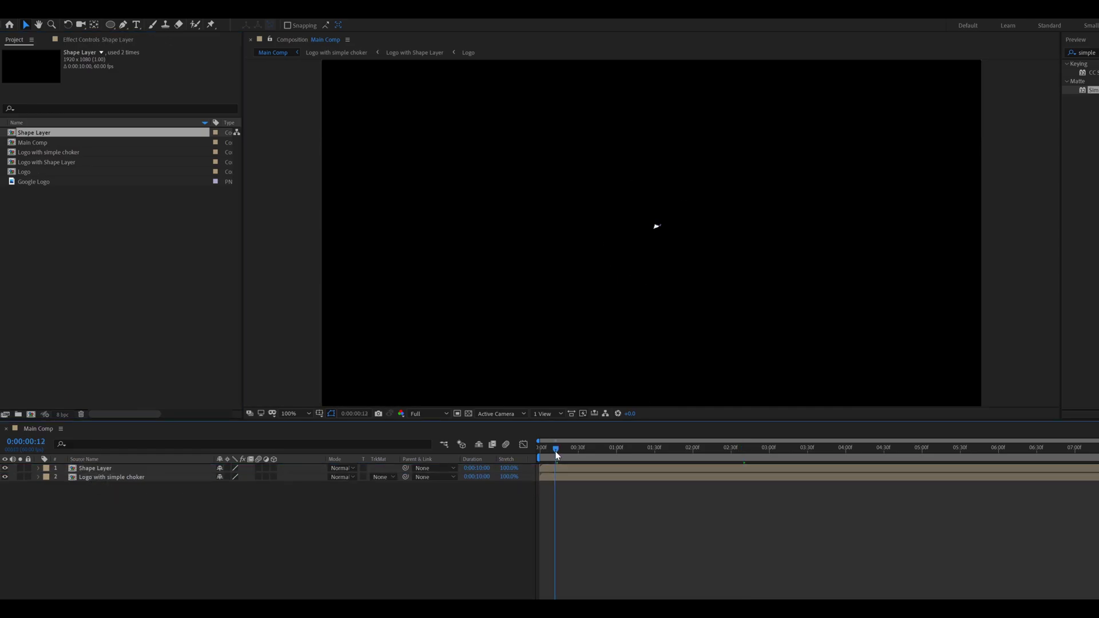
{"action": "left_click", "coordinate": [570, 471]}
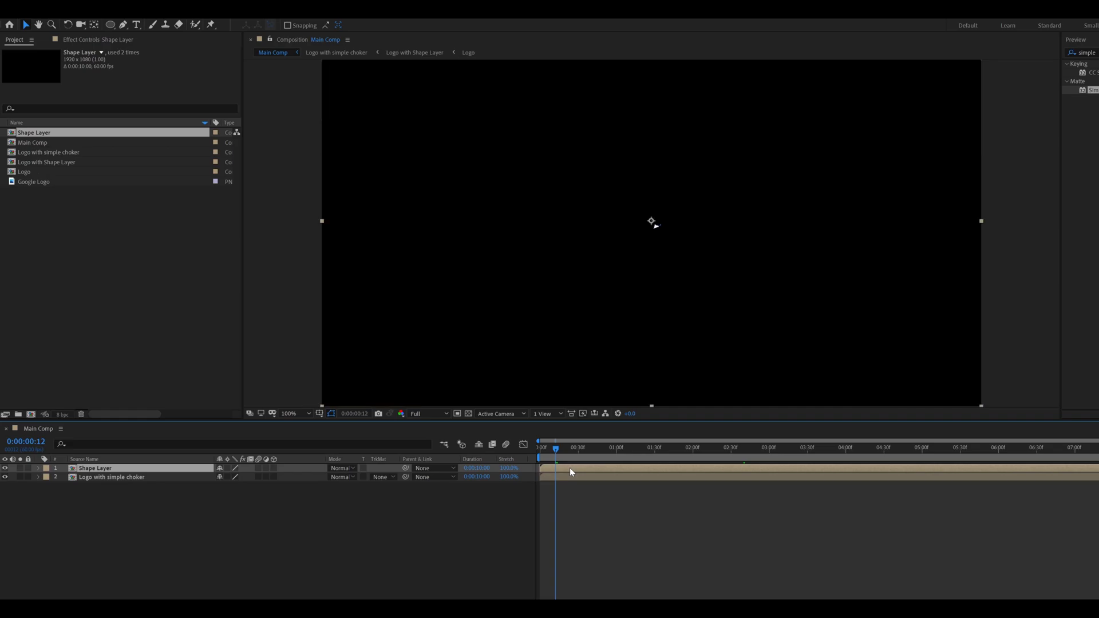
{"action": "key", "text": "["}
- Set the Logo with simple choker layer's track matte to the inverted alpha of Shape Layer and scrub through the result
{"action": "left_click_drag", "start_coordinate": [555, 449], "coordinate": [871, 448]}
{"action": "left_click", "coordinate": [383, 477]}
{"action": "left_click", "coordinate": [400, 510]}
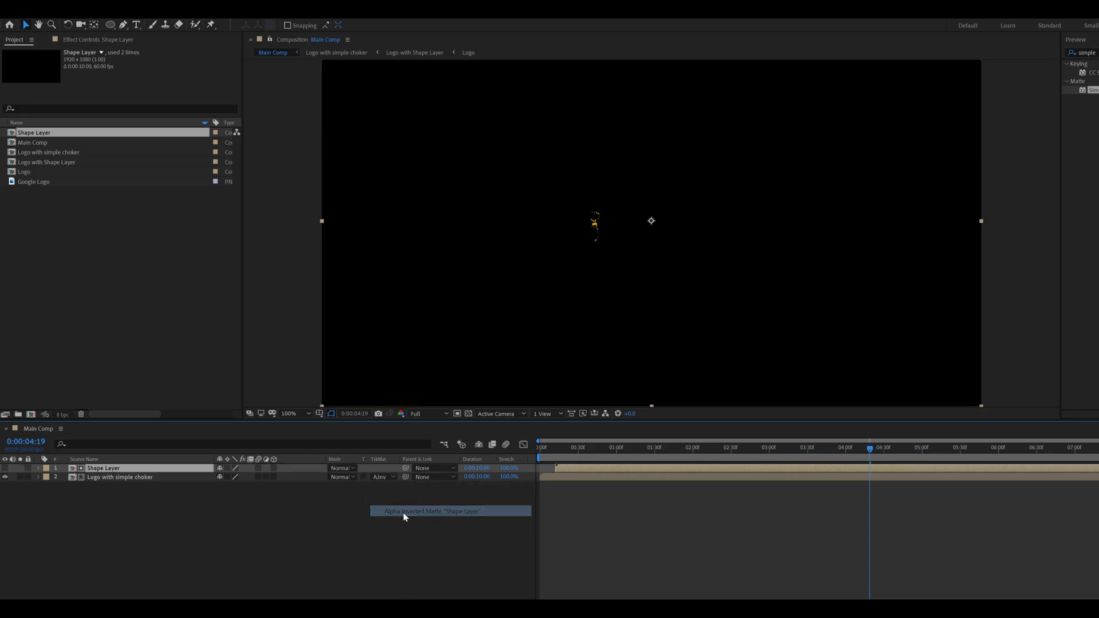
{"action": "left_click_drag", "start_coordinate": [869, 449], "coordinate": [783, 450]}
{"action": "left_click", "coordinate": [126, 538]}
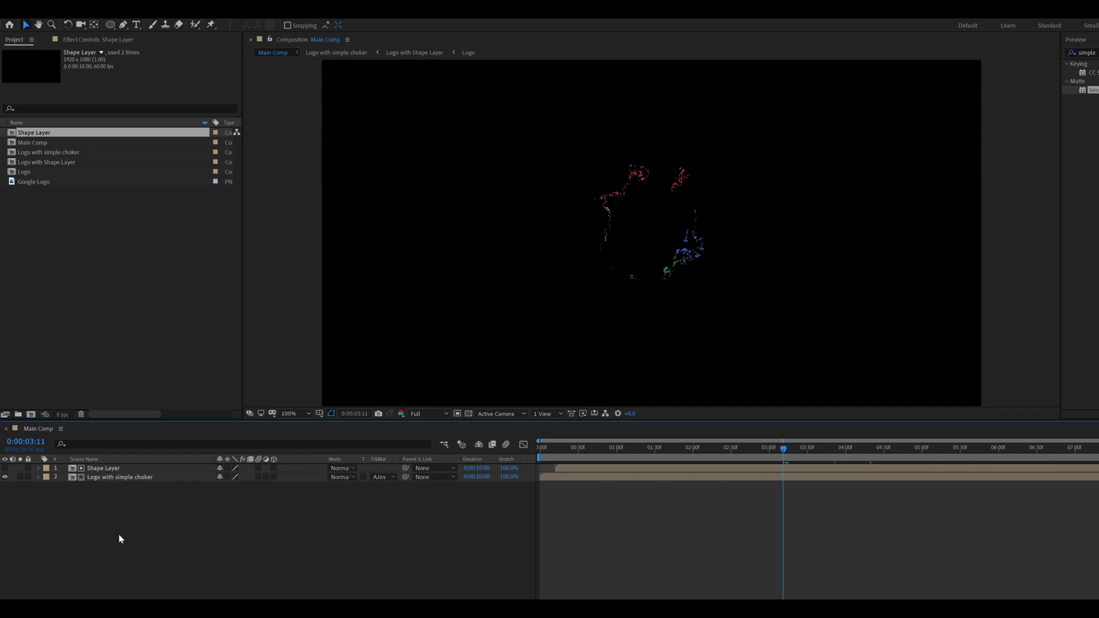
- Pre-compose the Shape Layer and Logo with simple choker layers together as Final logo
{"action": "left_click_drag", "start_coordinate": [116, 501], "coordinate": [108, 465]}
{"action": "key", "text": "ctrl+shift+c"}
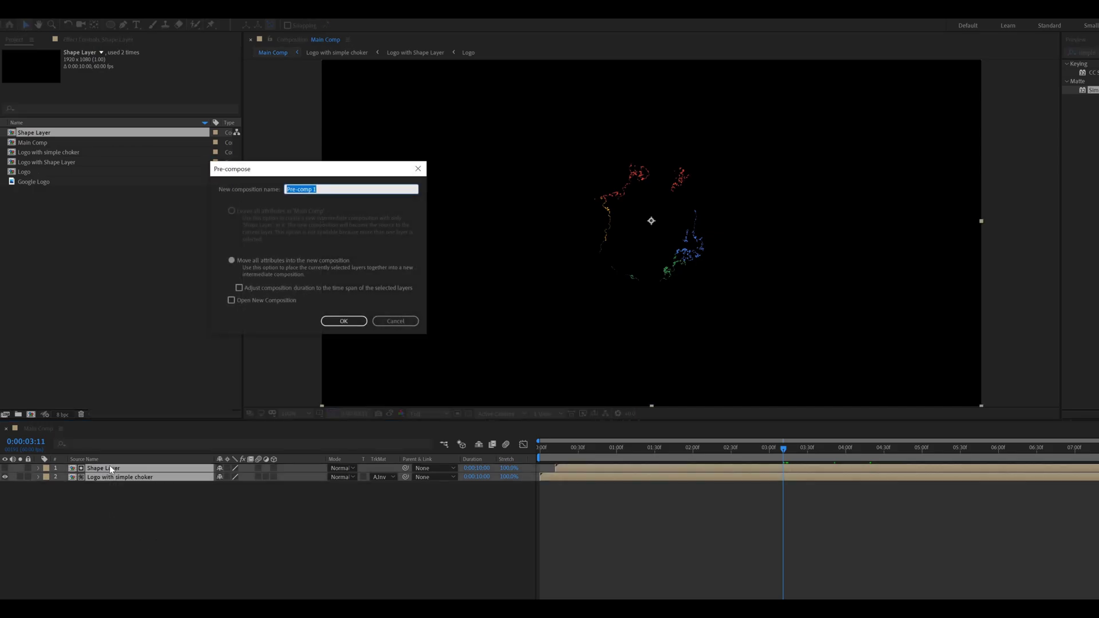
{"action": "type", "text": "Final logo"}
{"action": "left_click", "coordinate": [344, 322]}
- Create a new composition named Particles with the existing 1920 x 1080, 60 fps settings
{"action": "left_click", "coordinate": [72, 354]}
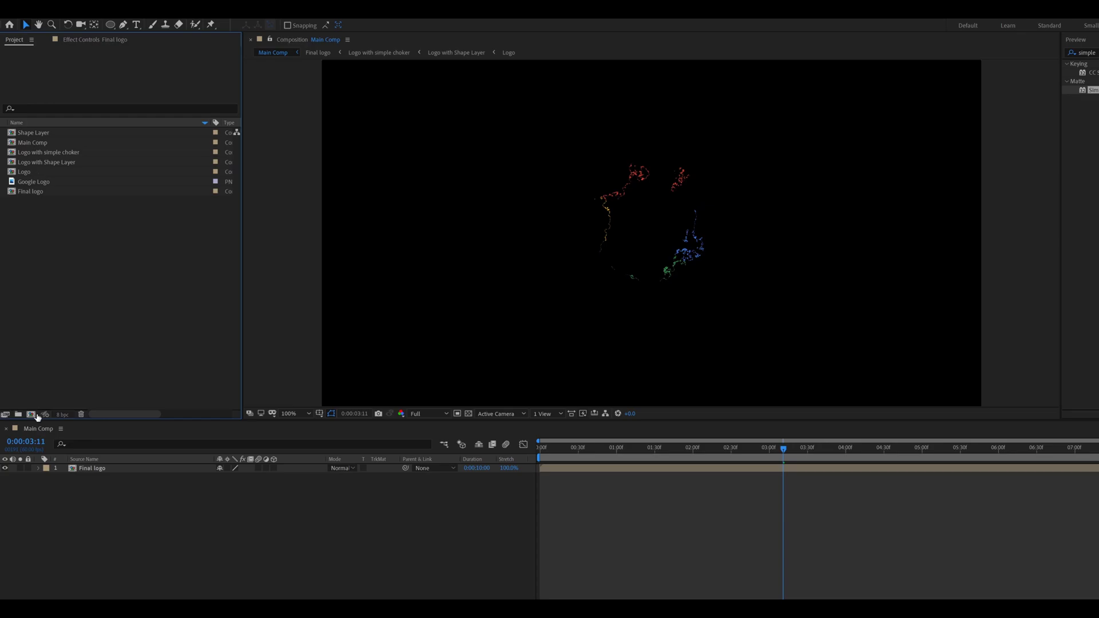
{"action": "left_click", "coordinate": [31, 414]}
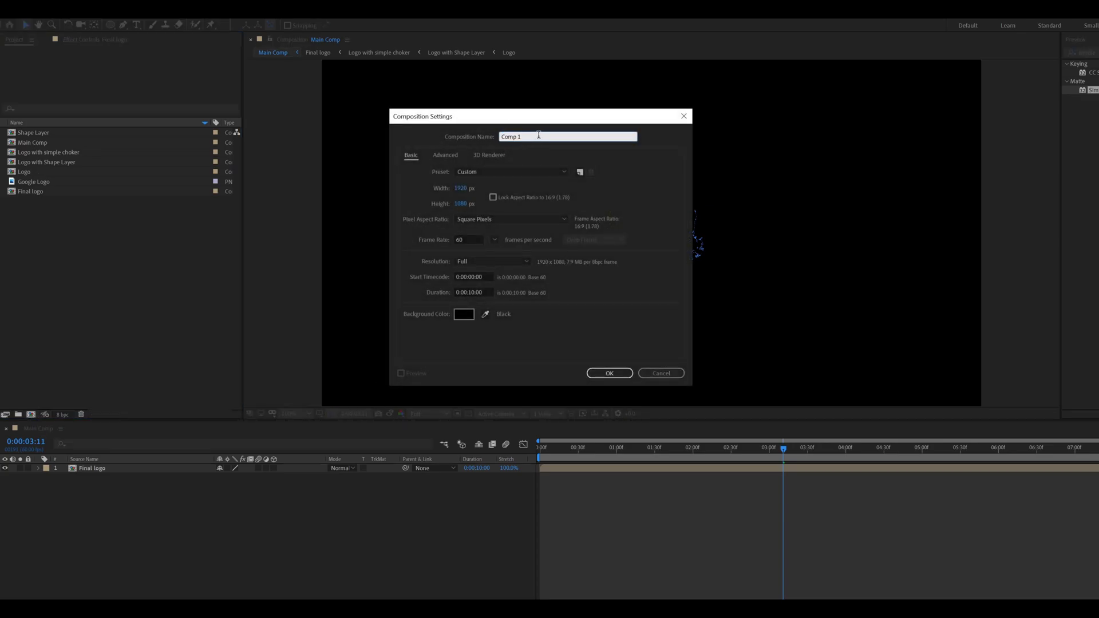
{"action": "type", "text": "Particles"}
{"action": "key", "text": "Return"}
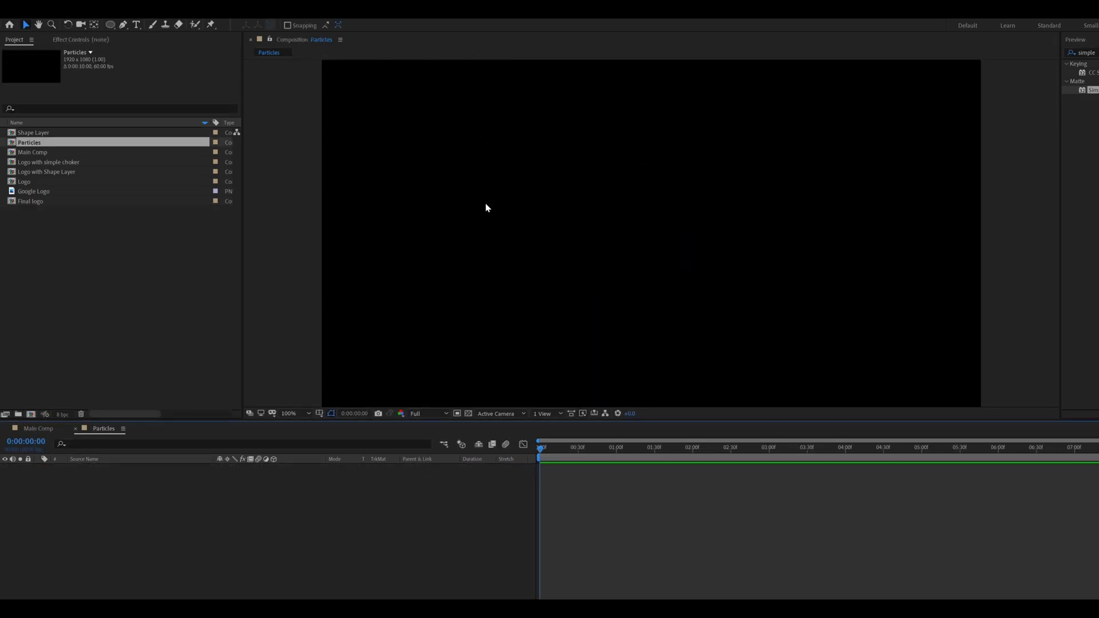
- Place the Final logo composition in the Particles timeline and move the playhead to 0:00:02:08
{"action": "left_click", "coordinate": [68, 234]}
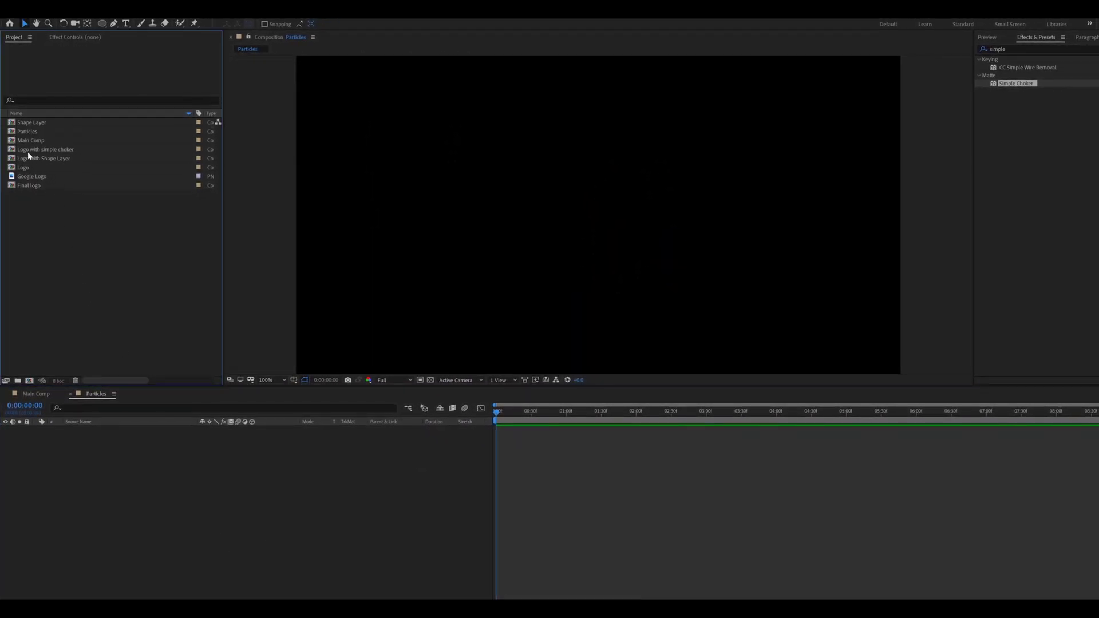
{"action": "left_click_drag", "start_coordinate": [23, 185], "coordinate": [97, 445]}
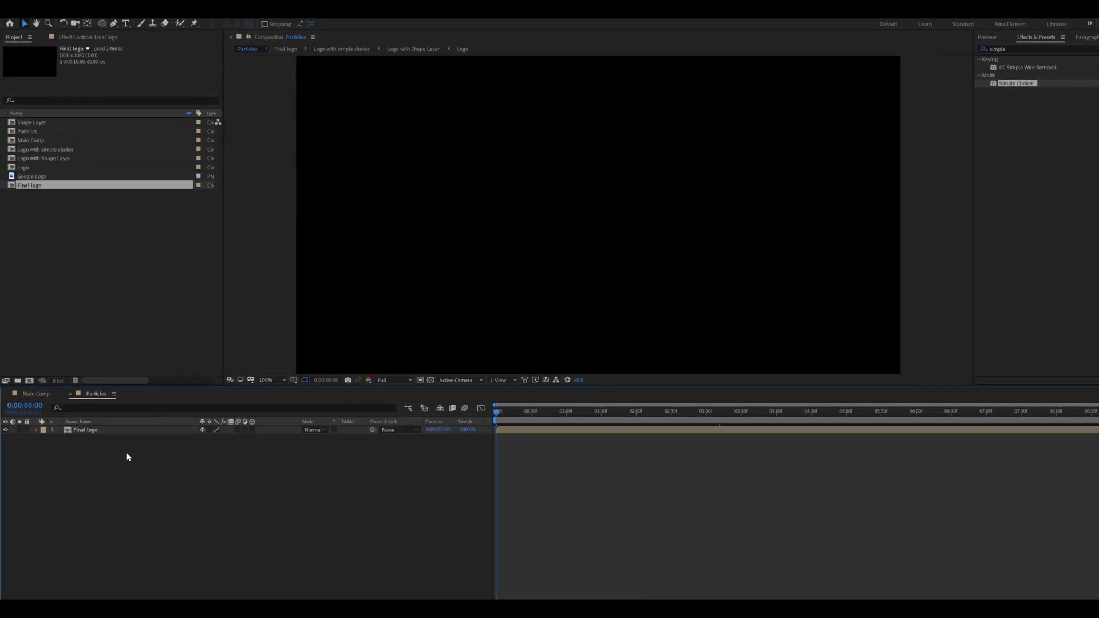
{"action": "key", "text": "space"}
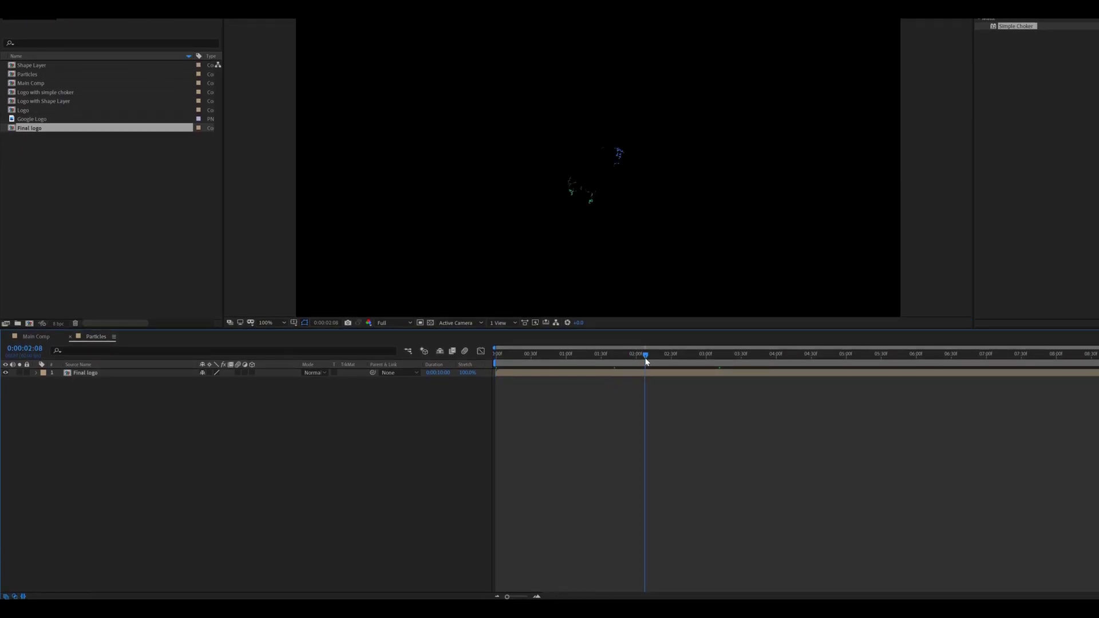
- Create a new solid layer named Particles in the Particles composition
{"action": "right_click", "coordinate": [277, 504]}
{"action": "mouse_move", "coordinate": [277, 447]}
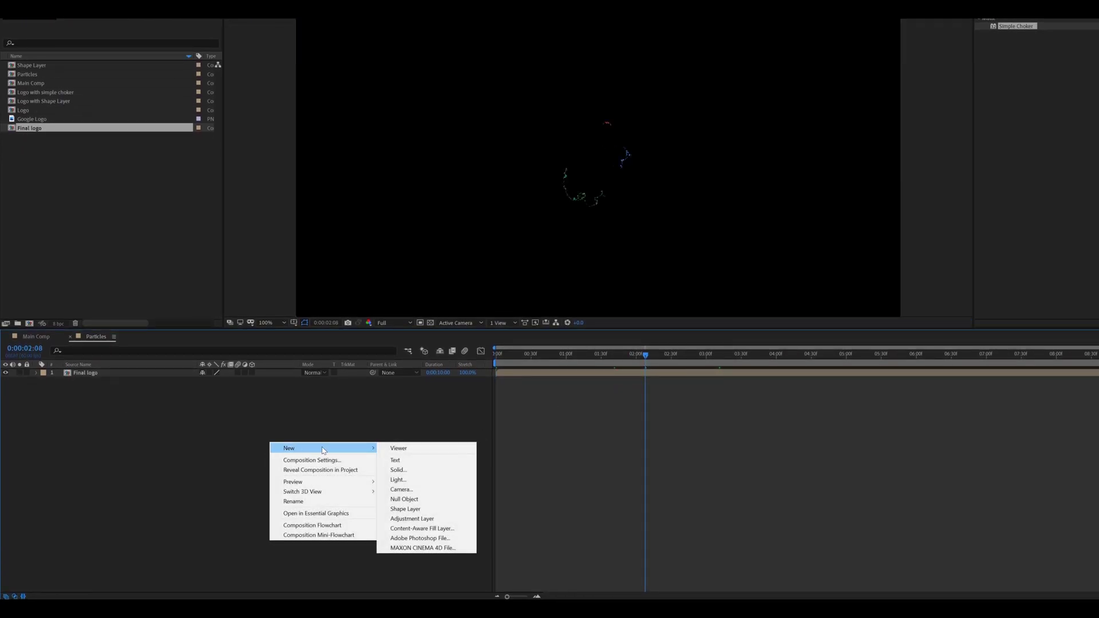
{"action": "left_click", "coordinate": [400, 468]}
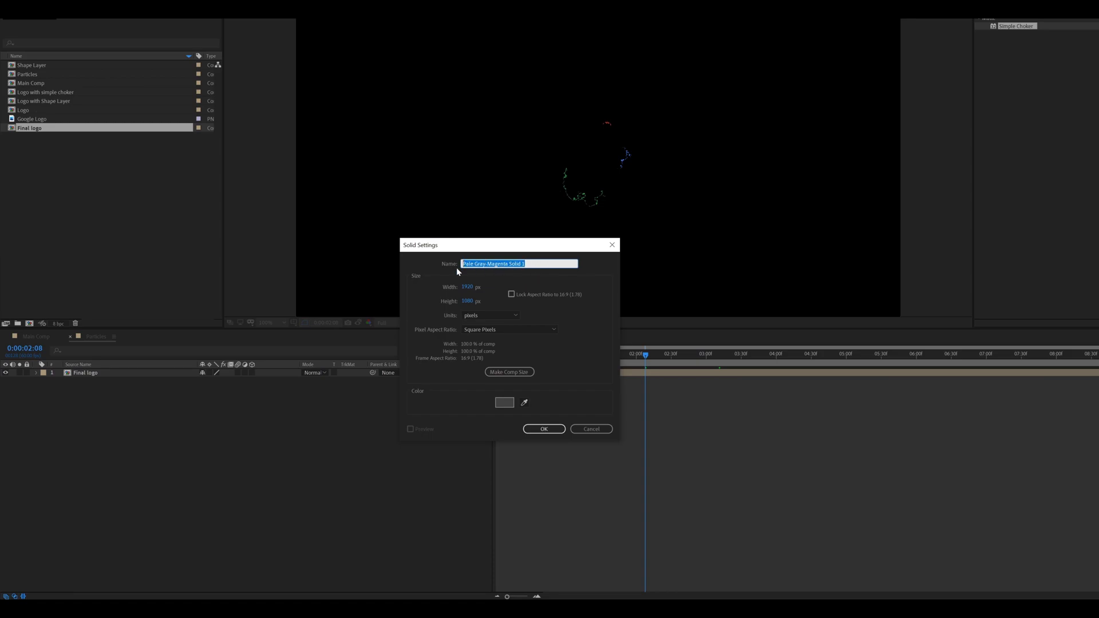
{"action": "type", "text": "P"}
{"action": "type", "text": "icl"}
{"action": "key", "text": "Return"}
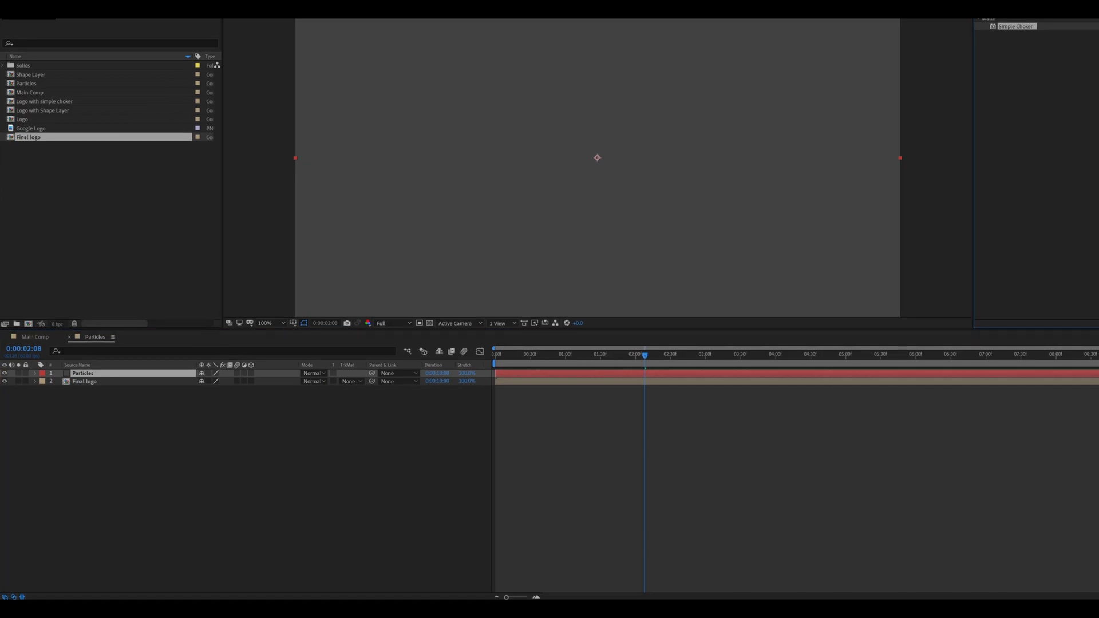
- Apply the Particular effect to the Particles solid and make the Final logo layer 3D
{"action": "left_click", "coordinate": [893, 55]}
{"action": "type", "text": "parti"}
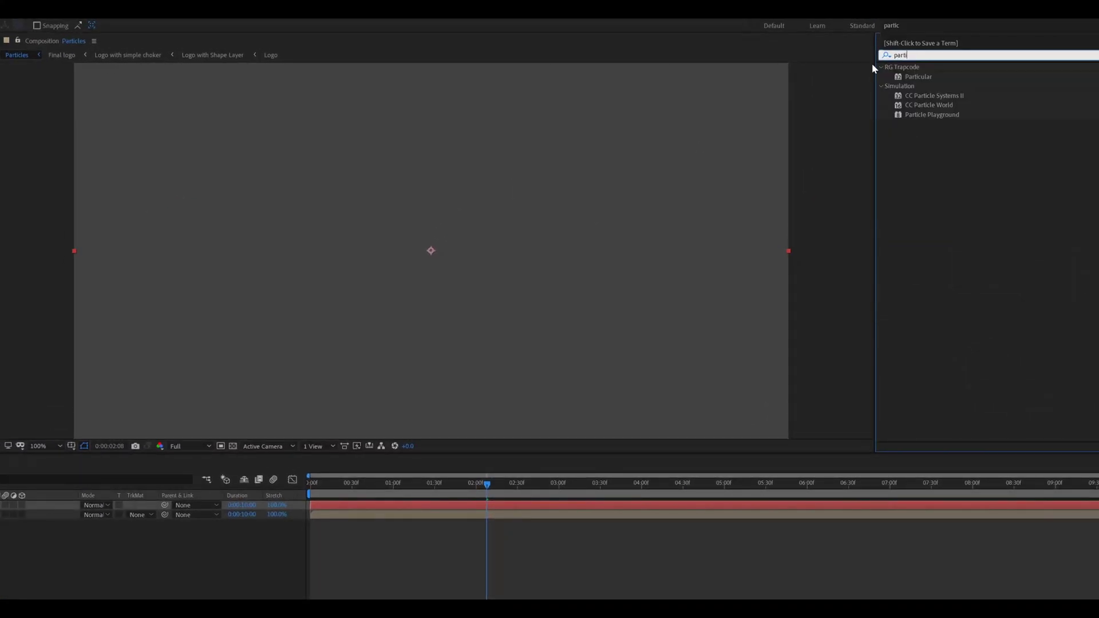
{"action": "type", "text": "c"}
{"action": "left_click_drag", "start_coordinate": [918, 77], "coordinate": [120, 504]}
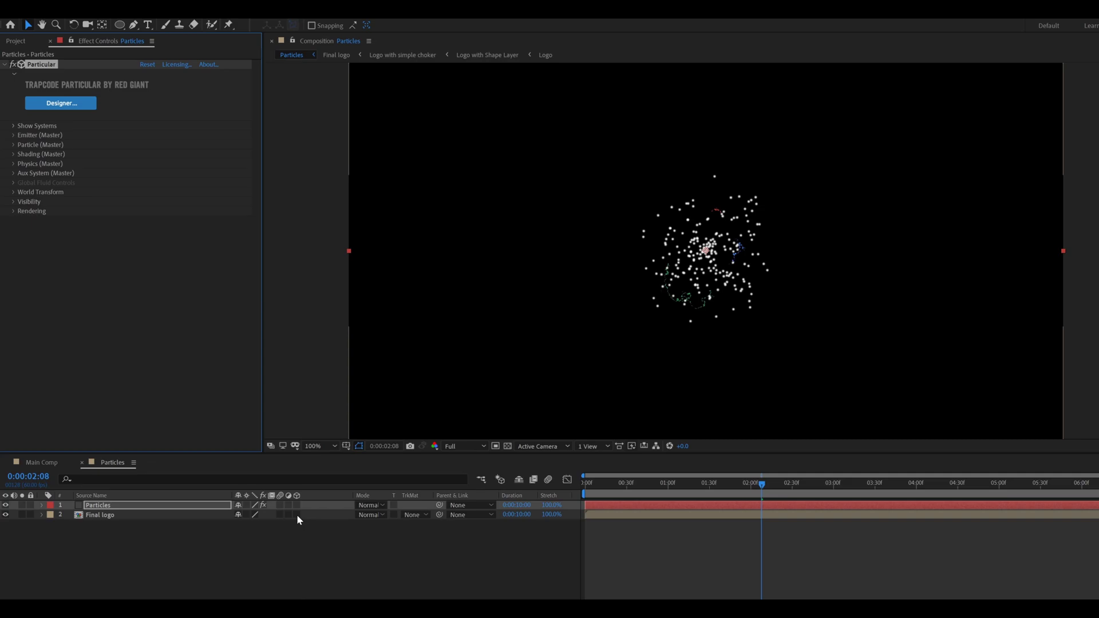
{"action": "left_click", "coordinate": [297, 514]}
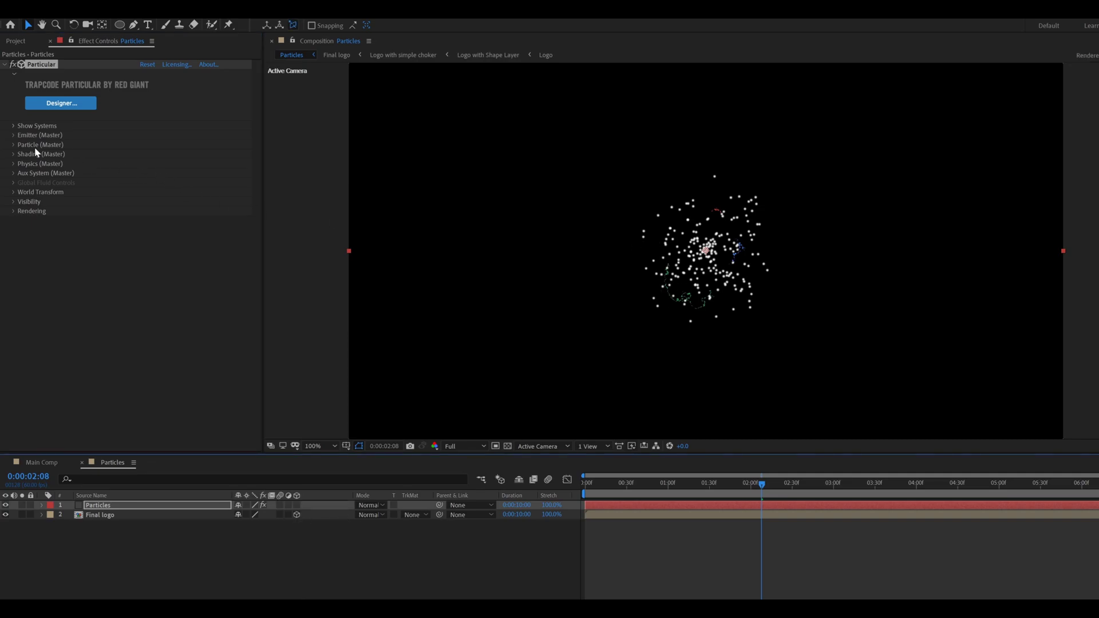
- Set Particular's emitter to 450000 particles per second with the Layer emitter type
{"action": "left_click", "coordinate": [15, 136]}
{"action": "left_click", "coordinate": [145, 154]}
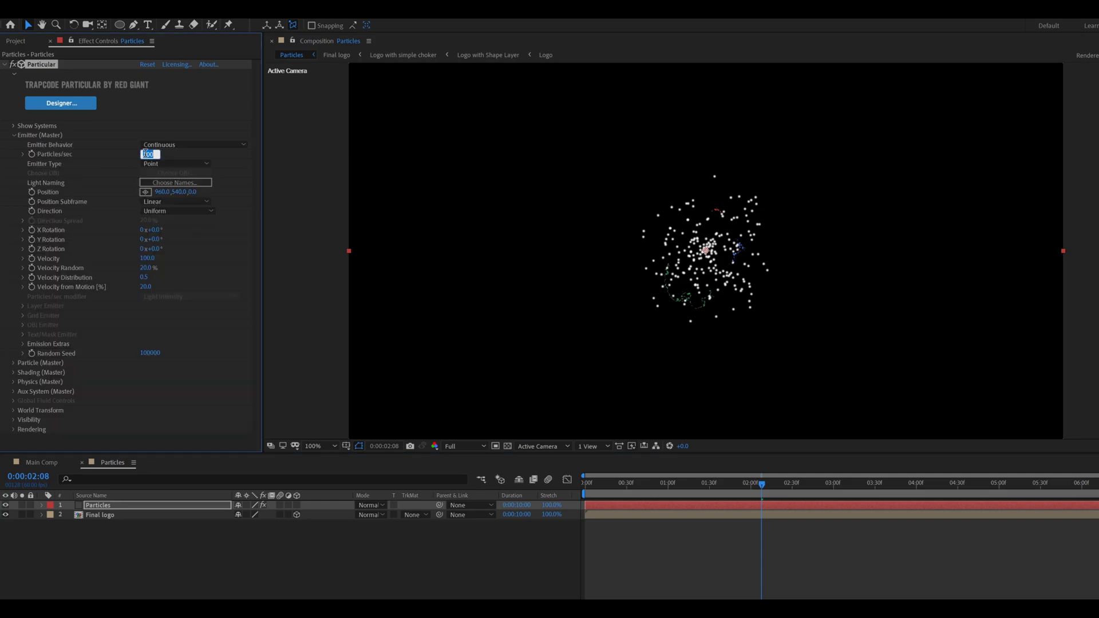
{"action": "type", "text": "45"}
{"action": "type", "text": "0"}
{"action": "type", "text": "0"}
{"action": "type", "text": "0"}
{"action": "type", "text": "0"}
{"action": "left_click", "coordinate": [167, 164]}
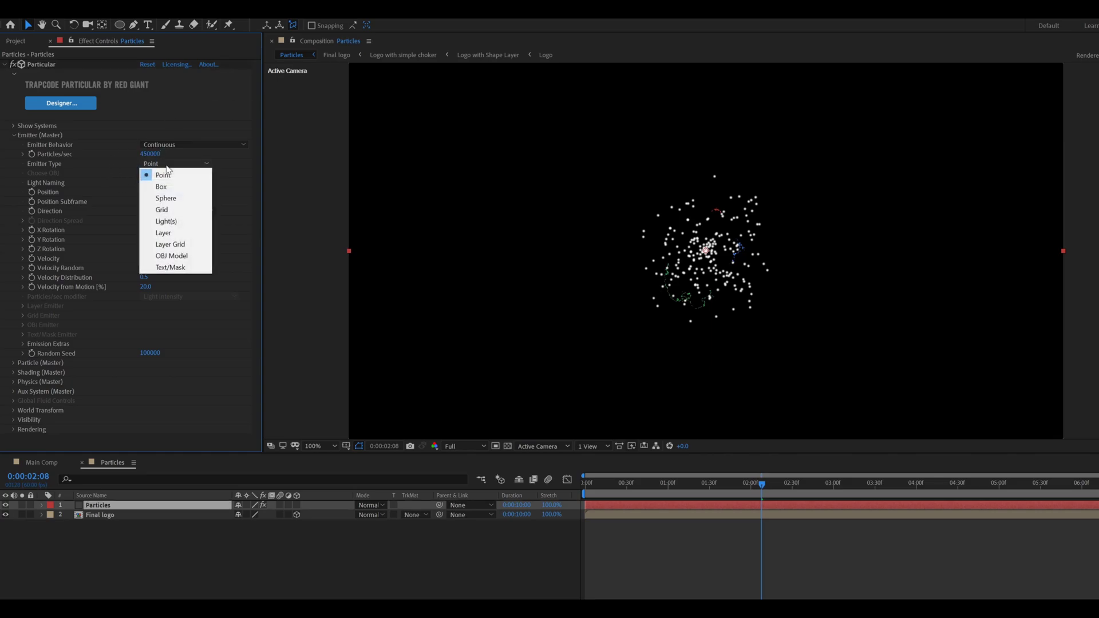
{"action": "left_click", "coordinate": [163, 233]}
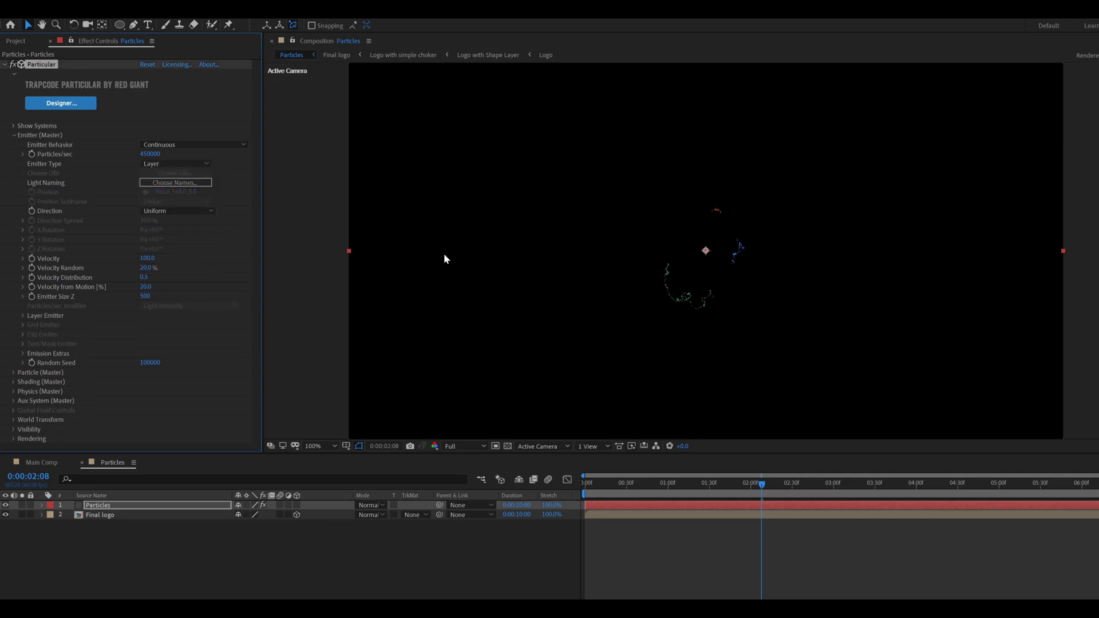
- Set the emitter's Velocity and Velocity Random to 0 and its Emitter Size Z to 50
{"action": "left_click", "coordinate": [148, 258]}
{"action": "type", "text": "0"}
{"action": "key", "text": "Tab"}
{"action": "type", "text": "0"}
{"action": "key", "text": "Return"}
{"action": "left_click", "coordinate": [145, 296]}
{"action": "type", "text": "50"}
{"action": "key", "text": "Return"}
- Use Final logo as the emitter layer with Layer RGB Usage set to RGB - XYZ Velocity + Col
{"action": "left_click", "coordinate": [23, 316]}
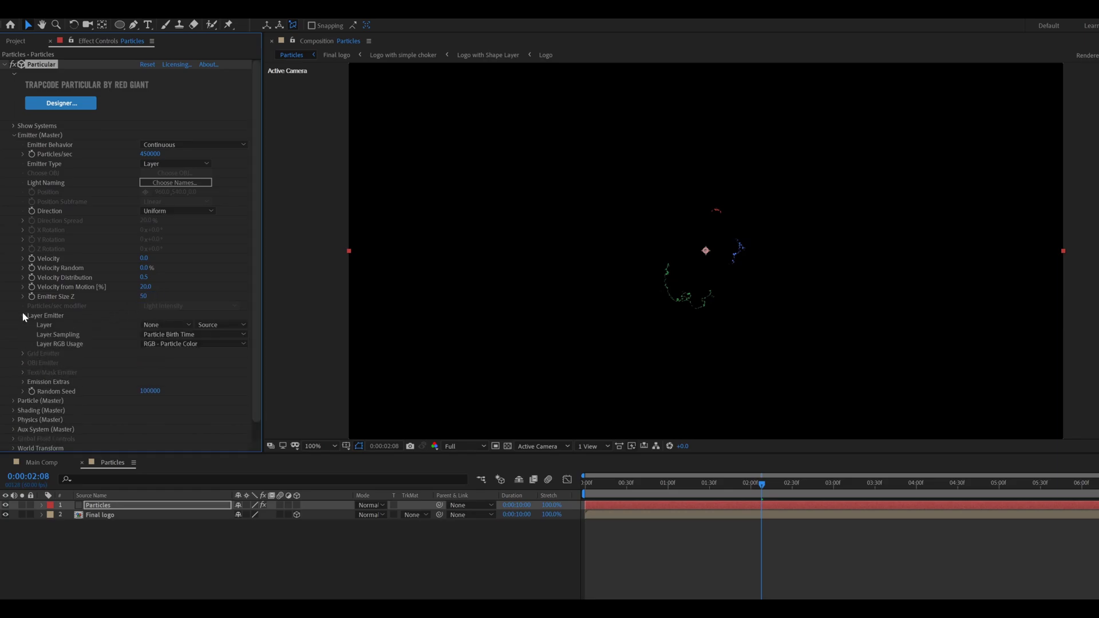
{"action": "left_click", "coordinate": [165, 325]}
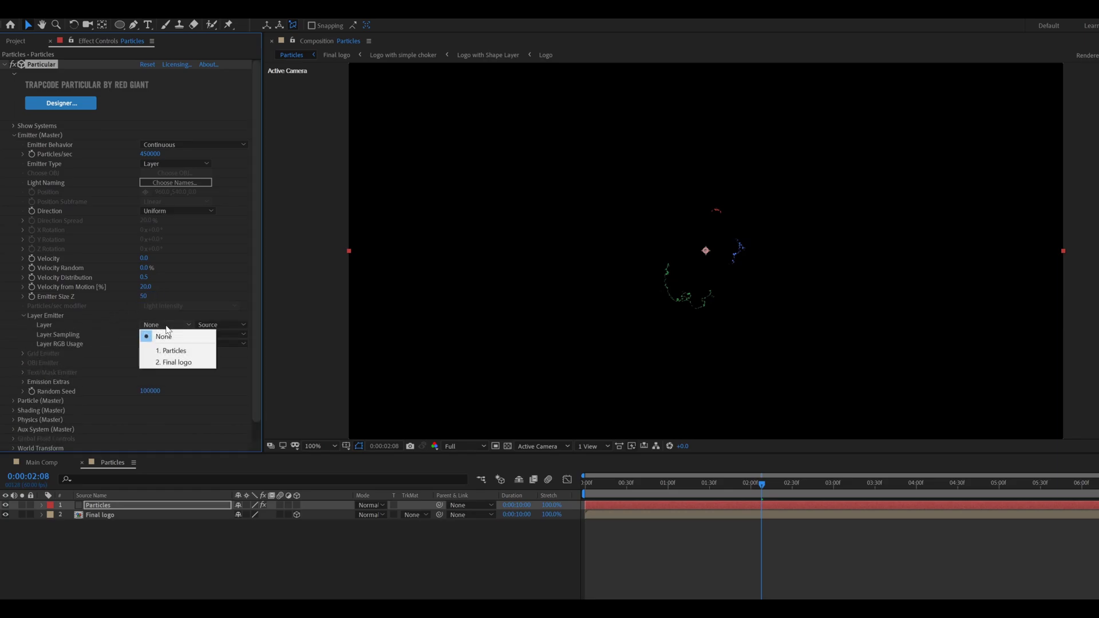
{"action": "left_click", "coordinate": [173, 363]}
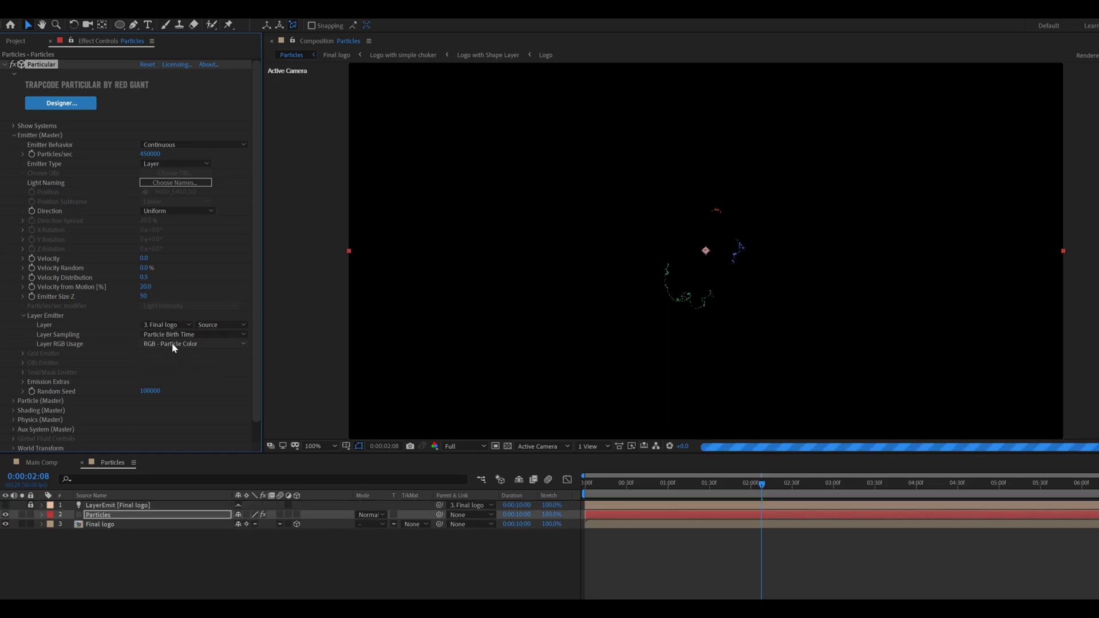
{"action": "left_click", "coordinate": [172, 342]}
{"action": "left_click", "coordinate": [188, 442]}
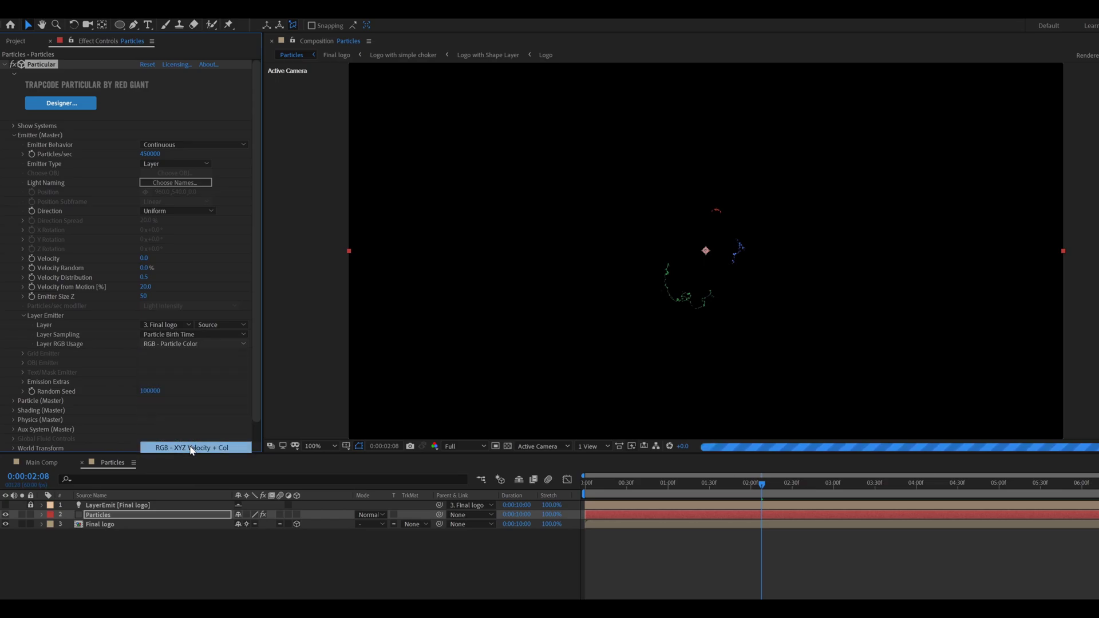
{"action": "key", "text": "period"}
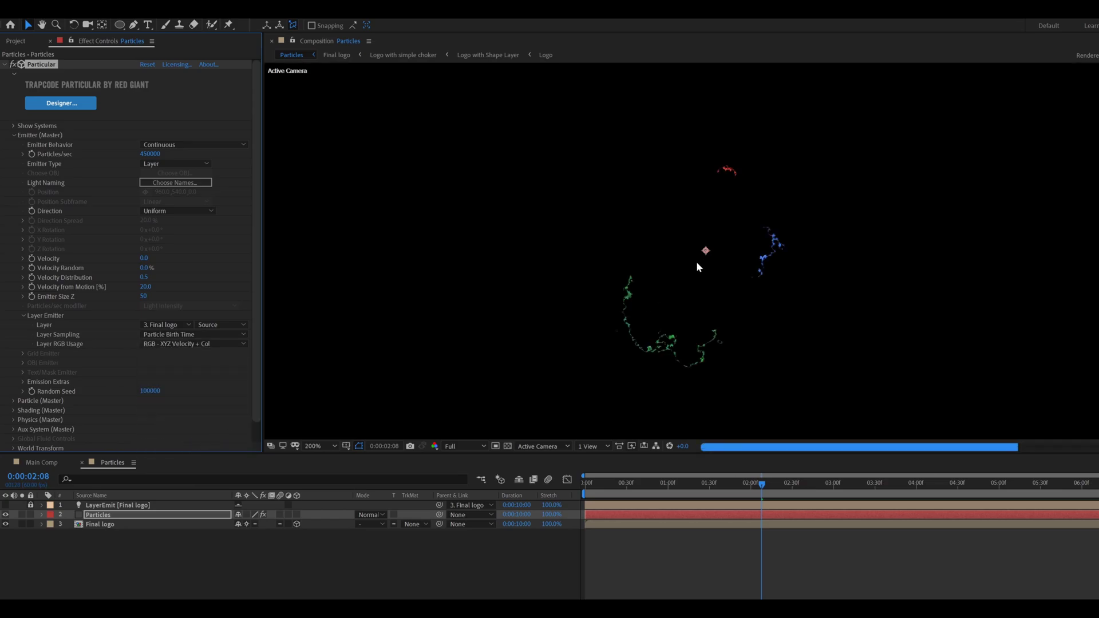
{"action": "key", "text": "comma"}
{"action": "left_click", "coordinate": [14, 135]}
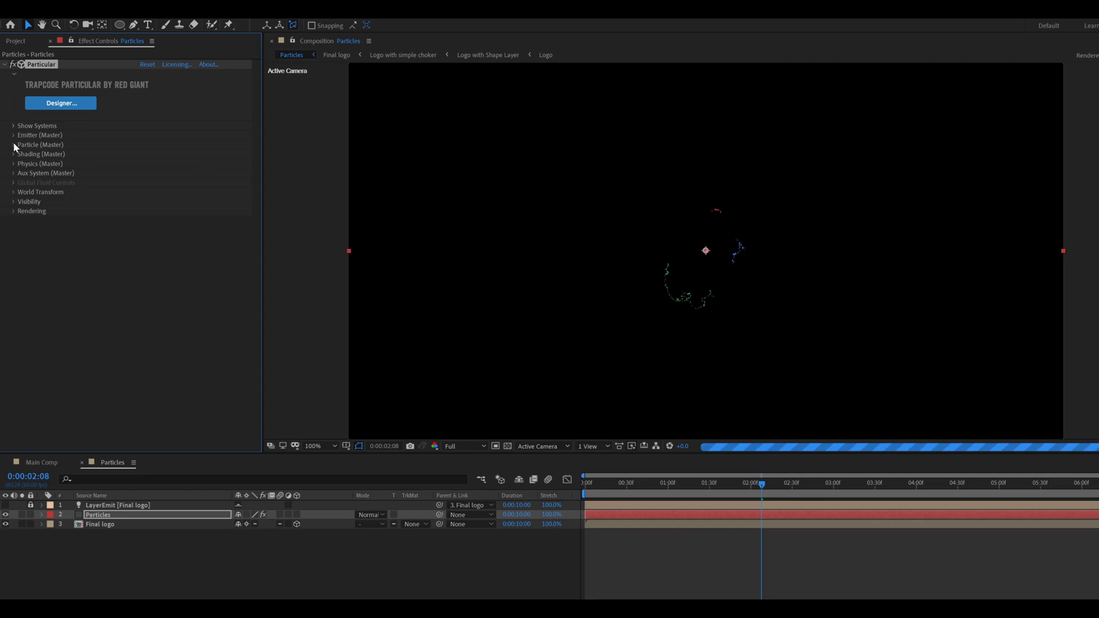
- Set Particular's particle Life to 2 seconds and Life Random to 1%
{"action": "left_click", "coordinate": [13, 144]}
{"action": "left_click", "coordinate": [144, 154]}
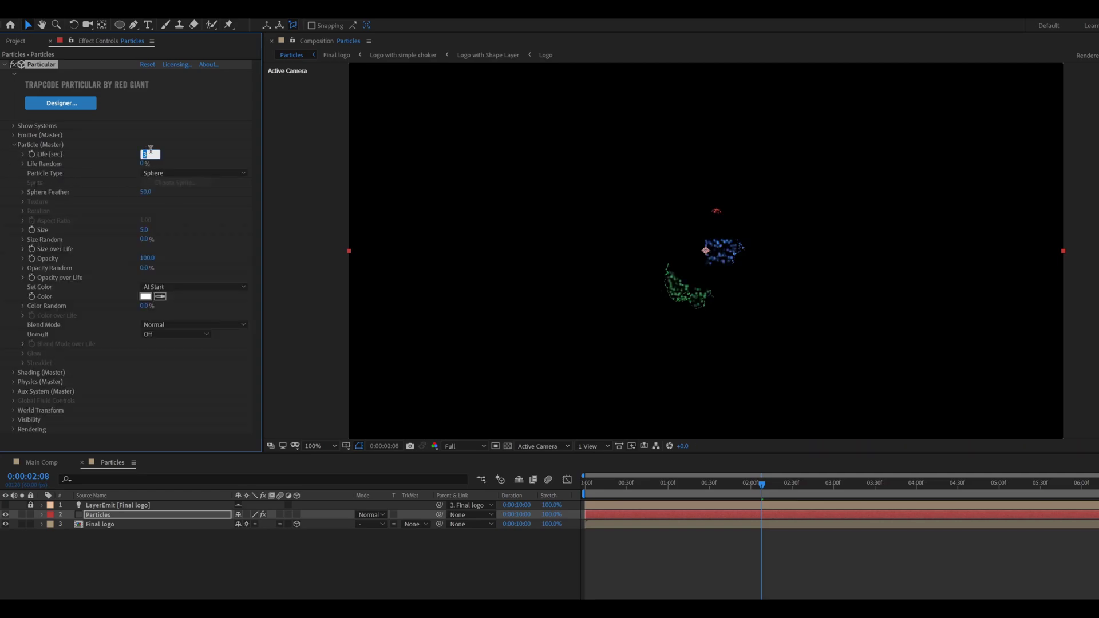
{"action": "type", "text": "2"}
{"action": "left_click", "coordinate": [144, 163]}
{"action": "type", "text": "1"}
{"action": "key", "text": "Return"}
- Set the particles' Sphere Feather to 0 and Size Random to 100%
{"action": "left_click", "coordinate": [145, 192]}
{"action": "type", "text": "0"}
{"action": "key", "text": "Return"}
{"action": "left_click", "coordinate": [145, 239]}
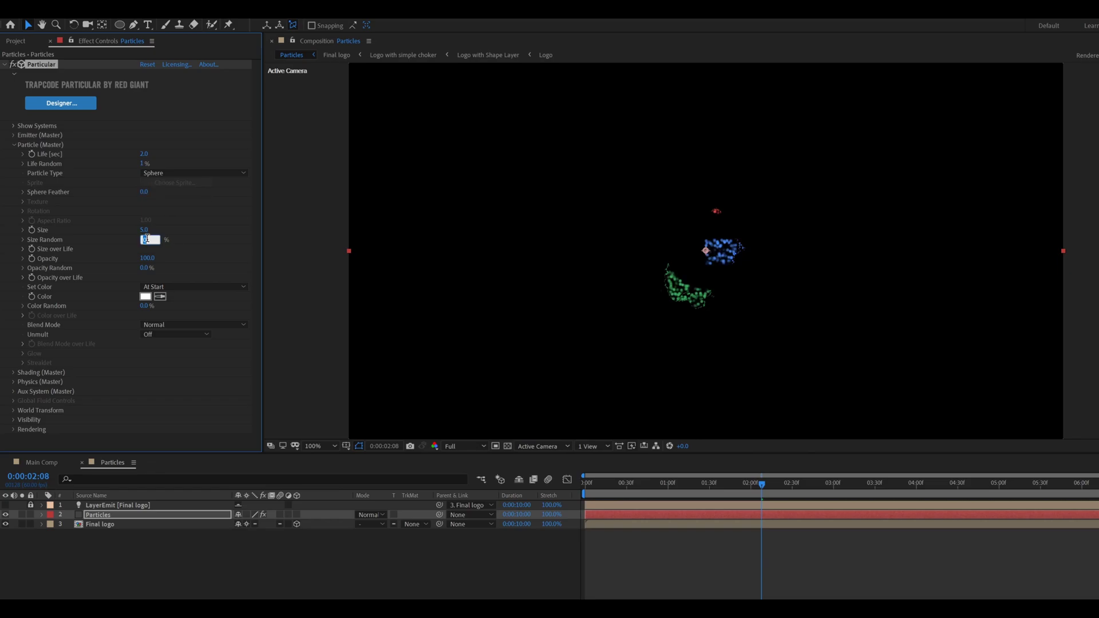
{"action": "type", "text": "100"}
{"action": "key", "text": "Return"}
- Turn on Shadowlet for Main and Shadowlet for Aux in Particular's shading settings
{"action": "left_click", "coordinate": [13, 372]}
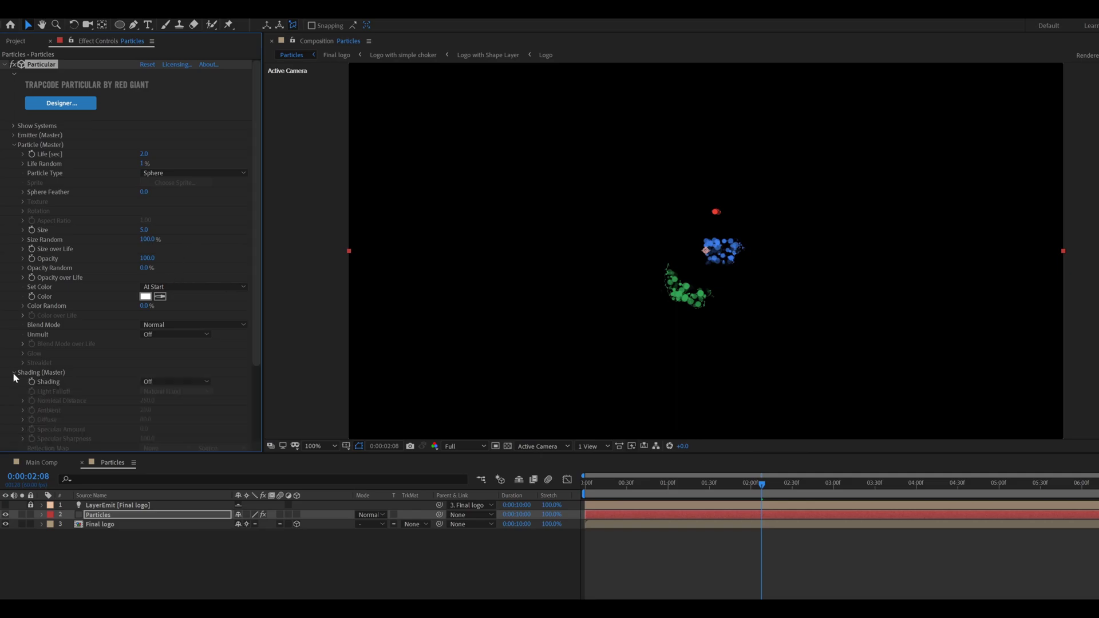
{"action": "scroll", "coordinate": [156, 359], "scroll_direction": "down", "scroll_amount": 2}
{"action": "scroll", "coordinate": [156, 358], "scroll_direction": "down", "scroll_amount": 1}
{"action": "left_click", "coordinate": [171, 402]}
{"action": "left_click", "coordinate": [164, 410]}
{"action": "left_click", "coordinate": [163, 411]}
{"action": "left_click", "coordinate": [166, 433]}
{"action": "scroll", "coordinate": [81, 395], "scroll_direction": "down", "scroll_amount": 1}
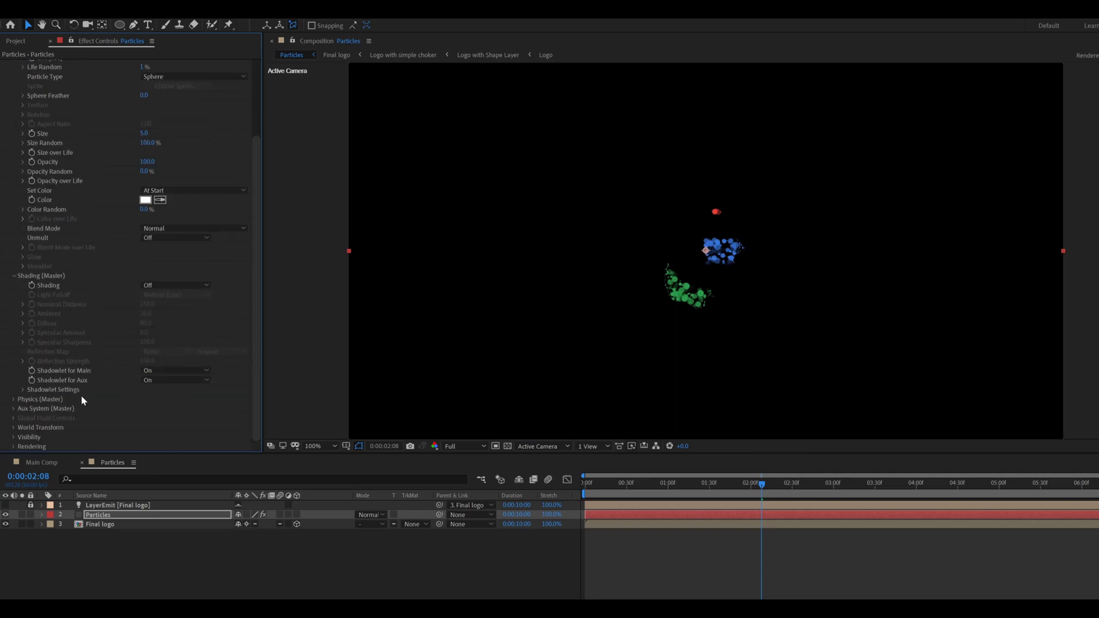
- Set the Turbulence Field's Affect Position to 100 in Particular's Air physics
{"action": "left_click", "coordinate": [12, 400]}
{"action": "scroll", "coordinate": [104, 392], "scroll_direction": "down", "scroll_amount": 1}
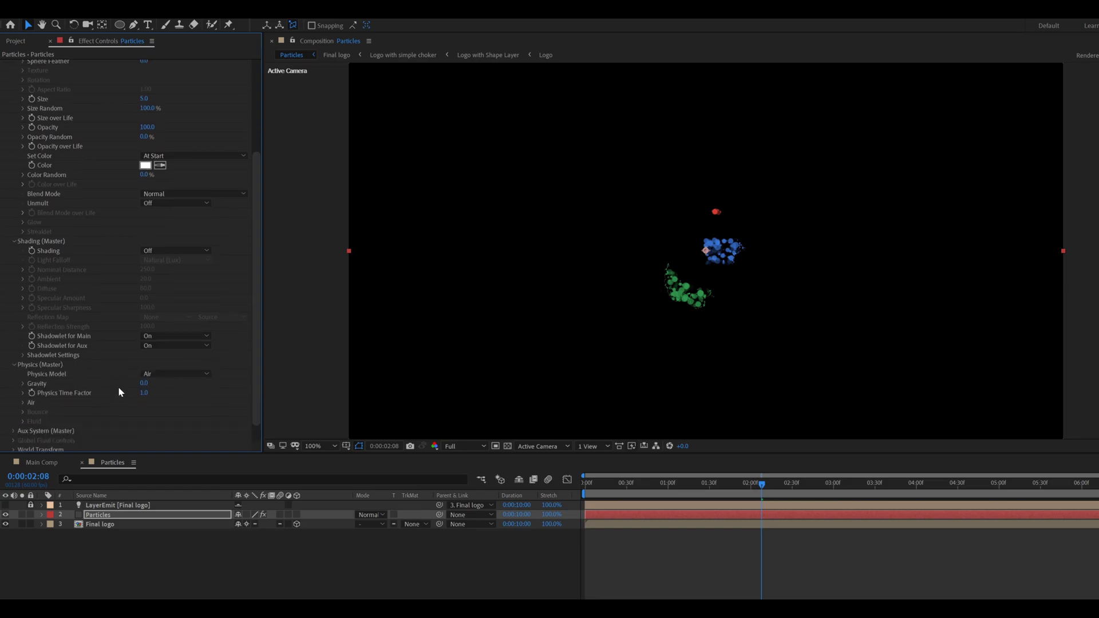
{"action": "left_click", "coordinate": [23, 403]}
{"action": "scroll", "coordinate": [149, 380], "scroll_direction": "down", "scroll_amount": 4}
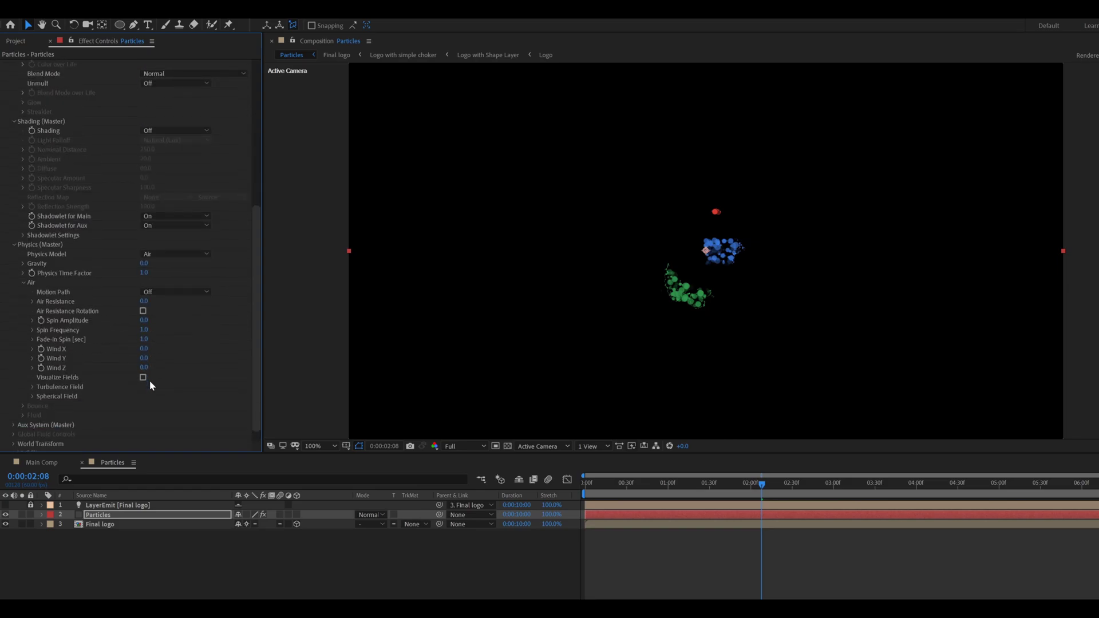
{"action": "left_click", "coordinate": [33, 387]}
{"action": "scroll", "coordinate": [136, 383], "scroll_direction": "down", "scroll_amount": 3}
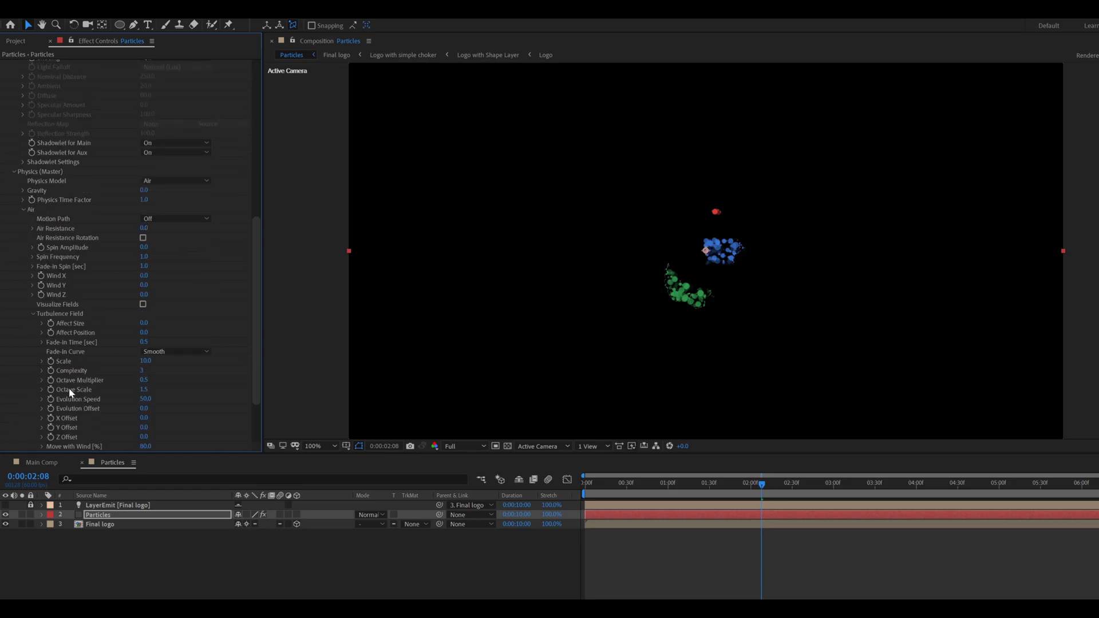
{"action": "left_click", "coordinate": [144, 307]}
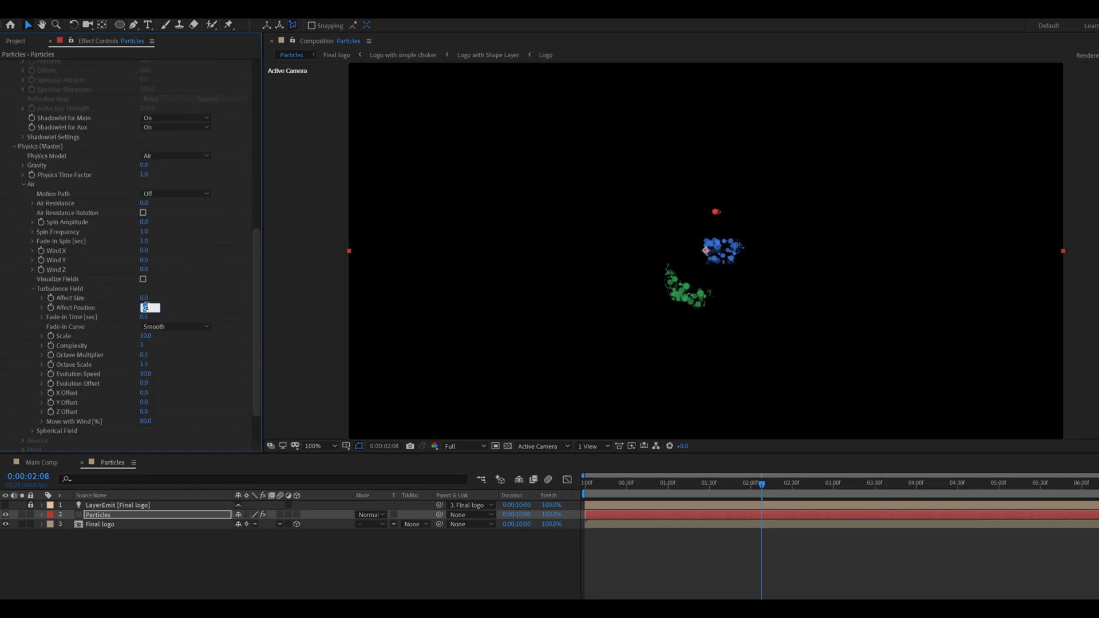
{"action": "type", "text": "100"}
{"action": "key", "text": "Return"}
- Make the Aux System emit continuously and set its Color From Main to 100%
{"action": "scroll", "coordinate": [147, 309], "scroll_direction": "down", "scroll_amount": 2}
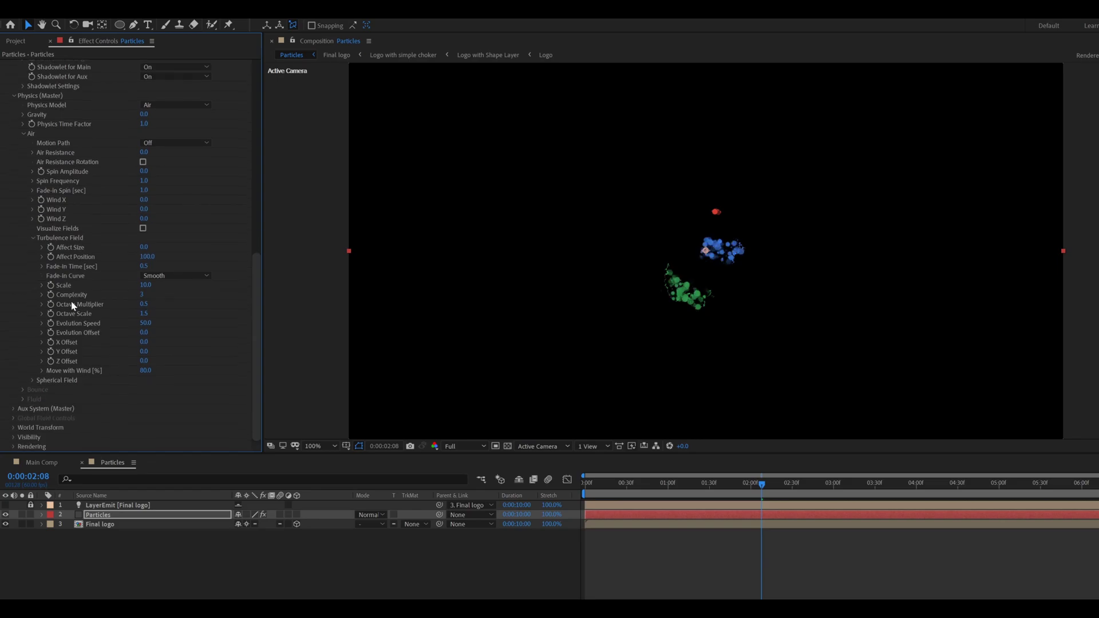
{"action": "left_click", "coordinate": [11, 410]}
{"action": "scroll", "coordinate": [146, 362], "scroll_direction": "down", "scroll_amount": 7}
{"action": "left_click", "coordinate": [154, 190]}
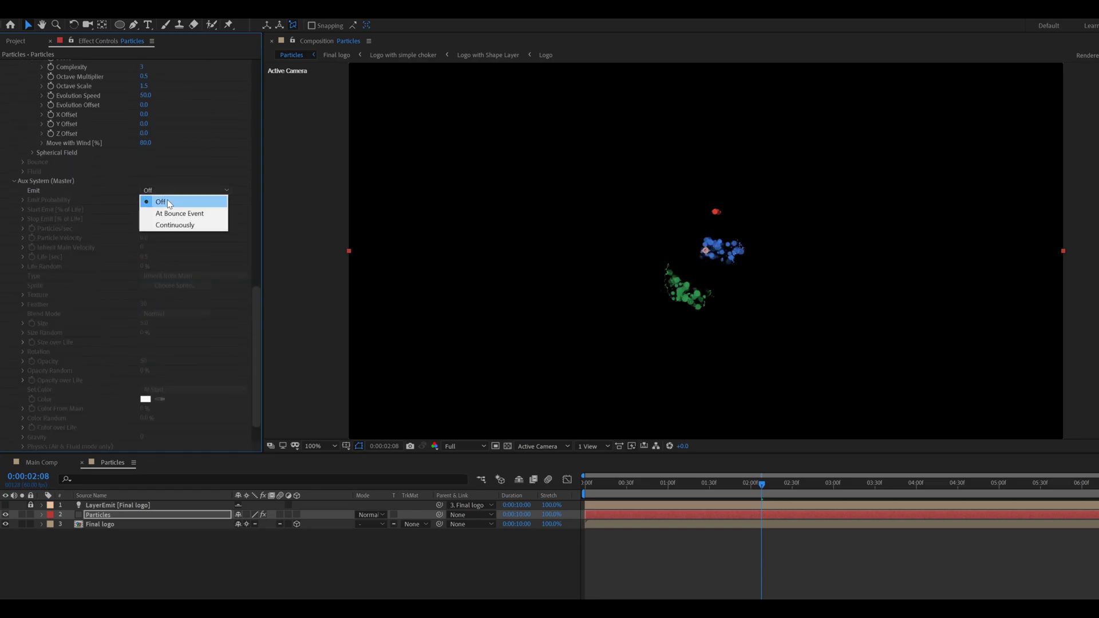
{"action": "left_click", "coordinate": [170, 226]}
{"action": "scroll", "coordinate": [142, 397], "scroll_direction": "down", "scroll_amount": 1}
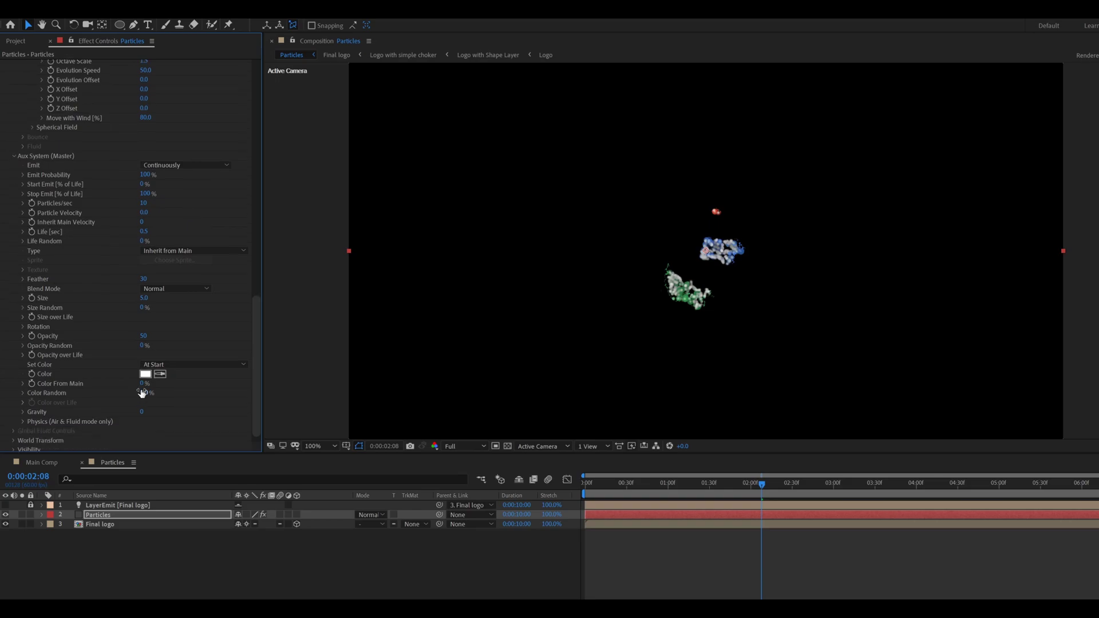
{"action": "left_click", "coordinate": [142, 385]}
{"action": "type", "text": "100"}
{"action": "key", "text": "Return"}
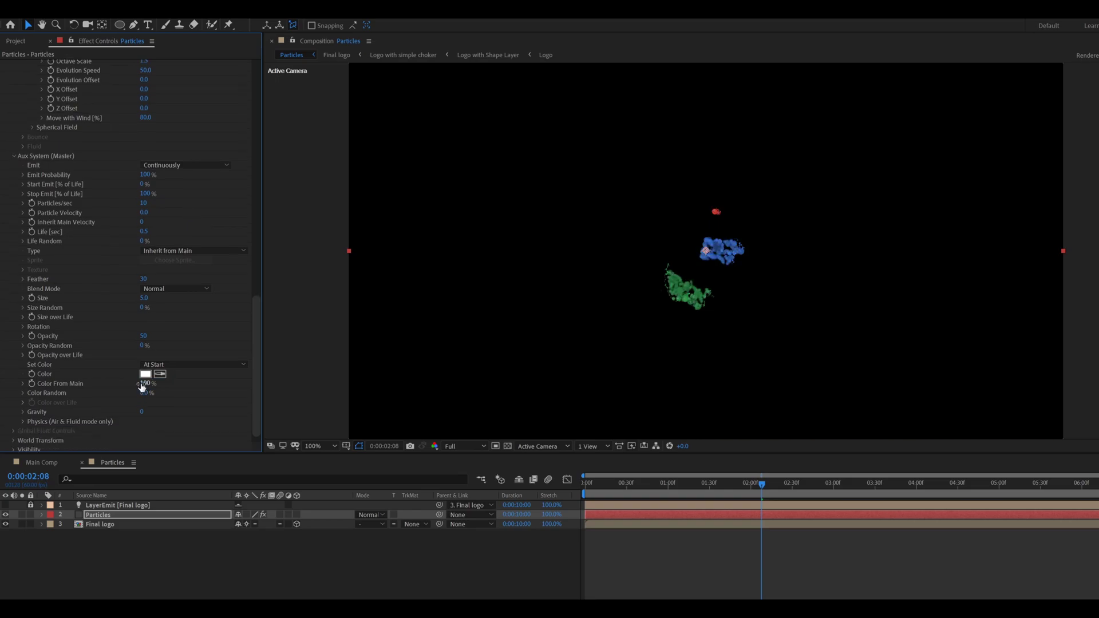
- Set the Aux System particles' Opacity to 60 and Feather to 0
{"action": "left_click", "coordinate": [143, 336]}
{"action": "type", "text": "60"}
{"action": "left_click", "coordinate": [186, 333]}
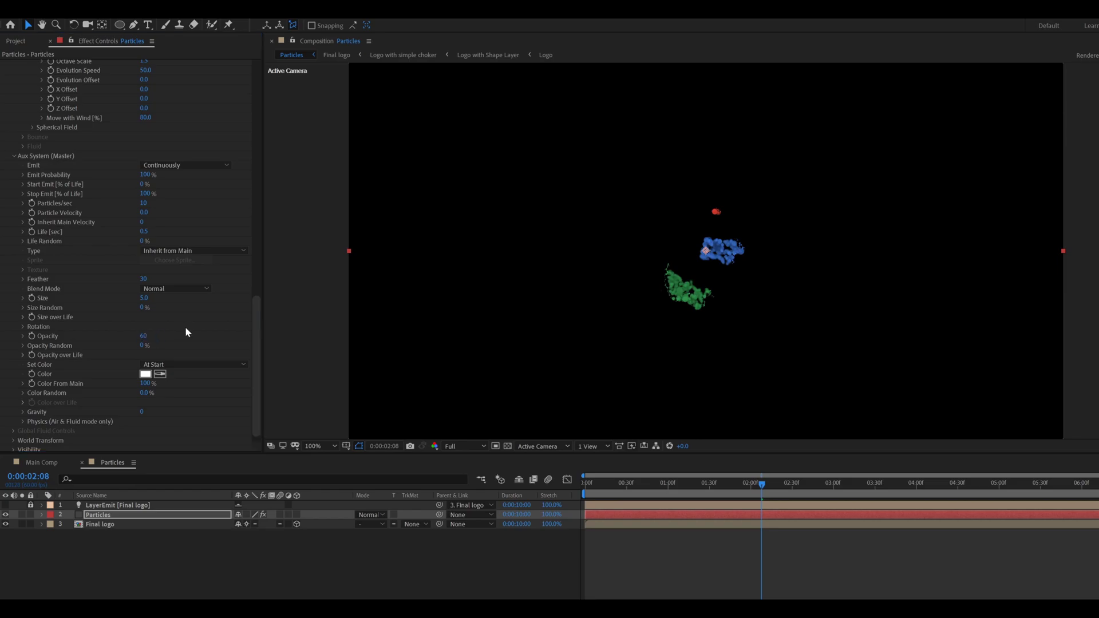
{"action": "left_click", "coordinate": [143, 279]}
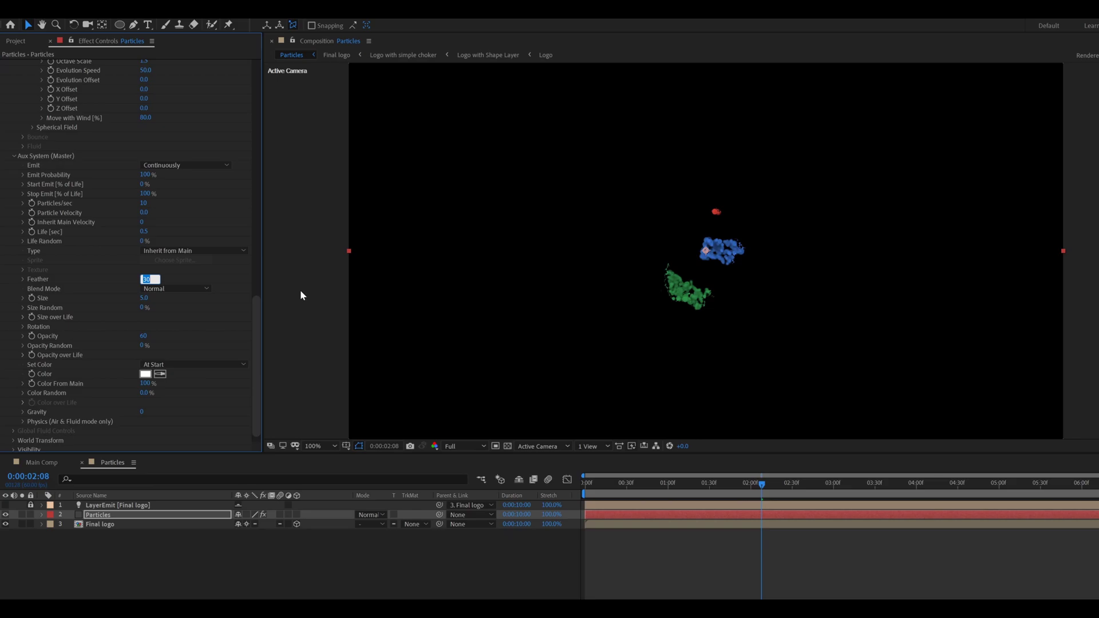
{"action": "type", "text": "0"}
{"action": "key", "text": "Return"}
- Set the Aux System's Turbulence Position to 150 and check the particles at 0:00:04:54
{"action": "scroll", "coordinate": [100, 346], "scroll_direction": "down", "scroll_amount": 1}
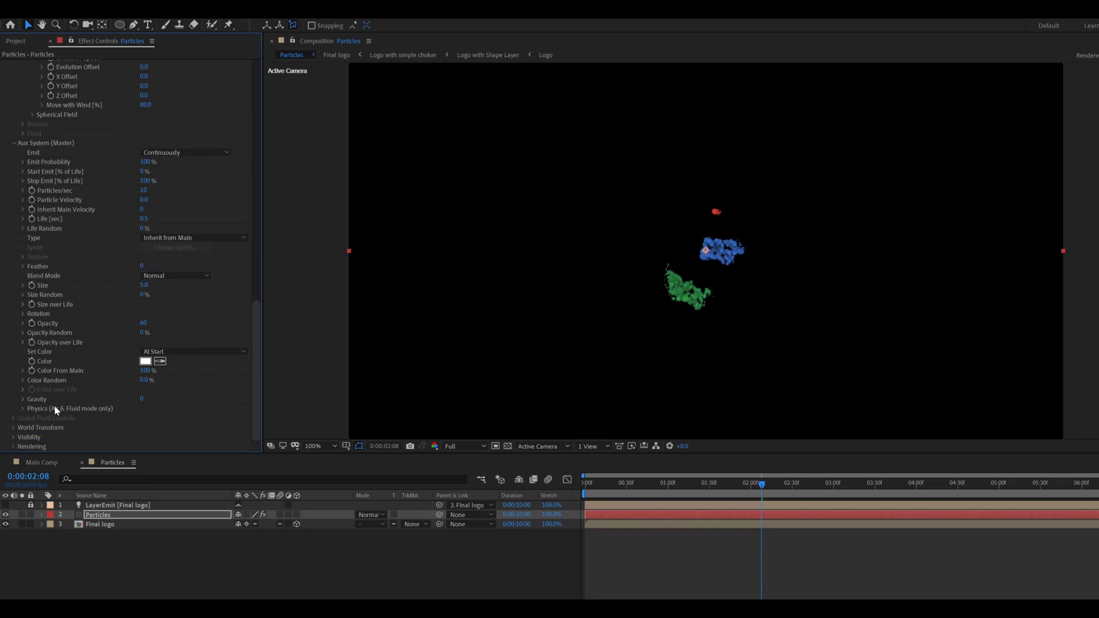
{"action": "left_click", "coordinate": [23, 408]}
{"action": "scroll", "coordinate": [38, 410], "scroll_direction": "down", "scroll_amount": 2}
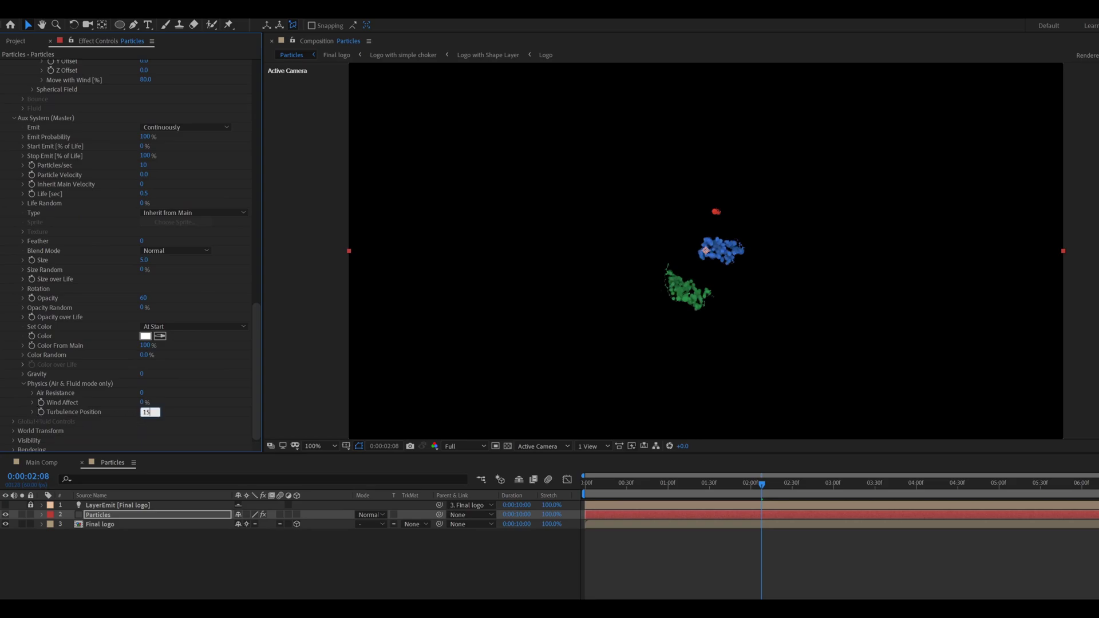
{"action": "left_click", "coordinate": [143, 411]}
{"action": "key", "text": "Return"}
{"action": "left_click", "coordinate": [991, 484]}
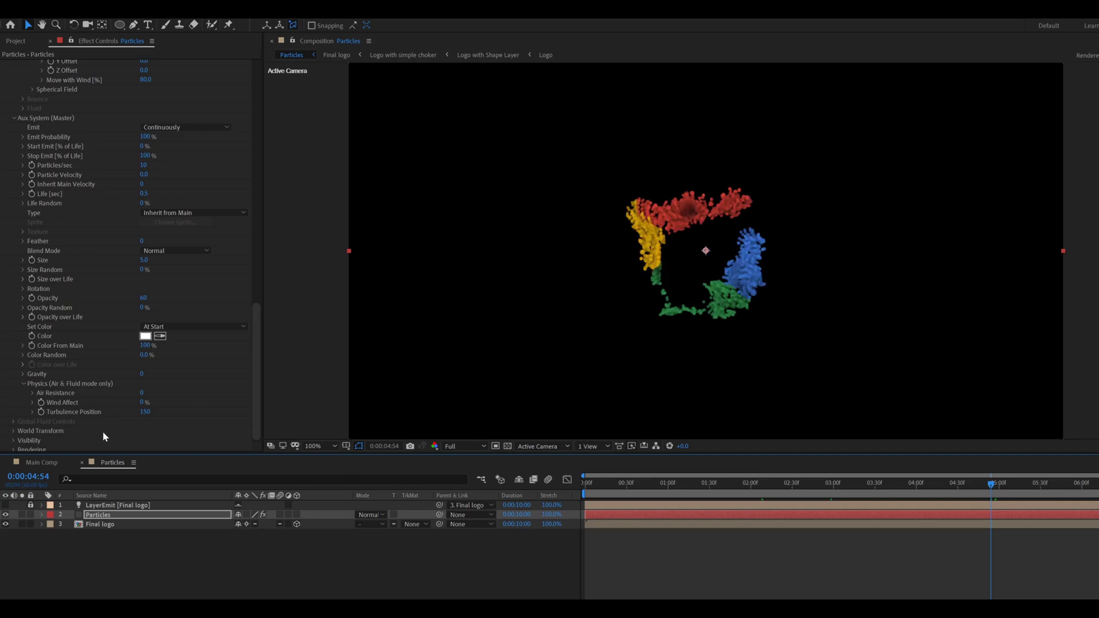
- Collapse the Particular settings and apply the CC Vector Blur effect to the Particles layer
{"action": "key", "text": "comma"}
{"action": "scroll", "coordinate": [32, 166], "scroll_direction": "up", "scroll_amount": 15}
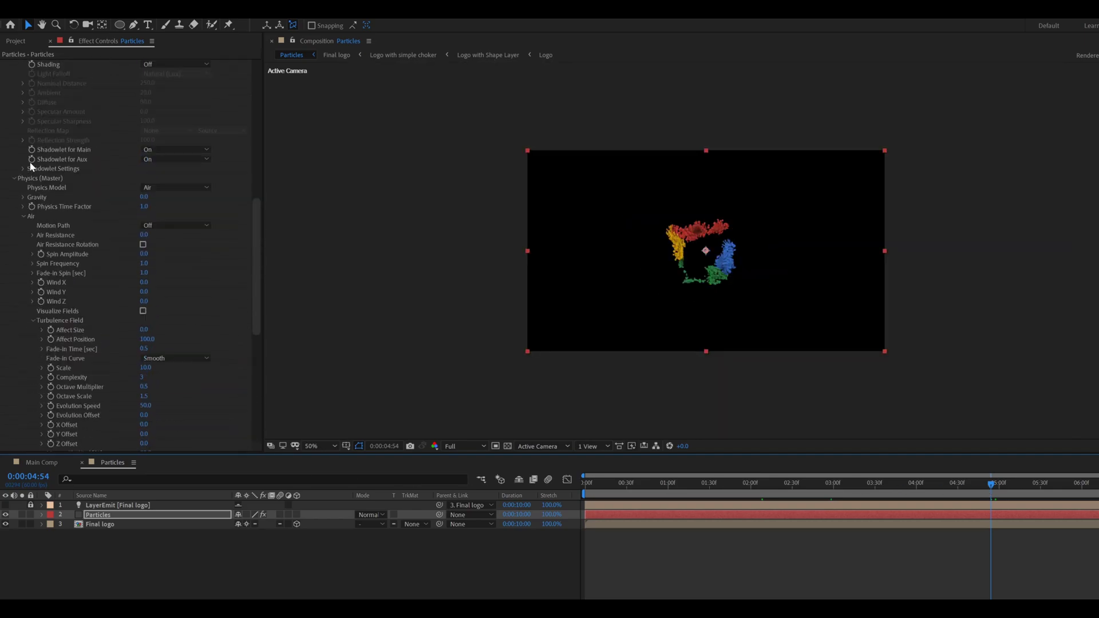
{"action": "scroll", "coordinate": [29, 163], "scroll_direction": "up", "scroll_amount": 3}
{"action": "left_click", "coordinate": [4, 65]}
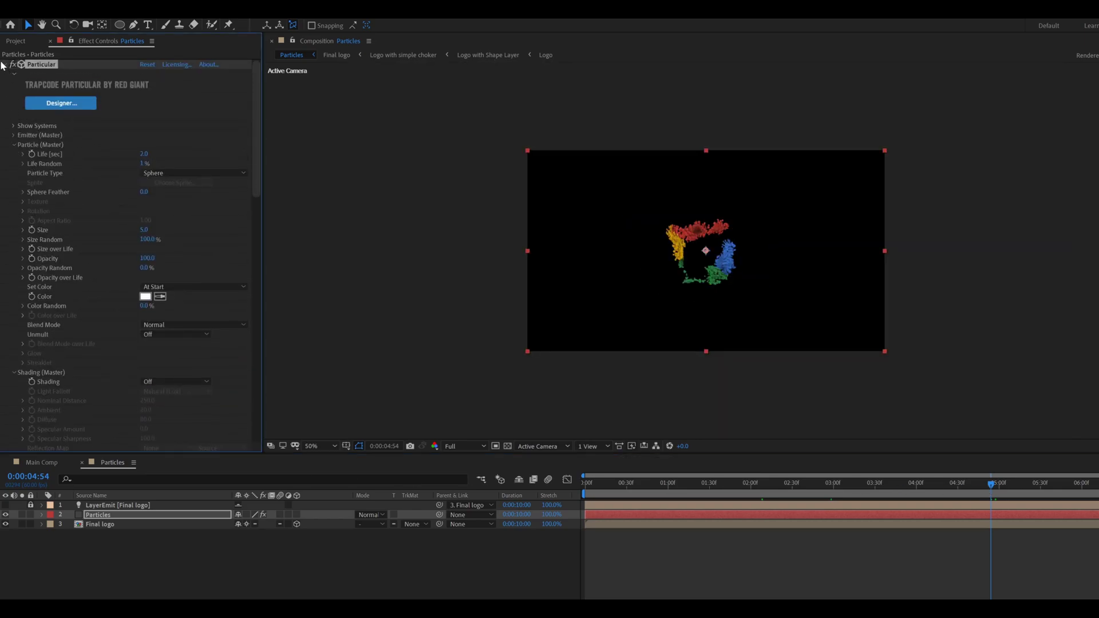
{"action": "left_click", "coordinate": [19, 131]}
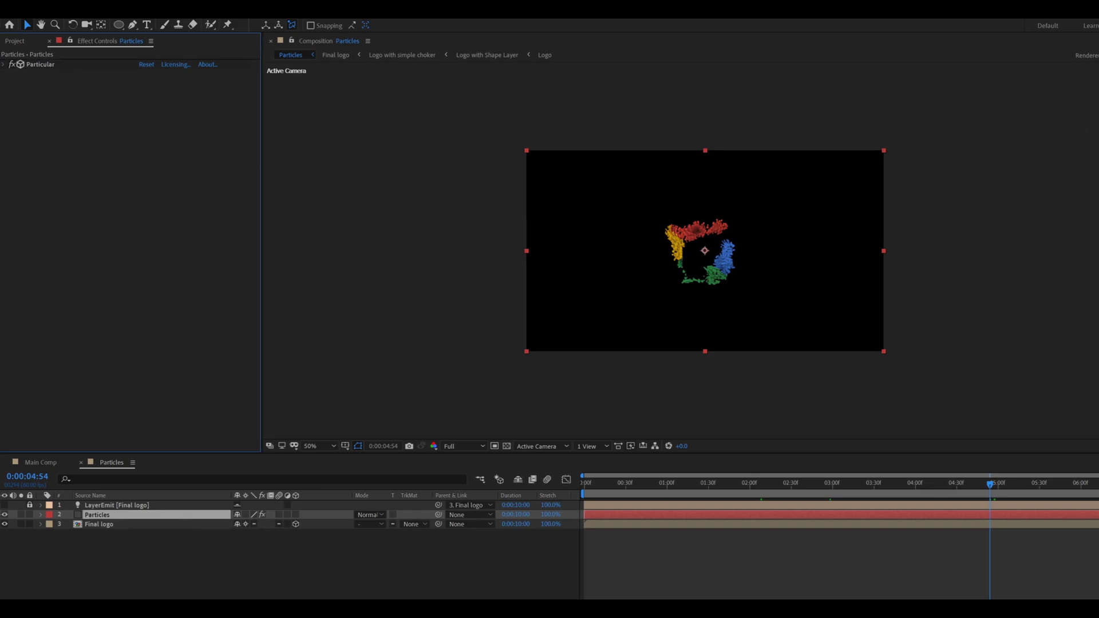
{"action": "type", "text": "cc vec"}
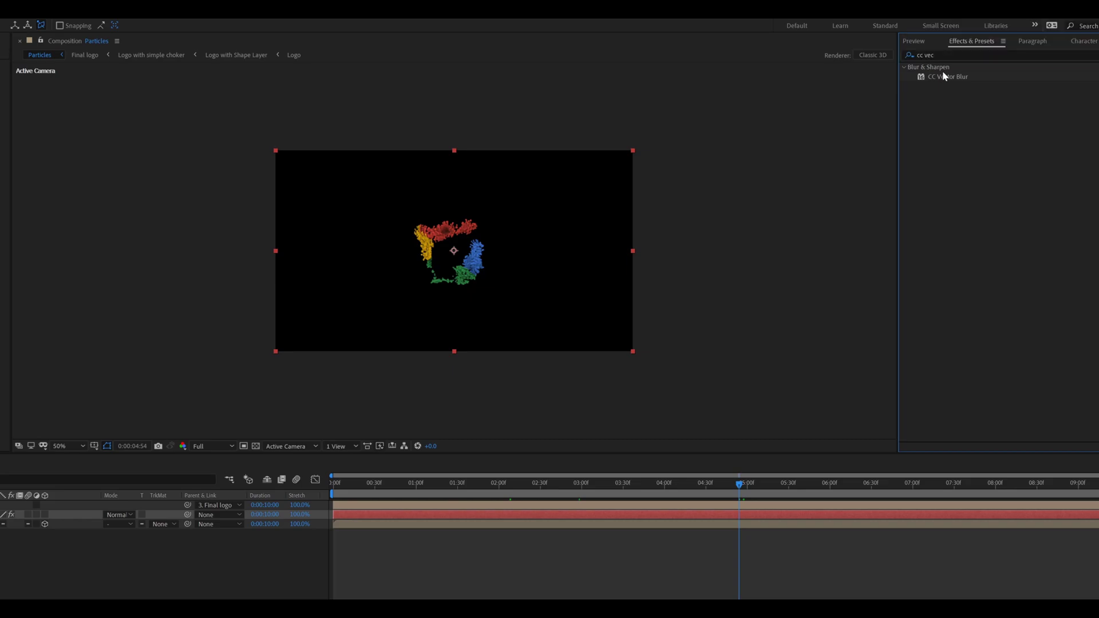
{"action": "left_click_drag", "start_coordinate": [941, 75], "coordinate": [53, 243]}
{"action": "left_click_drag", "start_coordinate": [294, 242], "coordinate": [203, 235]}
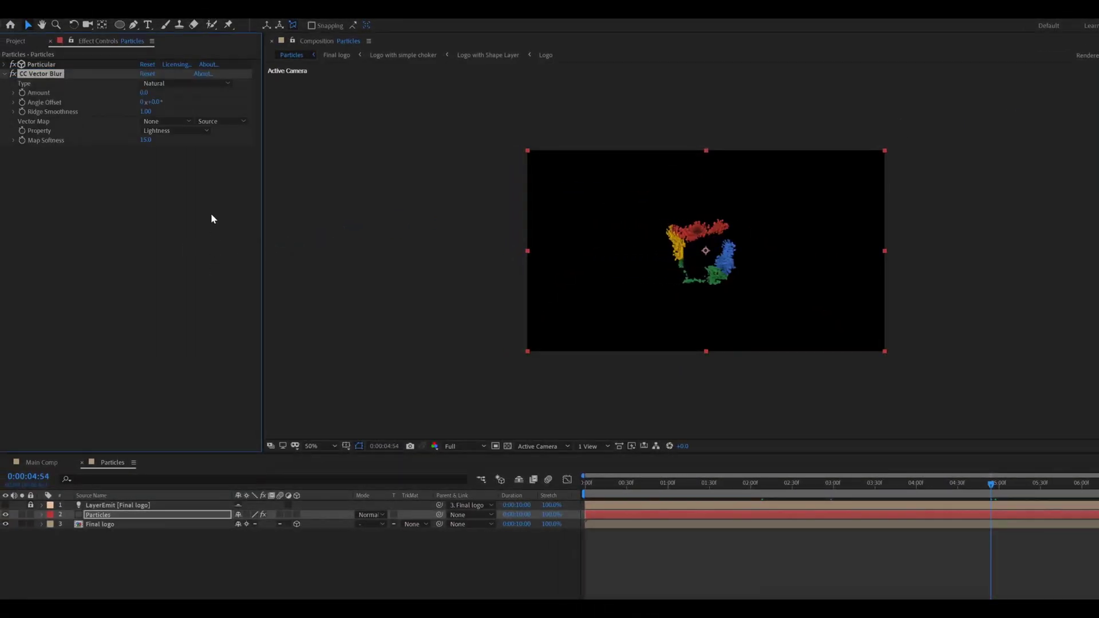
- Set CC Vector Blur's Type to Perpendicular and its Amount to 5
{"action": "left_click", "coordinate": [163, 84]}
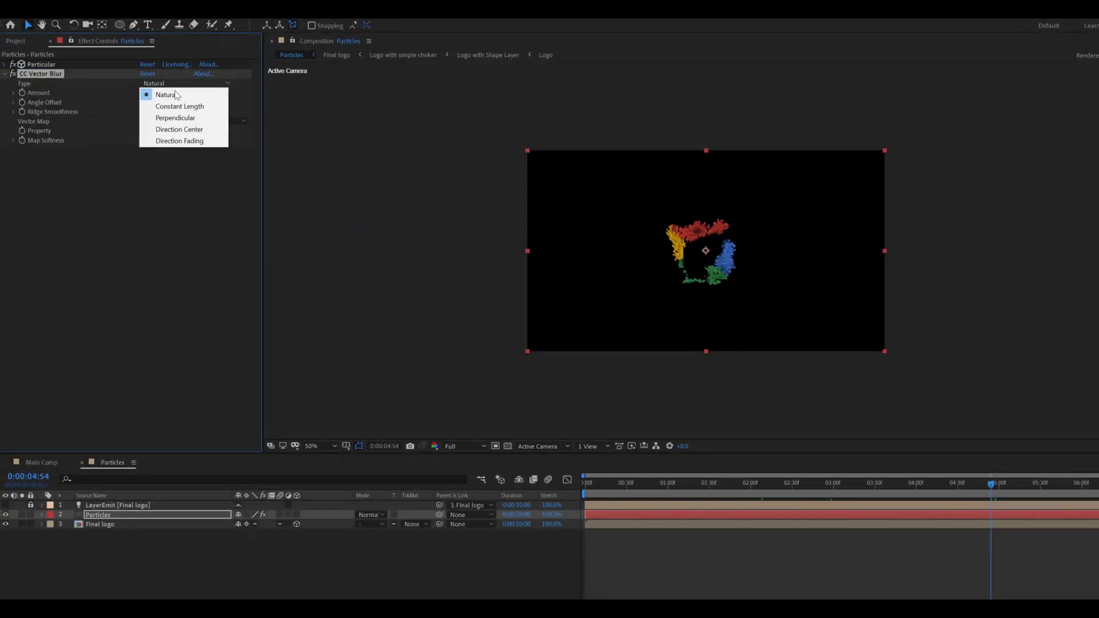
{"action": "left_click", "coordinate": [175, 118]}
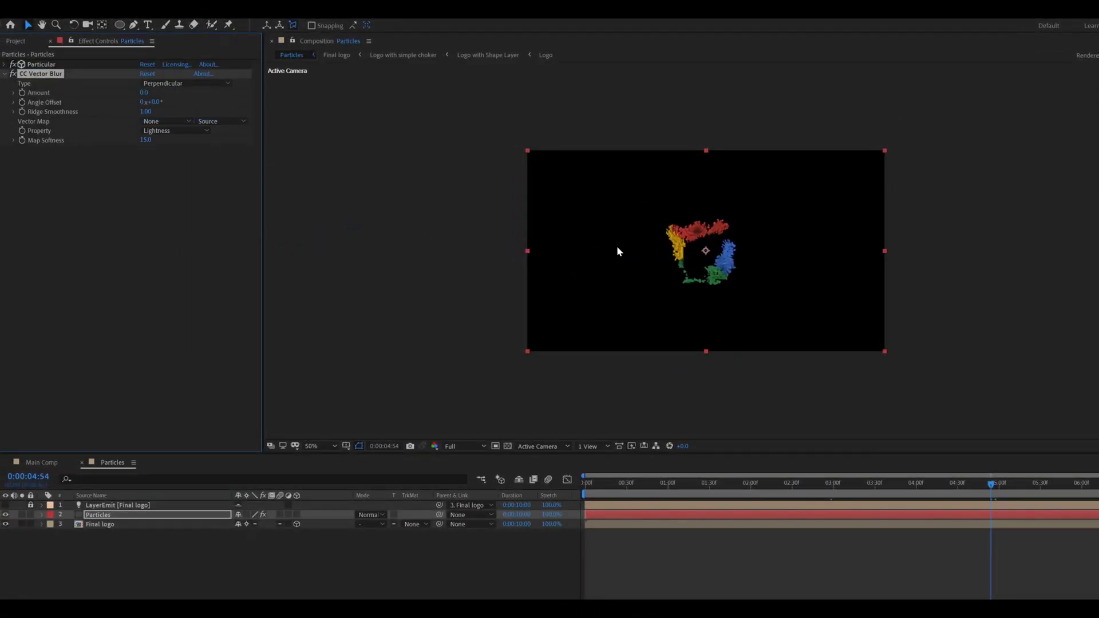
{"action": "scroll", "coordinate": [714, 262], "scroll_direction": "up", "scroll_amount": 4}
{"action": "scroll", "coordinate": [715, 260], "scroll_direction": "down", "scroll_amount": 1}
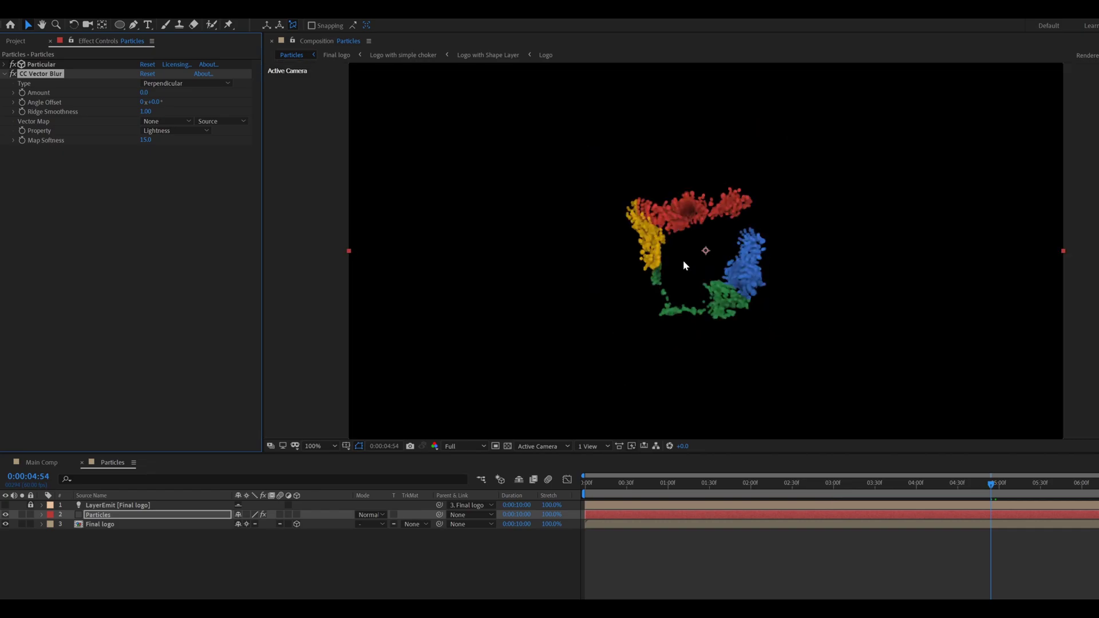
{"action": "left_click", "coordinate": [145, 93]}
{"action": "type", "text": "5"}
{"action": "key", "text": "Return"}
{"action": "key", "text": "period"}
{"action": "left_click", "coordinate": [148, 140]}
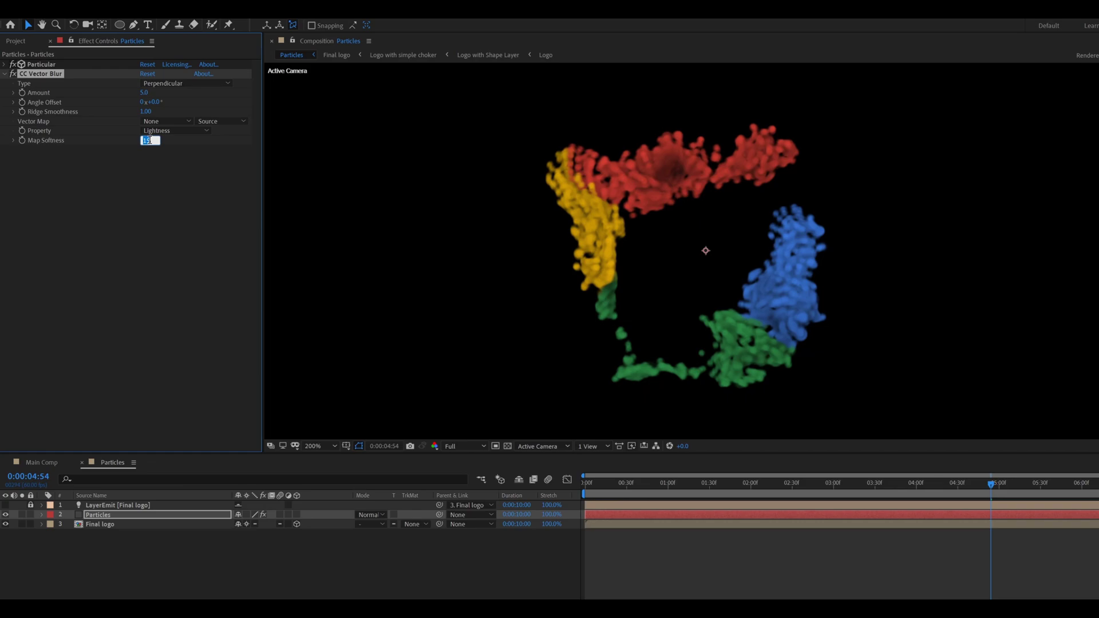
{"action": "key", "text": "comma"}
- Collapse CC Vector Blur and apply the Sharpen effect to the Particles layer
{"action": "left_click", "coordinate": [5, 74]}
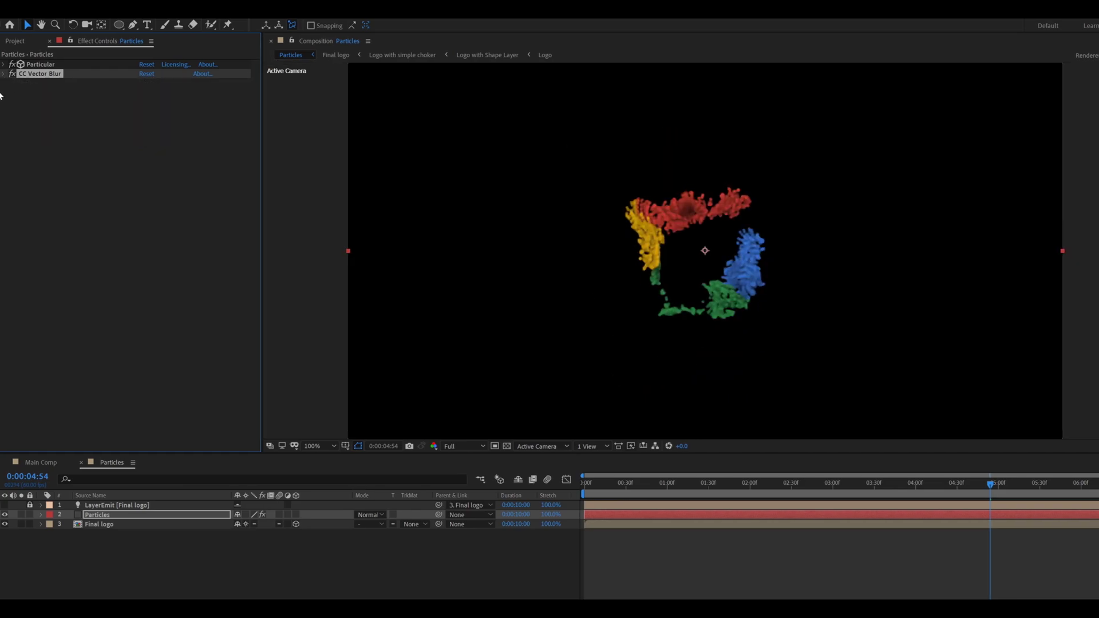
{"action": "key", "text": "ctrl+f"}
{"action": "type", "text": "sha"}
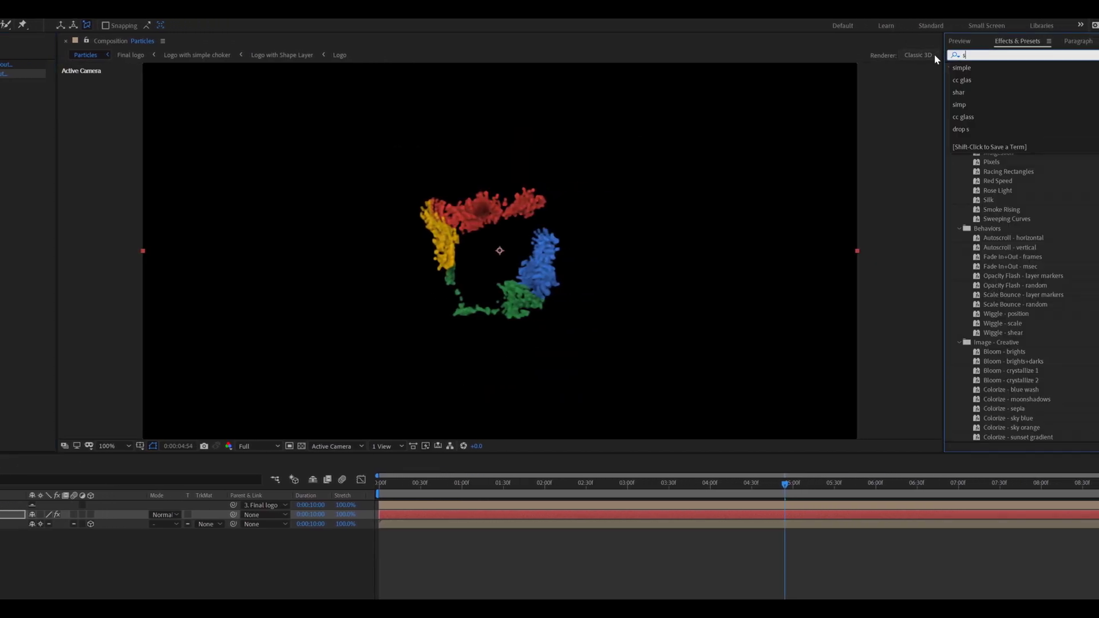
{"action": "type", "text": "rp"}
{"action": "left_click", "coordinate": [994, 86]}
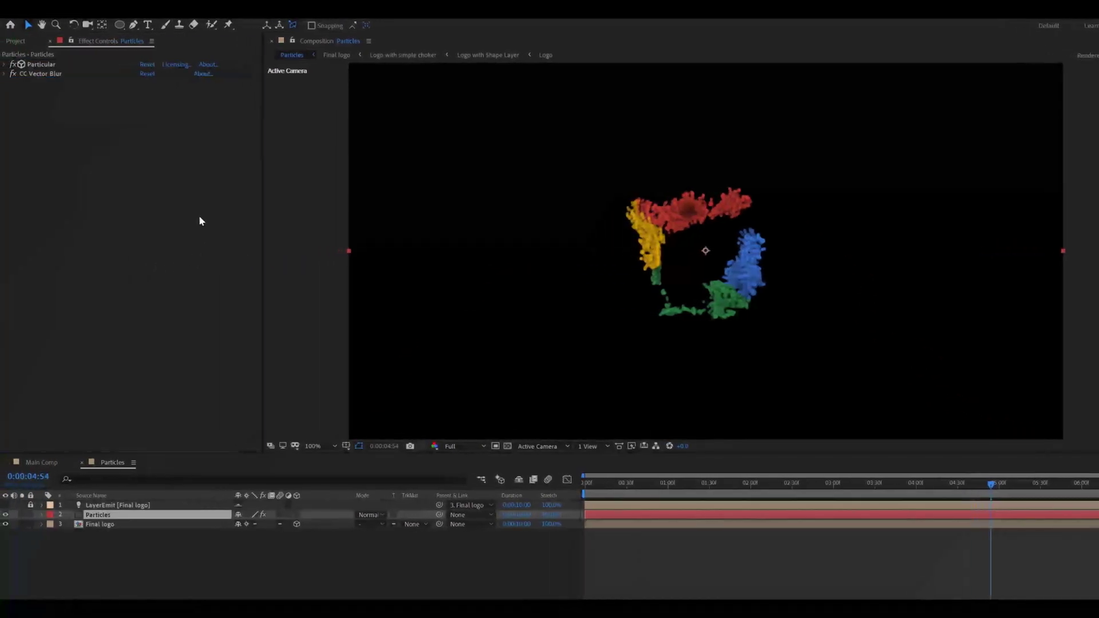
{"action": "left_click_drag", "start_coordinate": [200, 221], "coordinate": [200, 221]}
- Set the Sharpen Amount on the Particles layer to 150
{"action": "left_click", "coordinate": [144, 92]}
{"action": "scroll", "coordinate": [559, 256], "scroll_direction": "up", "scroll_amount": 2}
{"action": "type", "text": "150"}
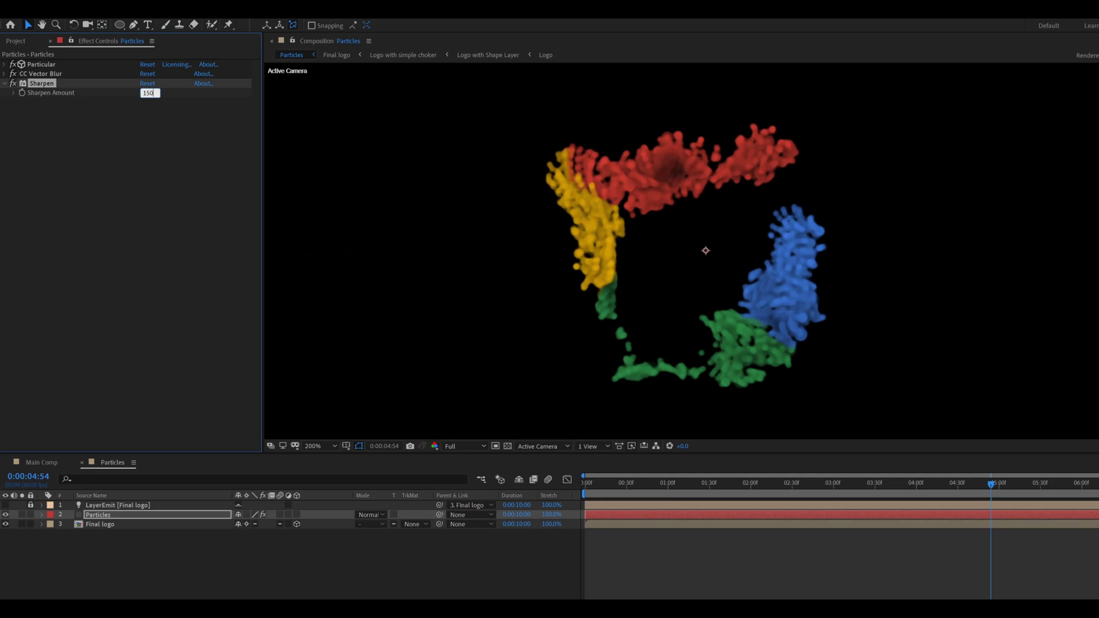
{"action": "key", "text": "Return"}
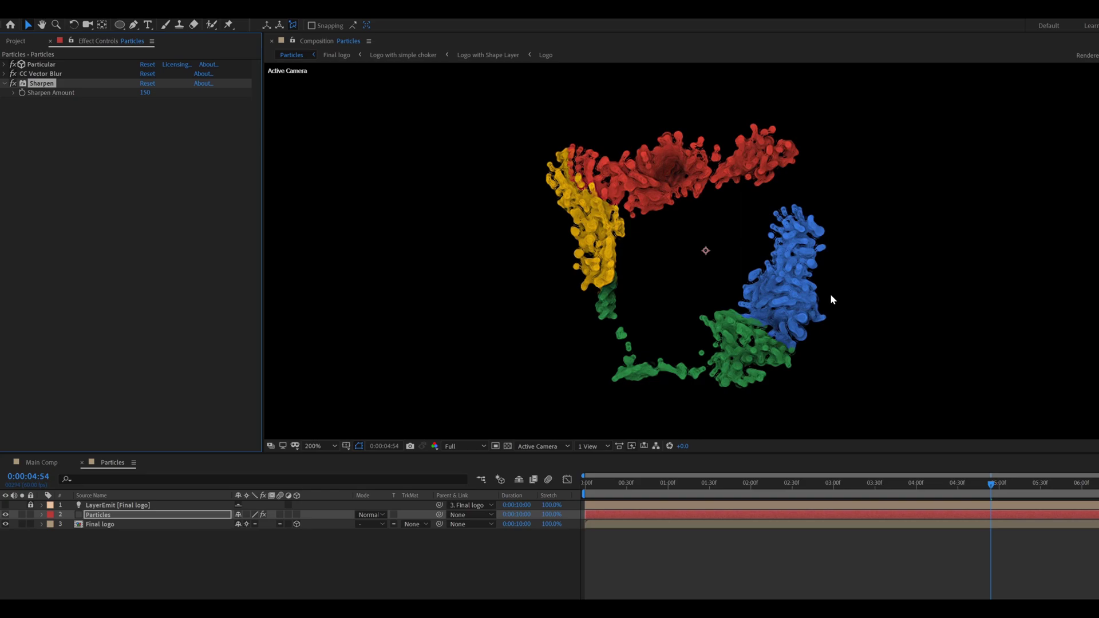
{"action": "key", "text": "comma"}
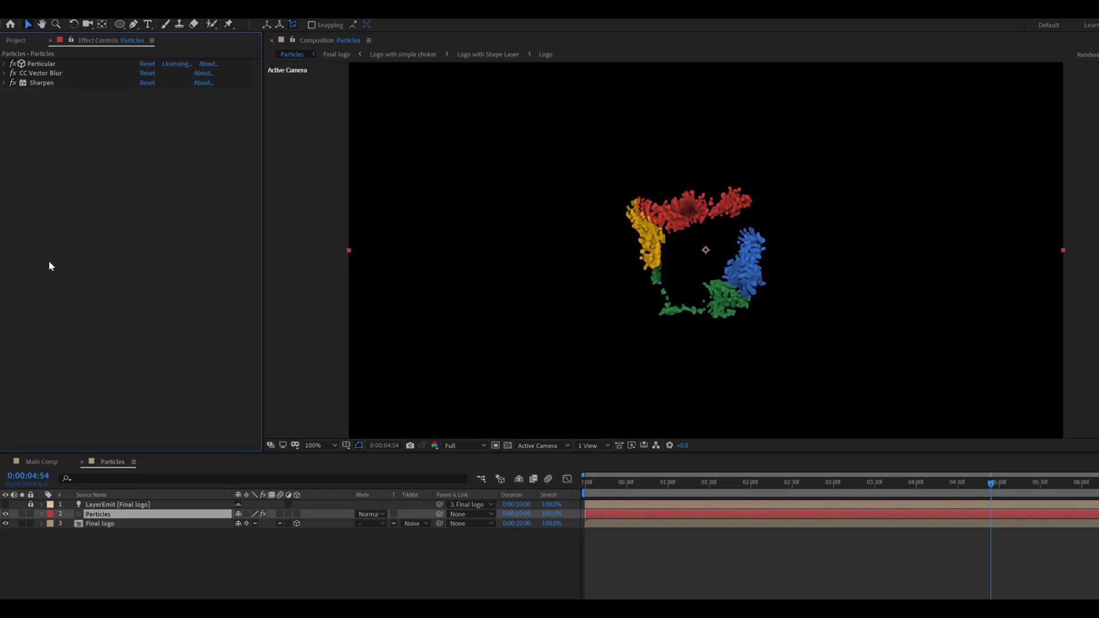
- Create a new solid named Dust Particle in the Particles composition
{"action": "right_click", "coordinate": [110, 585]}
{"action": "mouse_move", "coordinate": [142, 421]}
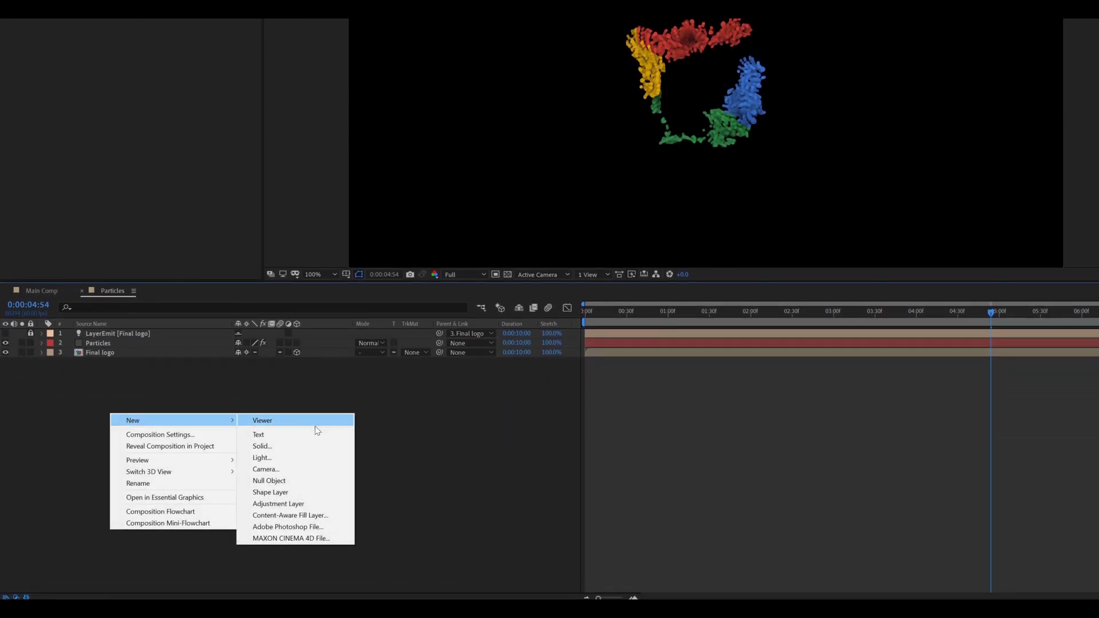
{"action": "left_click", "coordinate": [276, 446]}
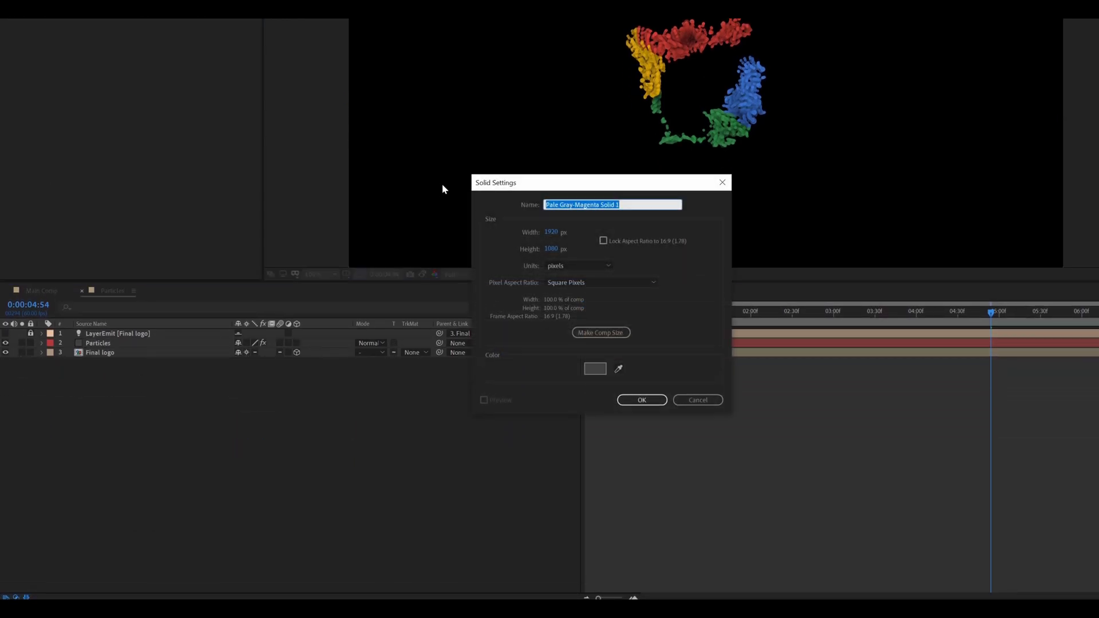
{"action": "type", "text": "Dust Particle"}
{"action": "key", "text": "Return"}
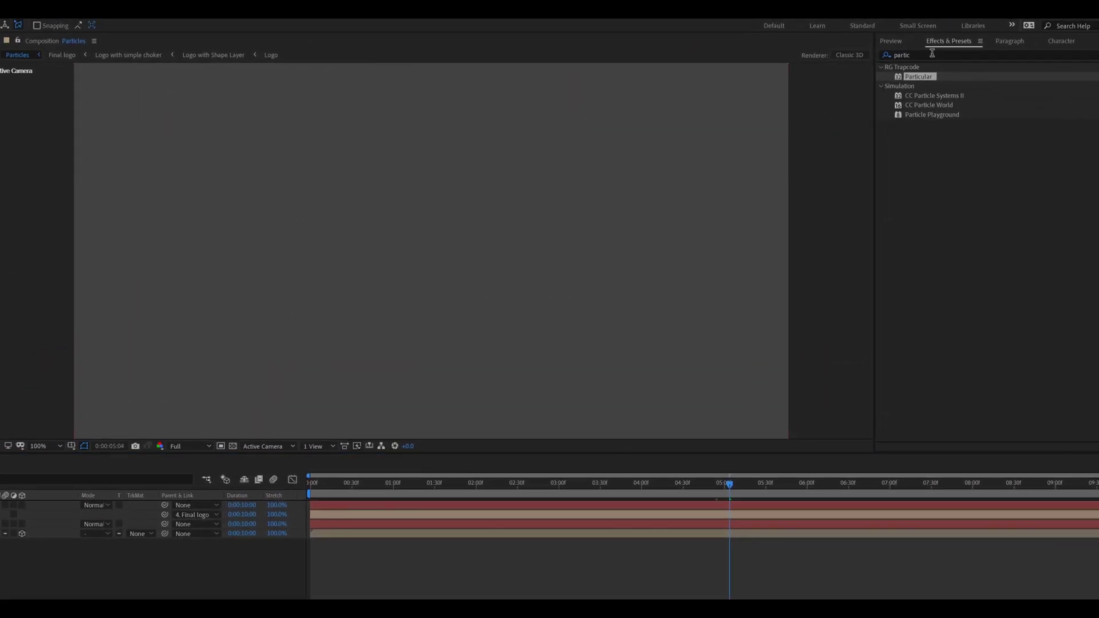
- Apply the Trapcode Particular effect to the Dust Particle layer
{"action": "left_click", "coordinate": [932, 53]}
{"action": "key", "text": "BackSpace"}
{"action": "key", "text": "BackSpace"}
{"action": "key", "text": "BackSpace"}
{"action": "left_click_drag", "start_coordinate": [919, 143], "coordinate": [513, 257]}
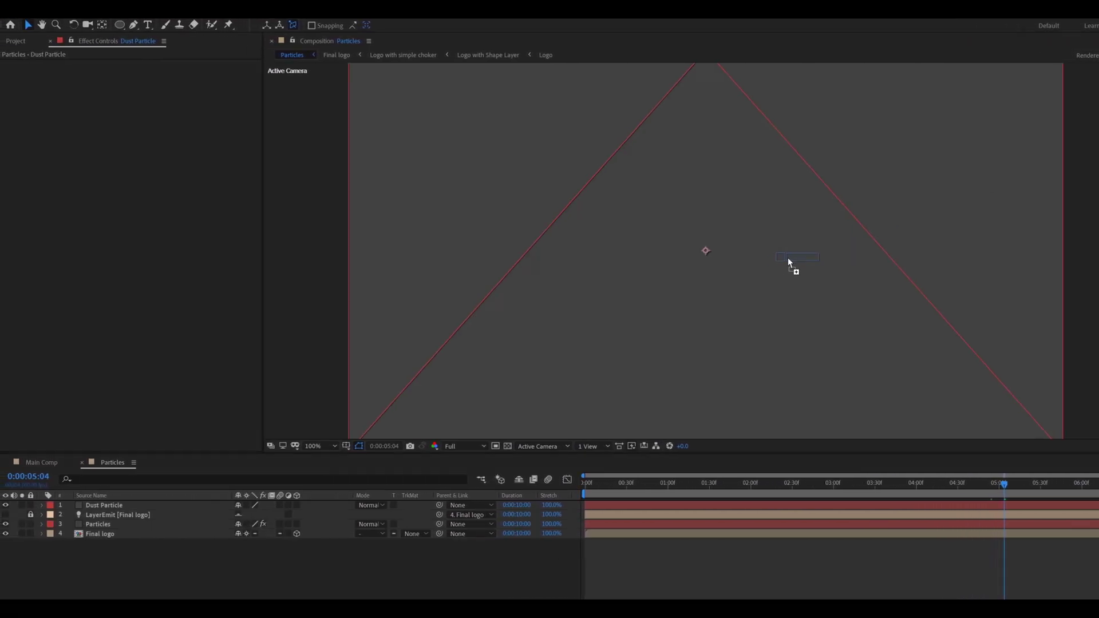
{"action": "left_click_drag", "start_coordinate": [788, 257], "coordinate": [777, 269]}
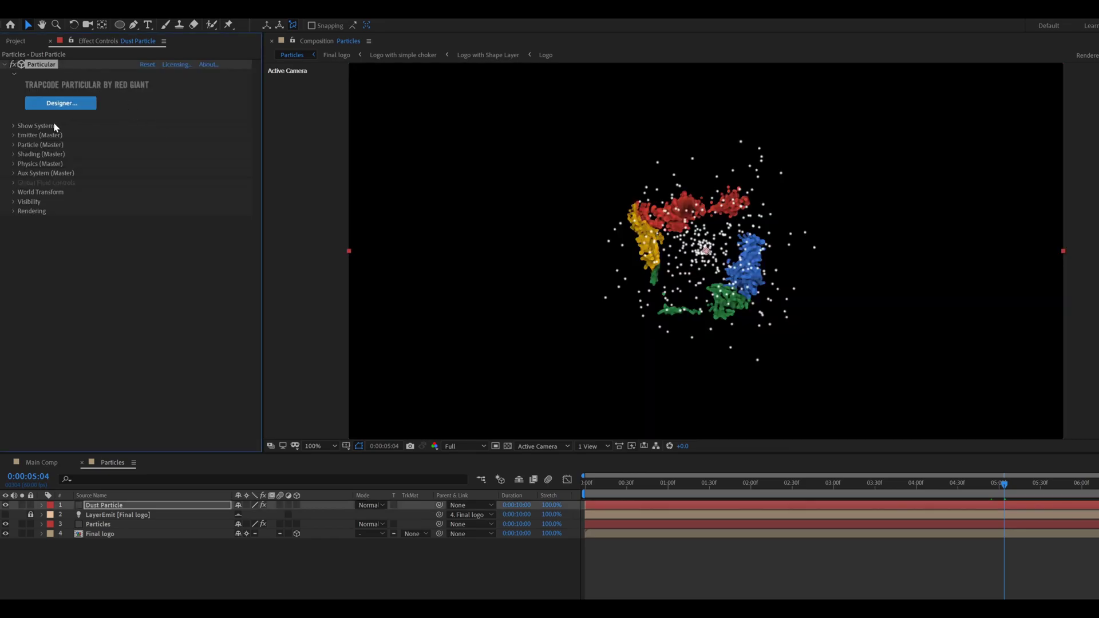
- Set the Dust Particle emitter to 300000 particles per second and its Emitter Type to Layer
{"action": "left_click", "coordinate": [14, 135]}
{"action": "left_click", "coordinate": [147, 154]}
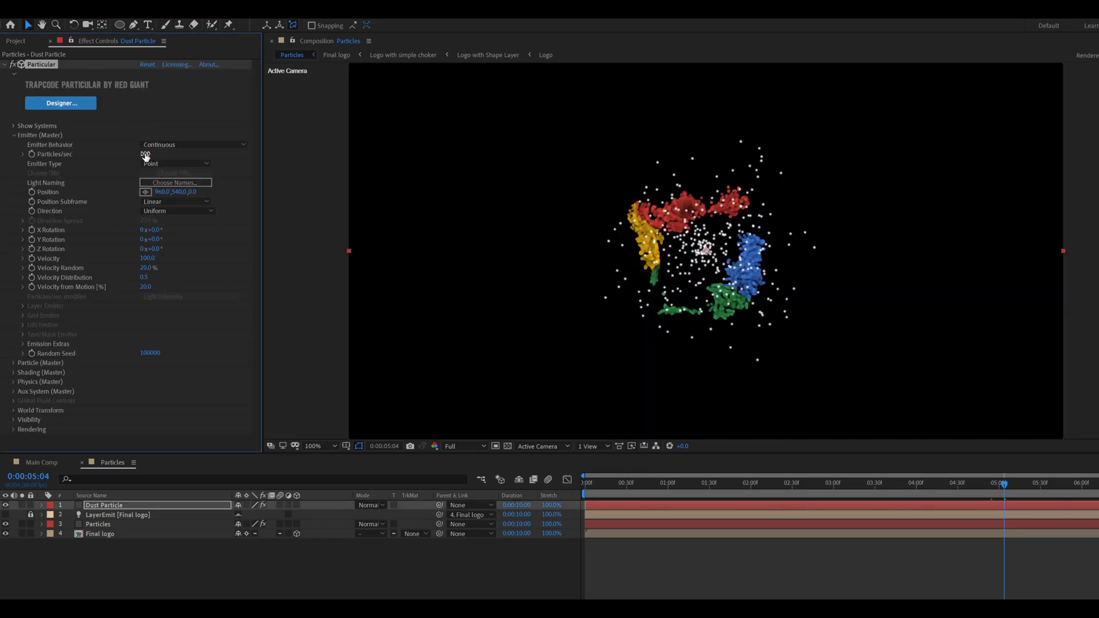
{"action": "type", "text": "300000"}
{"action": "key", "text": "Return"}
{"action": "left_click", "coordinate": [192, 164]}
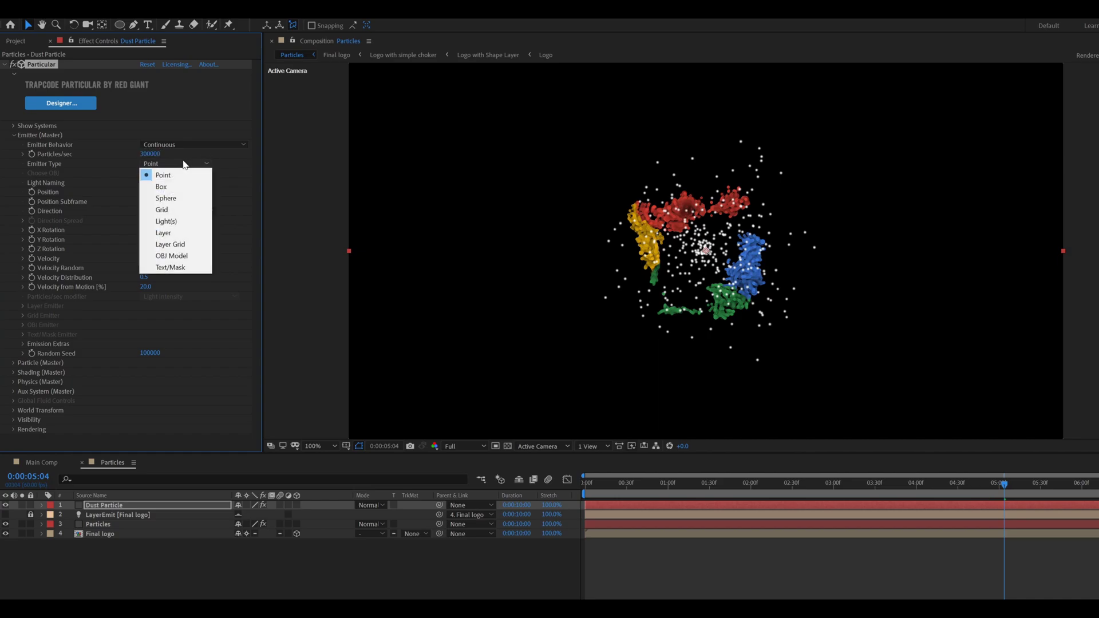
{"action": "left_click", "coordinate": [176, 232]}
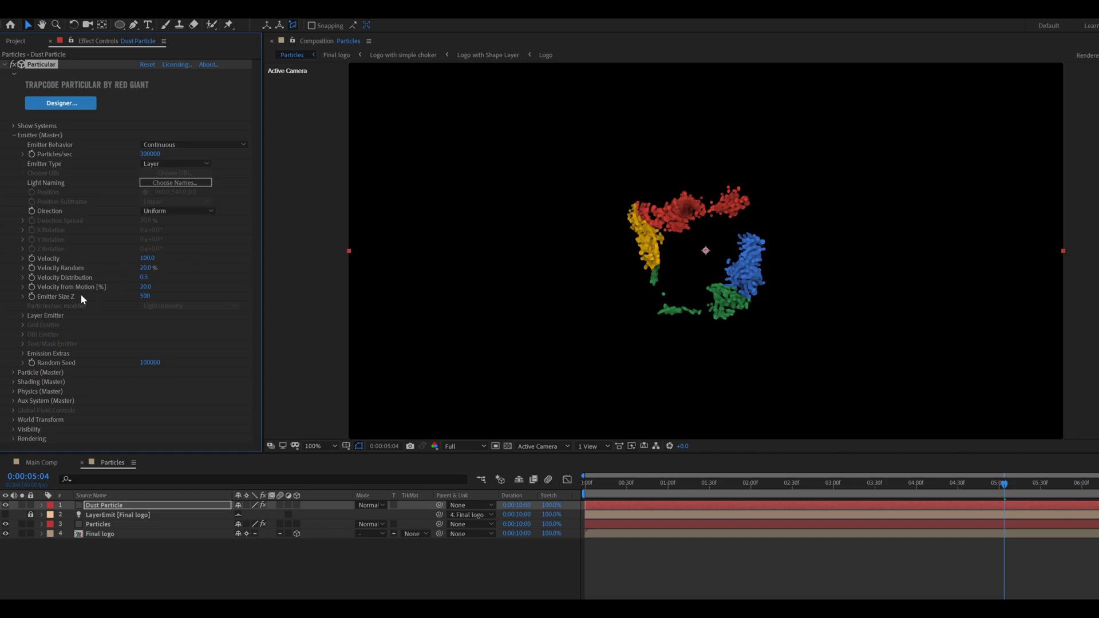
- Set the emitter's Velocity and Velocity Random to 0 and its Emitter Size Z to 50
{"action": "left_click", "coordinate": [147, 259]}
{"action": "type", "text": "0"}
{"action": "key", "text": "Return"}
{"action": "left_click", "coordinate": [146, 267]}
{"action": "type", "text": "0"}
{"action": "key", "text": "Return"}
{"action": "left_click", "coordinate": [147, 296]}
{"action": "type", "text": "50"}
{"action": "key", "text": "Return"}
- Set the Layer Emitter to Final logo with Particle Birth Time sampling and RGB - XYZ Velocity + Col usage, and collapse the Emitter settings
{"action": "left_click", "coordinate": [23, 315]}
{"action": "left_click", "coordinate": [166, 325]}
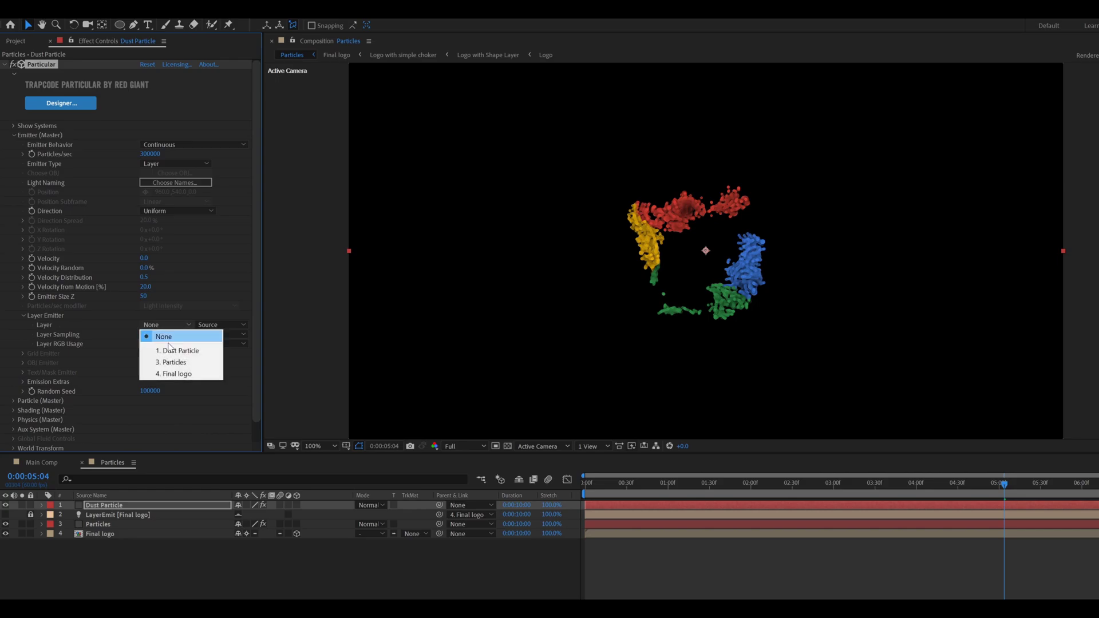
{"action": "left_click", "coordinate": [167, 372]}
{"action": "left_click", "coordinate": [166, 334]}
{"action": "left_click", "coordinate": [169, 358]}
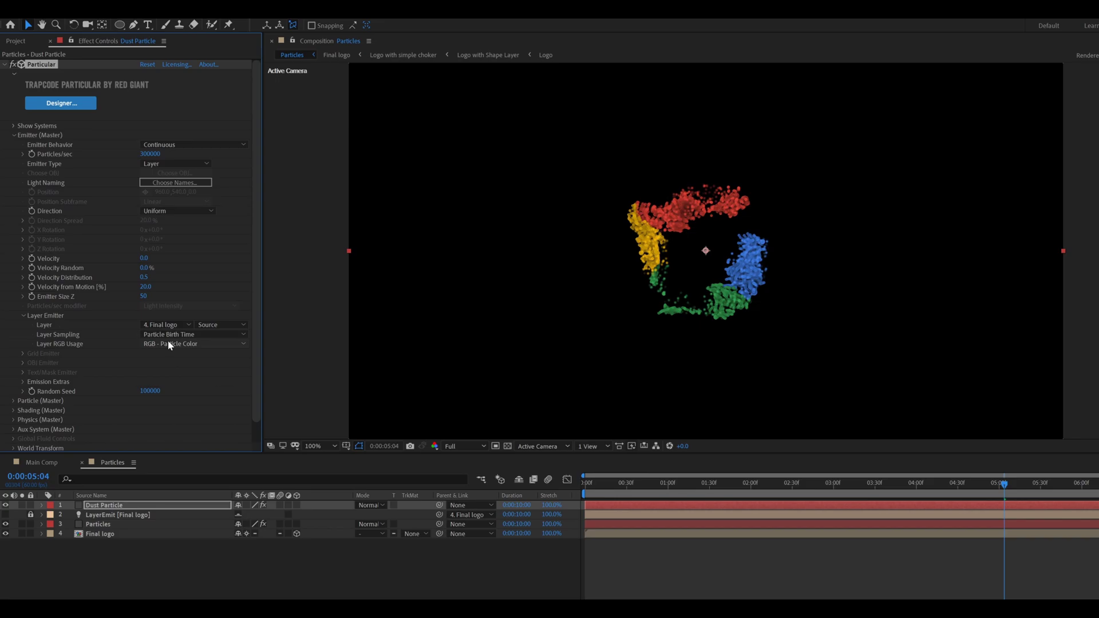
{"action": "left_click", "coordinate": [170, 345]}
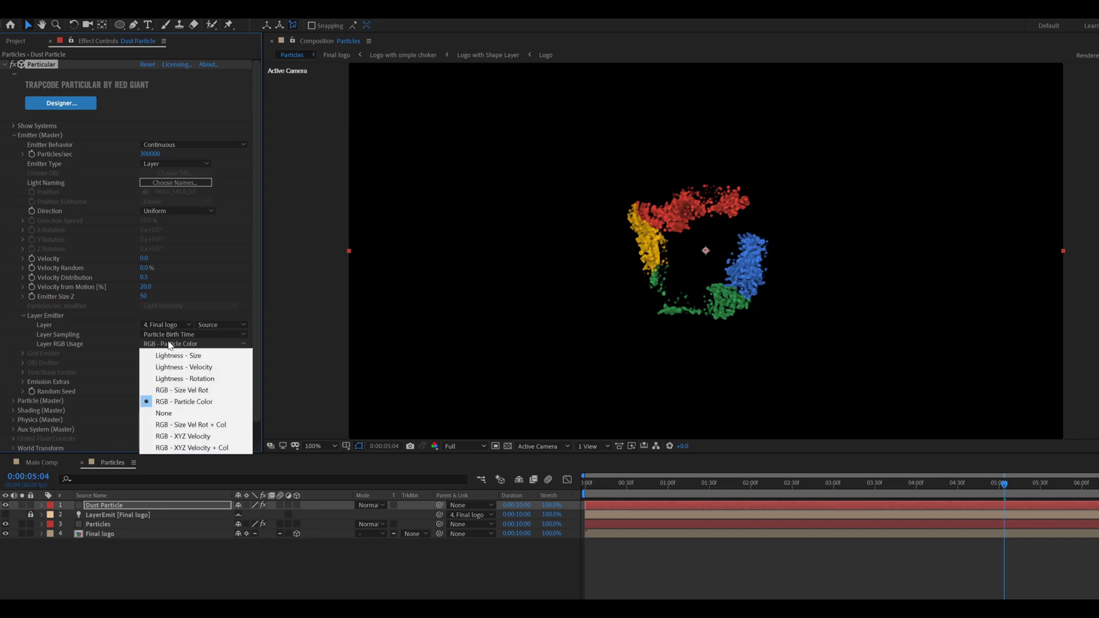
{"action": "left_click", "coordinate": [171, 448]}
{"action": "left_click", "coordinate": [24, 316]}
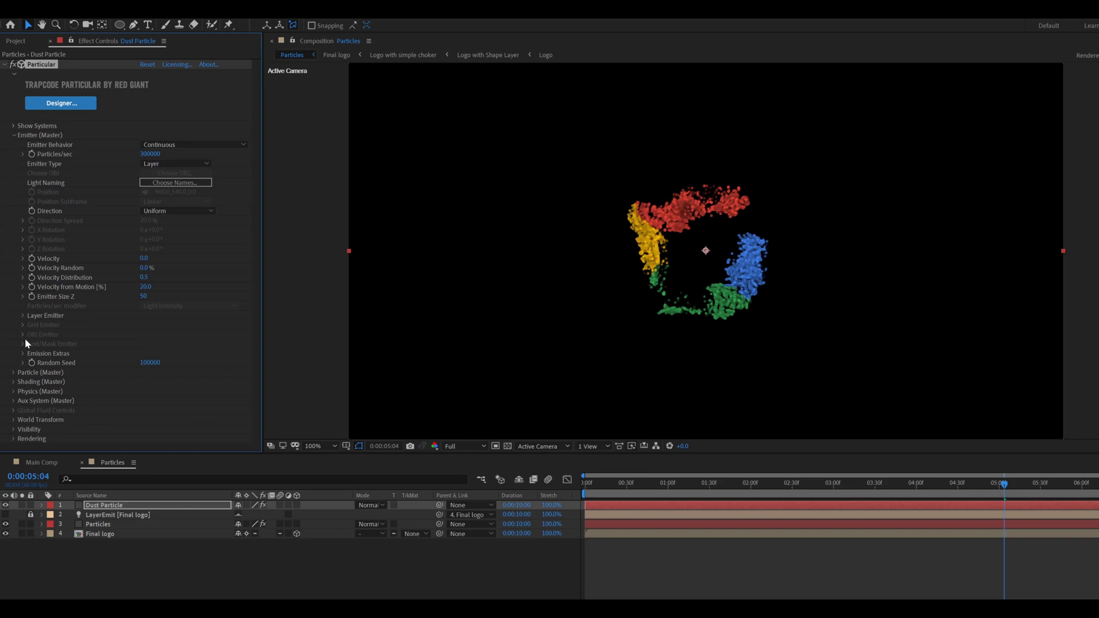
{"action": "left_click", "coordinate": [14, 135]}
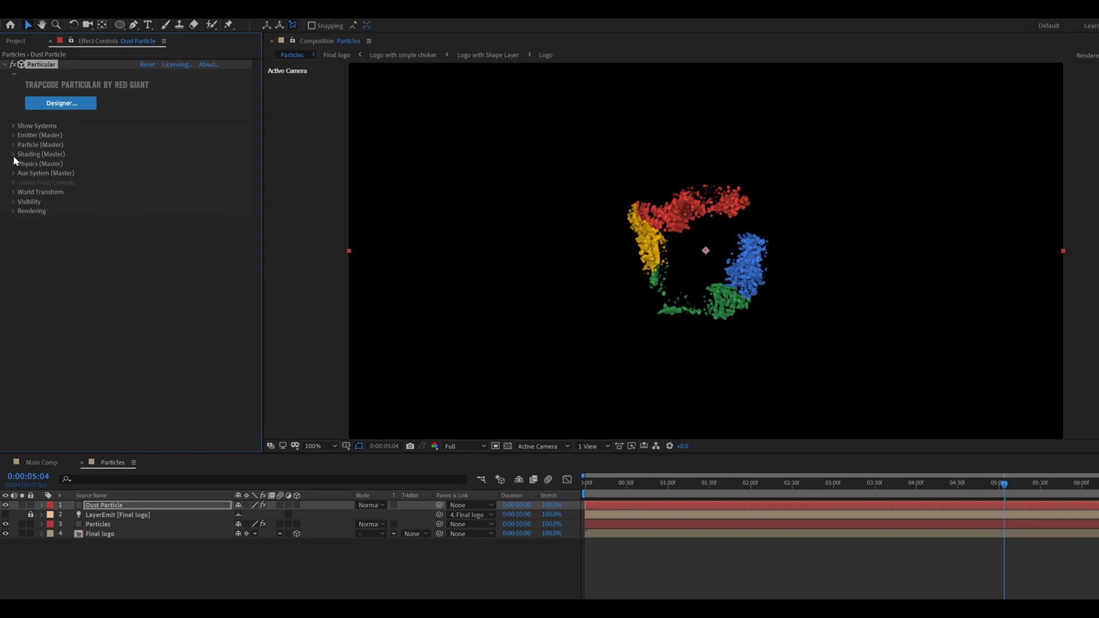
- Set the dust particles' Life to 1 second and Life Random to 100%
{"action": "left_click", "coordinate": [13, 145]}
{"action": "left_click", "coordinate": [141, 155]}
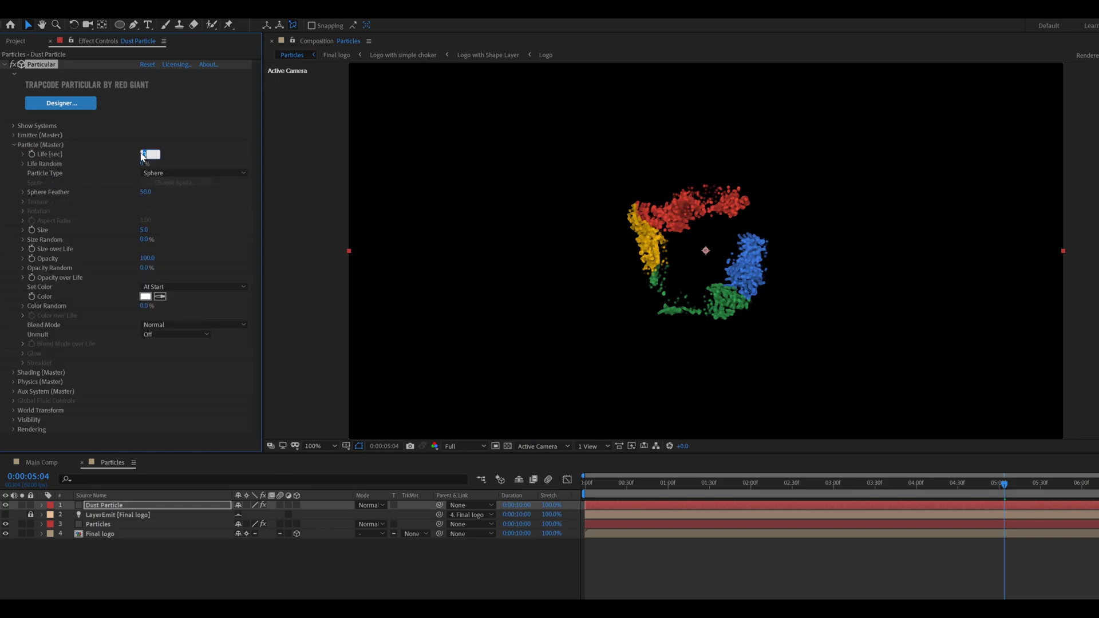
{"action": "type", "text": "1"}
{"action": "key", "text": "Return"}
{"action": "left_click", "coordinate": [143, 162]}
{"action": "type", "text": "10"}
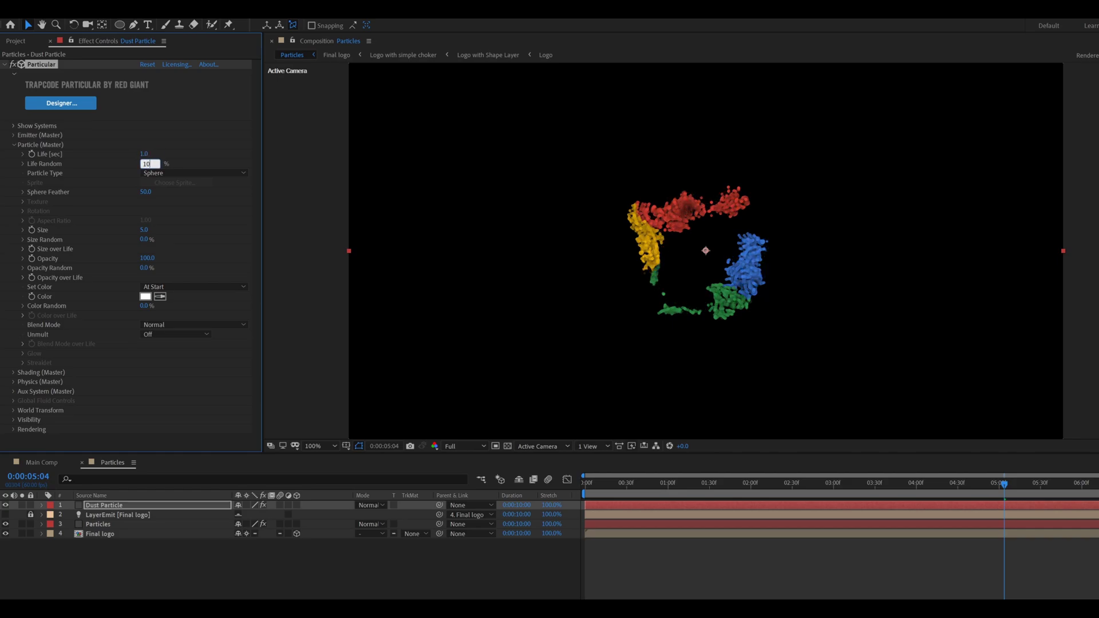
{"action": "key", "text": "Return"}
- Set the dust particles' Sphere Feather to 0 and Size to 4
{"action": "left_click", "coordinate": [146, 192]}
{"action": "type", "text": "0"}
{"action": "left_click", "coordinate": [145, 230]}
{"action": "type", "text": "4"}
{"action": "key", "text": "Return"}
- Turn on Shadowlet for Main and Shadowlet for Aux in the Dust Particle shading settings
{"action": "left_click", "coordinate": [14, 372]}
{"action": "scroll", "coordinate": [29, 368], "scroll_direction": "down", "scroll_amount": 1}
{"action": "left_click", "coordinate": [170, 428]}
{"action": "left_click", "coordinate": [160, 450]}
{"action": "left_click", "coordinate": [168, 437]}
{"action": "left_click", "coordinate": [160, 460]}
{"action": "scroll", "coordinate": [126, 383], "scroll_direction": "down", "scroll_amount": 3}
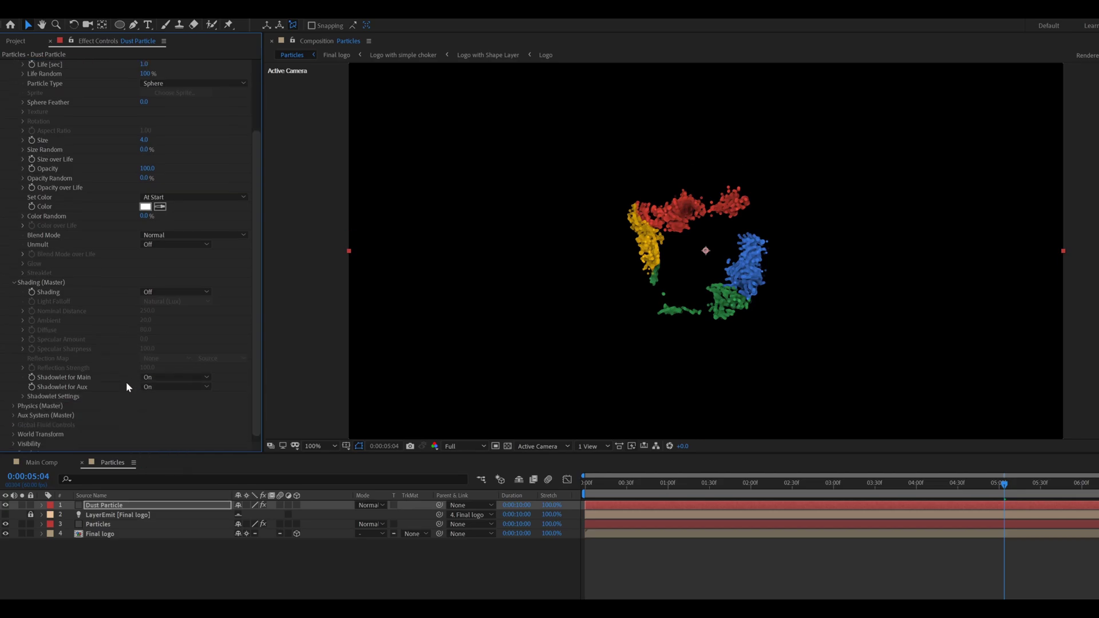
- Set Affect Position to 1000 in the Turbulence Field of the Dust Particle's Air physics
{"action": "left_click", "coordinate": [13, 400]}
{"action": "scroll", "coordinate": [23, 395], "scroll_direction": "down", "scroll_amount": 3}
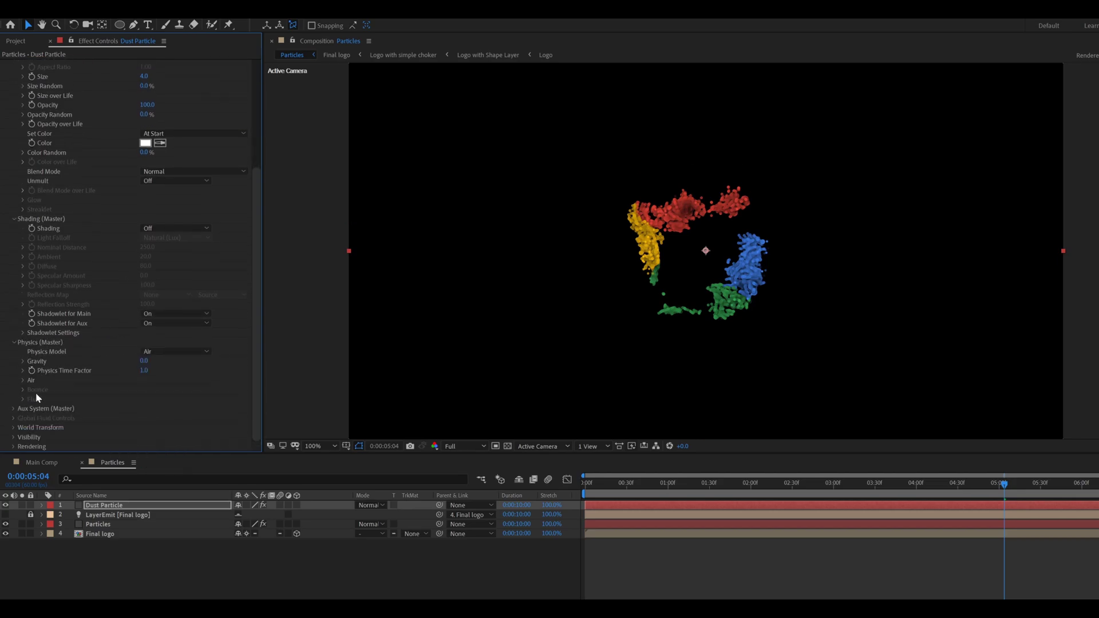
{"action": "left_click", "coordinate": [23, 380]}
{"action": "scroll", "coordinate": [71, 374], "scroll_direction": "down", "scroll_amount": 6}
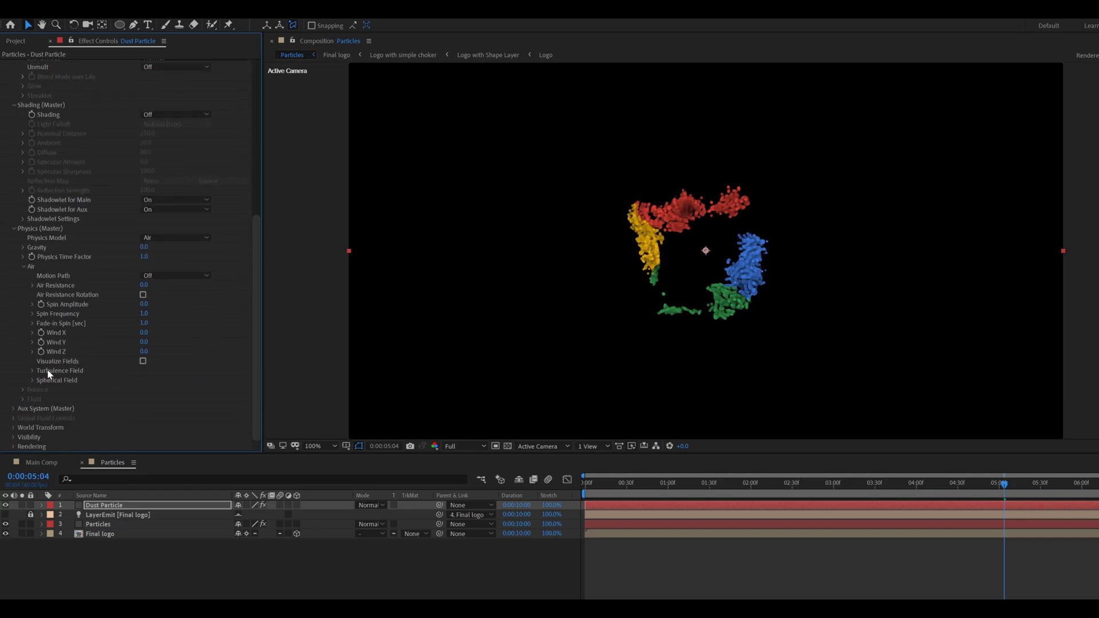
{"action": "left_click", "coordinate": [33, 371]}
{"action": "scroll", "coordinate": [88, 380], "scroll_direction": "down", "scroll_amount": 4}
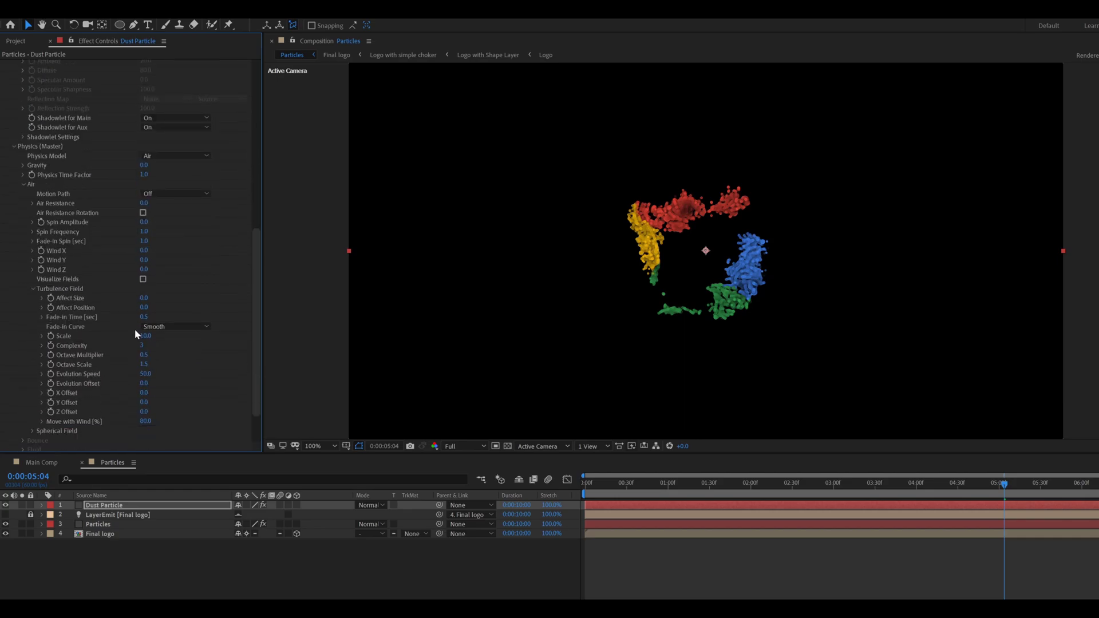
{"action": "left_click", "coordinate": [144, 307]}
{"action": "type", "text": "1000"}
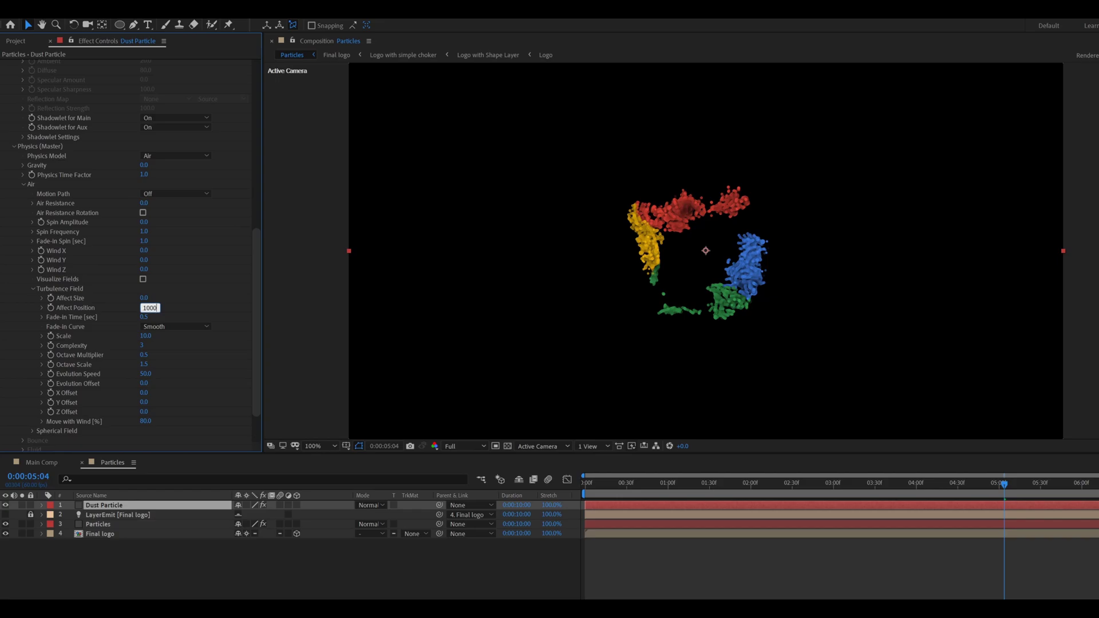
{"action": "key", "text": "Return"}
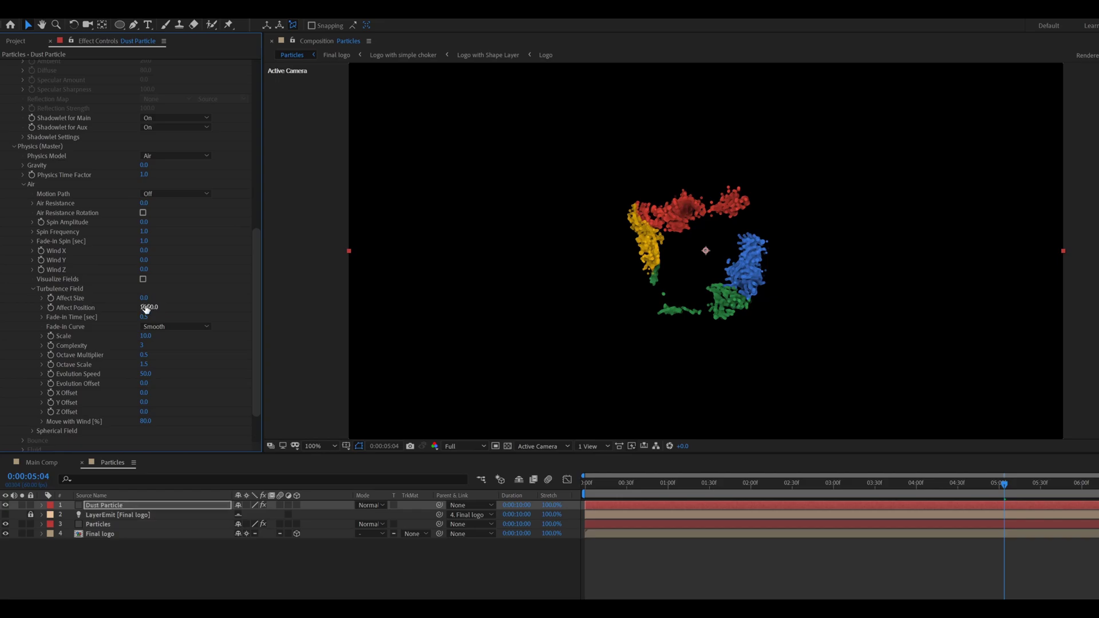
- Collapse the Particle, Shading and Physics settings of the Dust Particle's Particular effect
{"action": "scroll", "coordinate": [79, 276], "scroll_direction": "up", "scroll_amount": 10}
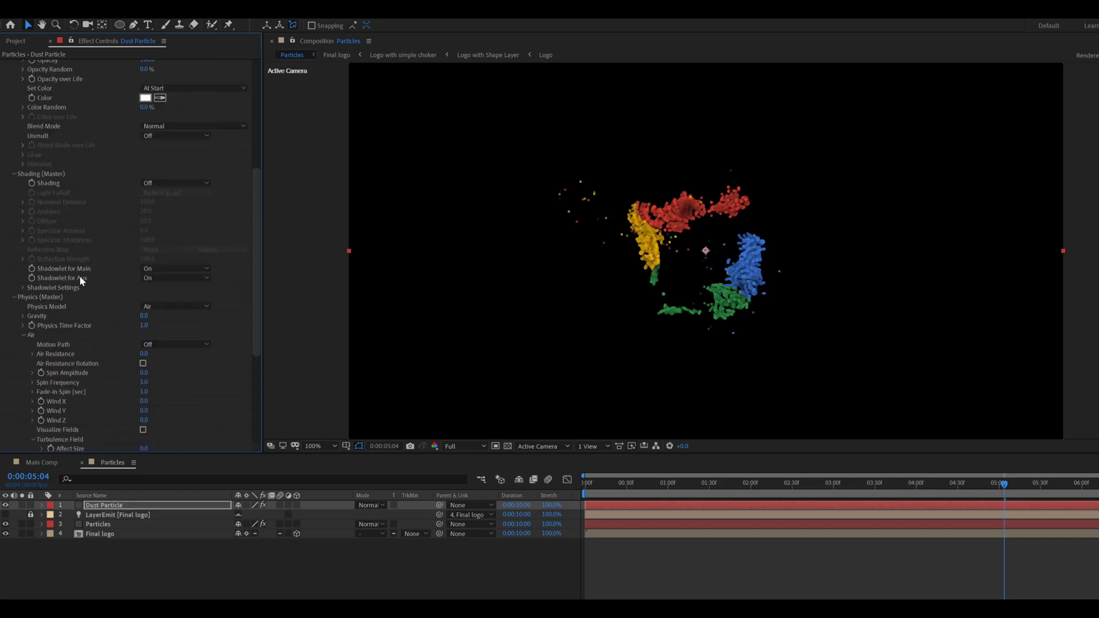
{"action": "left_click", "coordinate": [13, 145]}
{"action": "left_click", "coordinate": [13, 154]}
{"action": "left_click", "coordinate": [13, 164]}
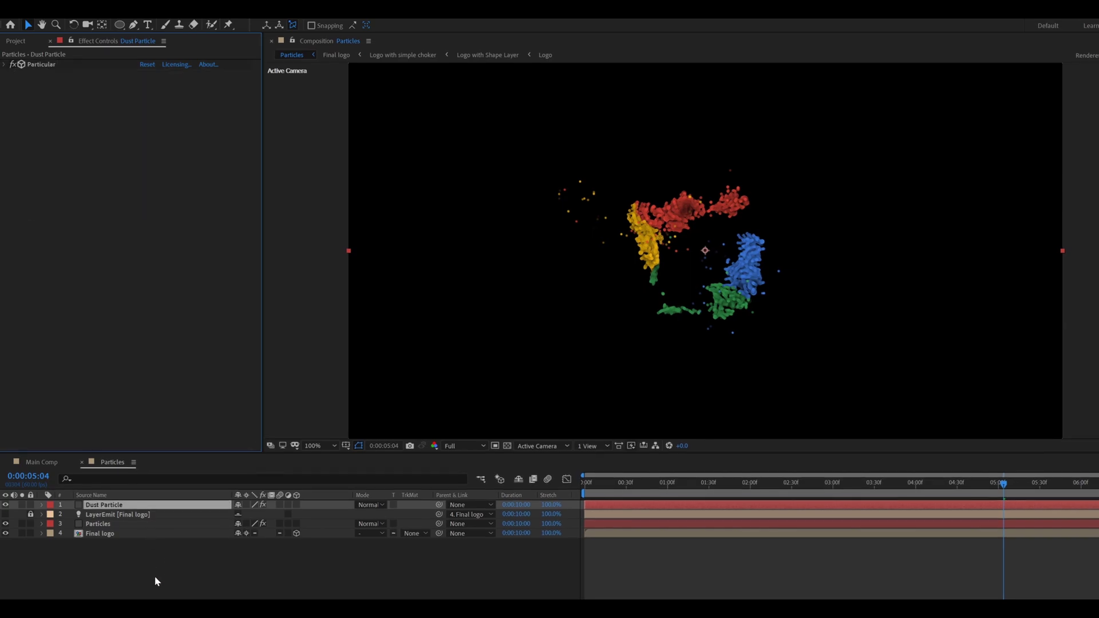
- Create a new adjustment layer at the top of the Particles composition
{"action": "right_click", "coordinate": [102, 597]}
{"action": "mouse_move", "coordinate": [115, 604]}
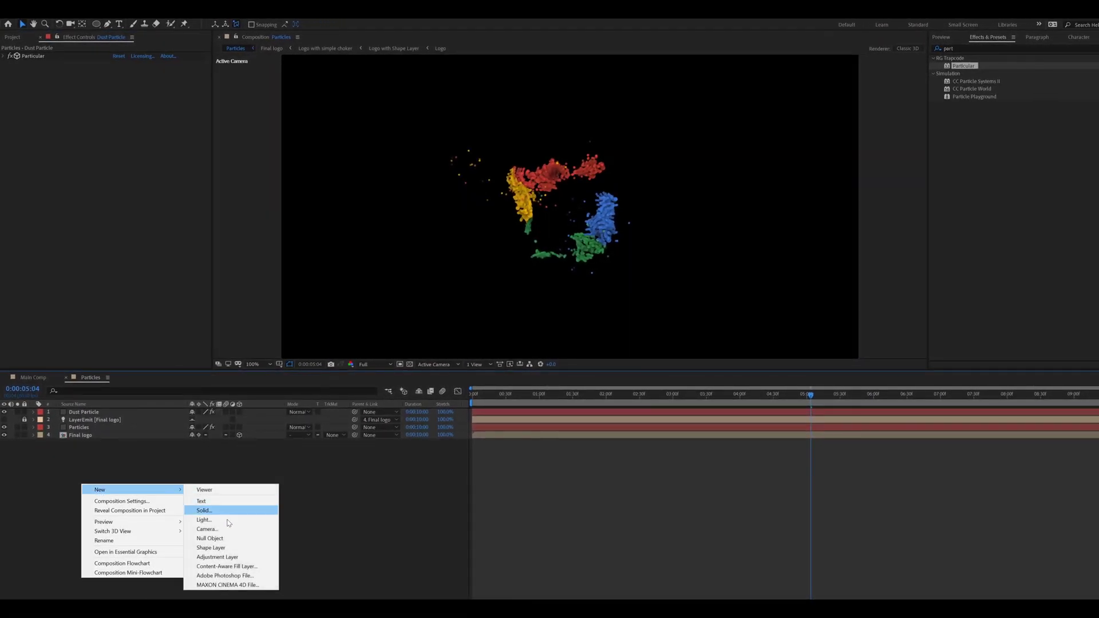
{"action": "left_click", "coordinate": [217, 557]}
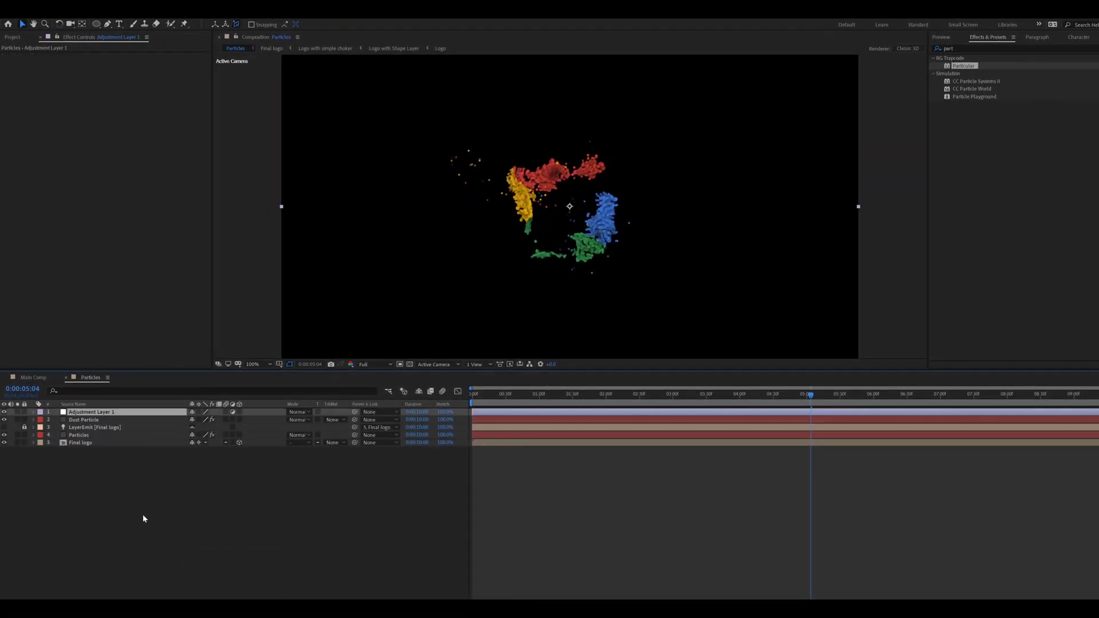
{"action": "left_click", "coordinate": [102, 412]}
- Apply the Curves effect to the adjustment layer and bend its RGB curve into a gentle S-shape for more contrast
{"action": "left_click", "coordinate": [939, 48]}
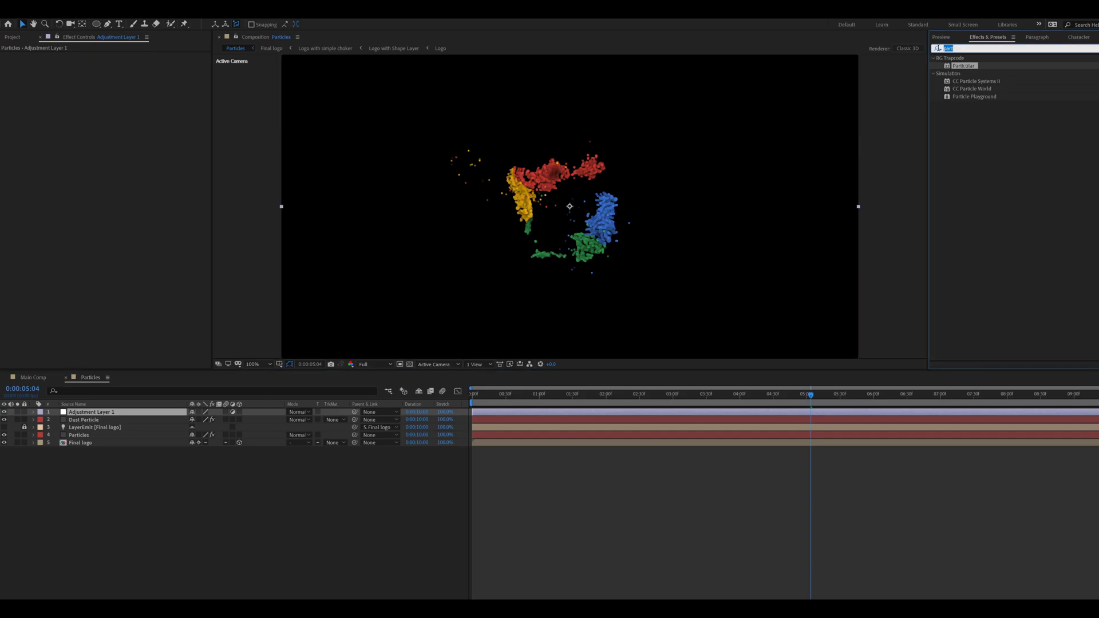
{"action": "type", "text": "cur"}
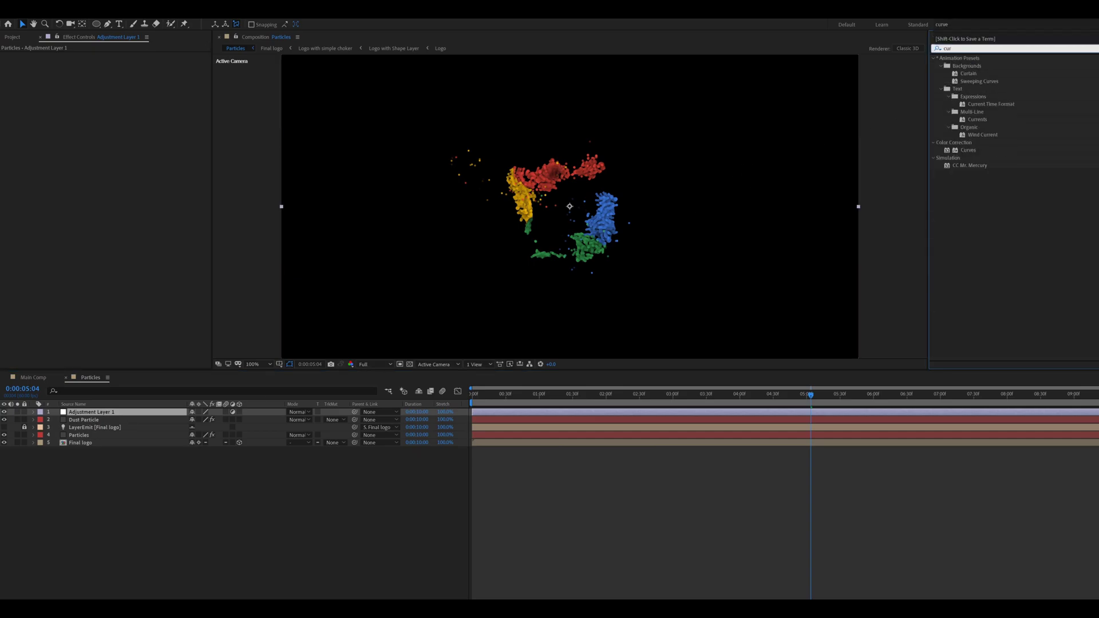
{"action": "type", "text": "ve"}
{"action": "left_click_drag", "start_coordinate": [969, 88], "coordinate": [95, 412]}
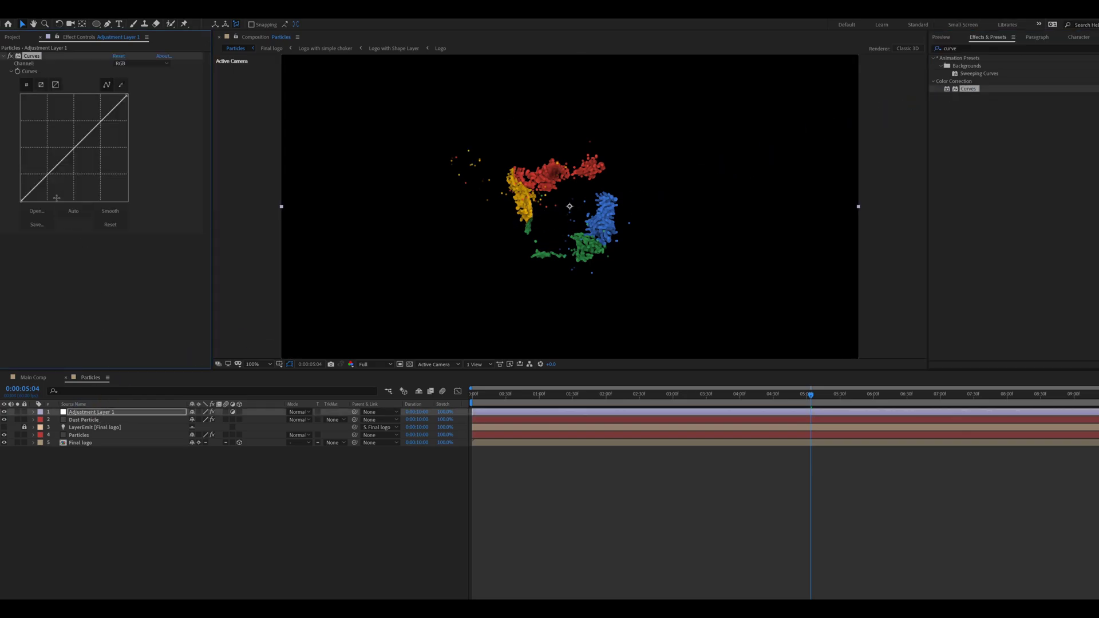
{"action": "left_click_drag", "start_coordinate": [55, 174], "coordinate": [90, 124]}
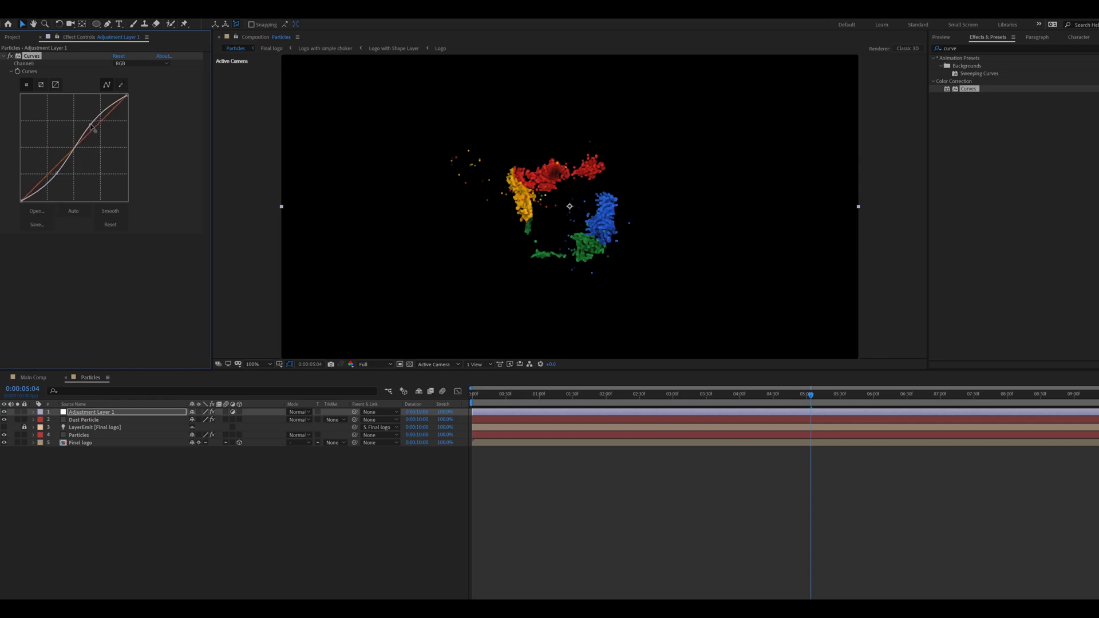
{"action": "left_click", "coordinate": [128, 463]}
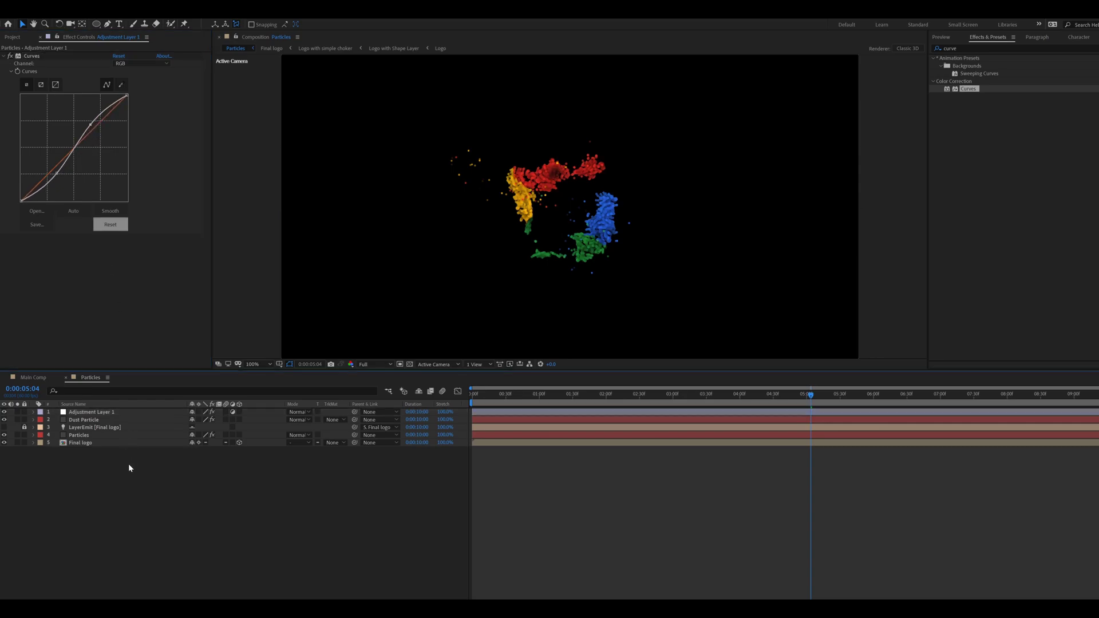
- In Main Comp, add the Particles composition on top and Logo with Shape Layer between it and Final logo
{"action": "left_click", "coordinate": [33, 377]}
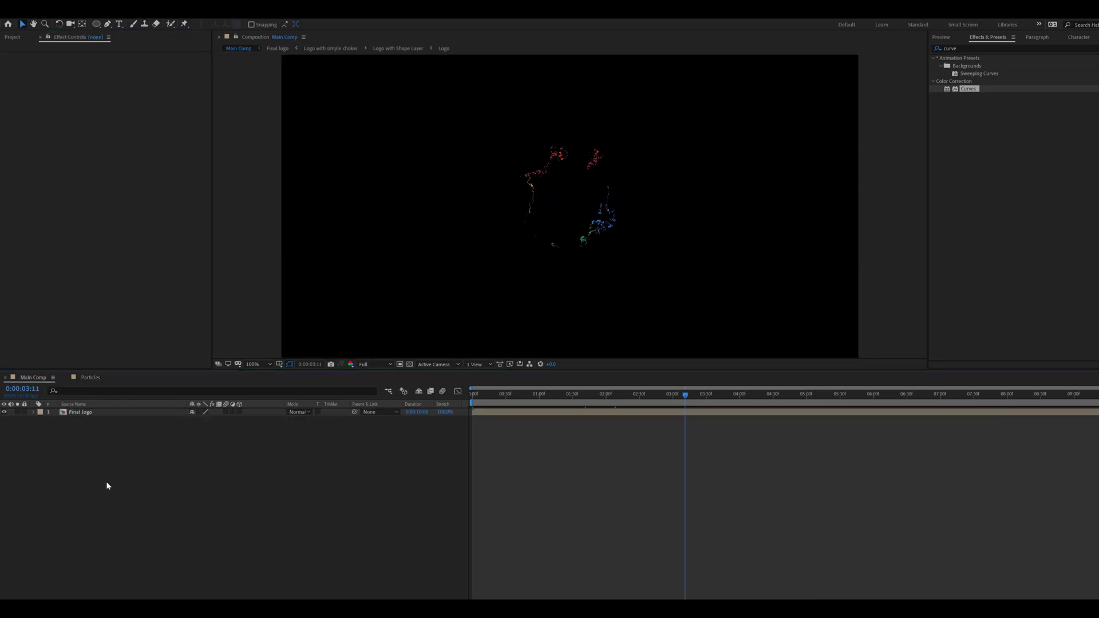
{"action": "left_click", "coordinate": [11, 38]}
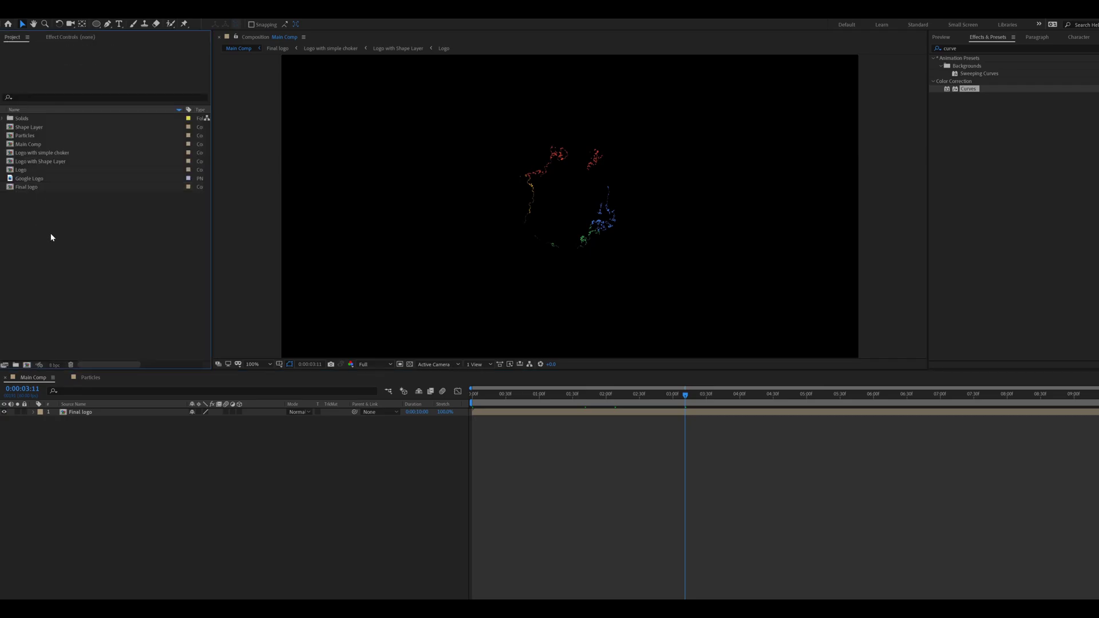
{"action": "left_click", "coordinate": [26, 136]}
{"action": "left_click_drag", "start_coordinate": [85, 382], "coordinate": [143, 436]}
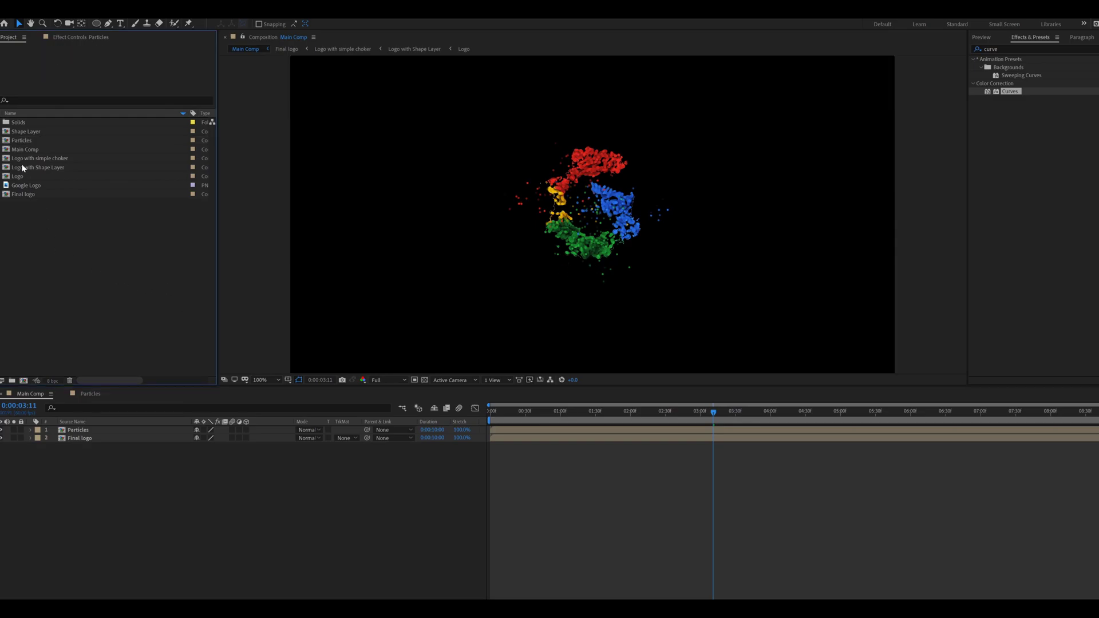
{"action": "left_click_drag", "start_coordinate": [22, 168], "coordinate": [83, 449]}
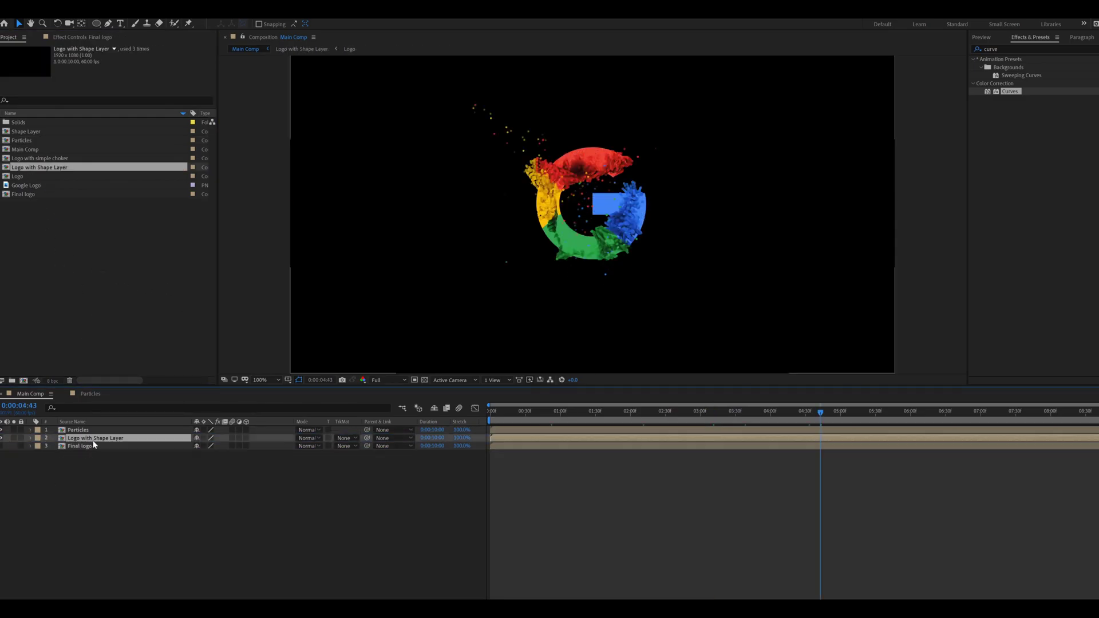
- Set the Scale of the Particles layer in Main Comp to 110%
{"action": "left_click", "coordinate": [84, 430]}
{"action": "key", "text": "s"}
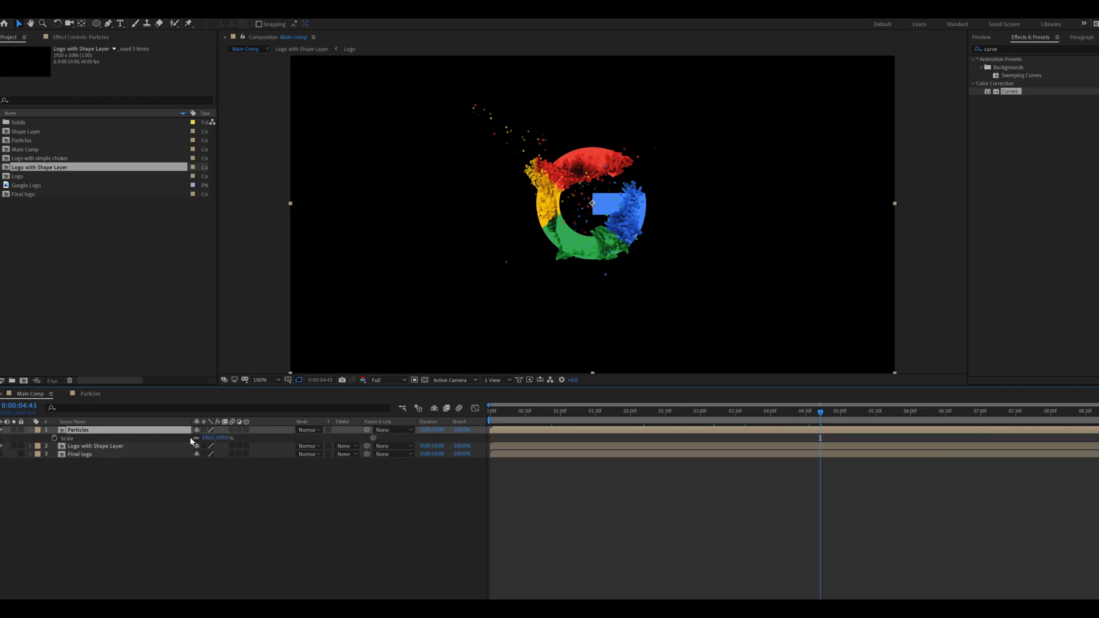
{"action": "left_click", "coordinate": [208, 438]}
{"action": "type", "text": "110"}
{"action": "key", "text": "Return"}
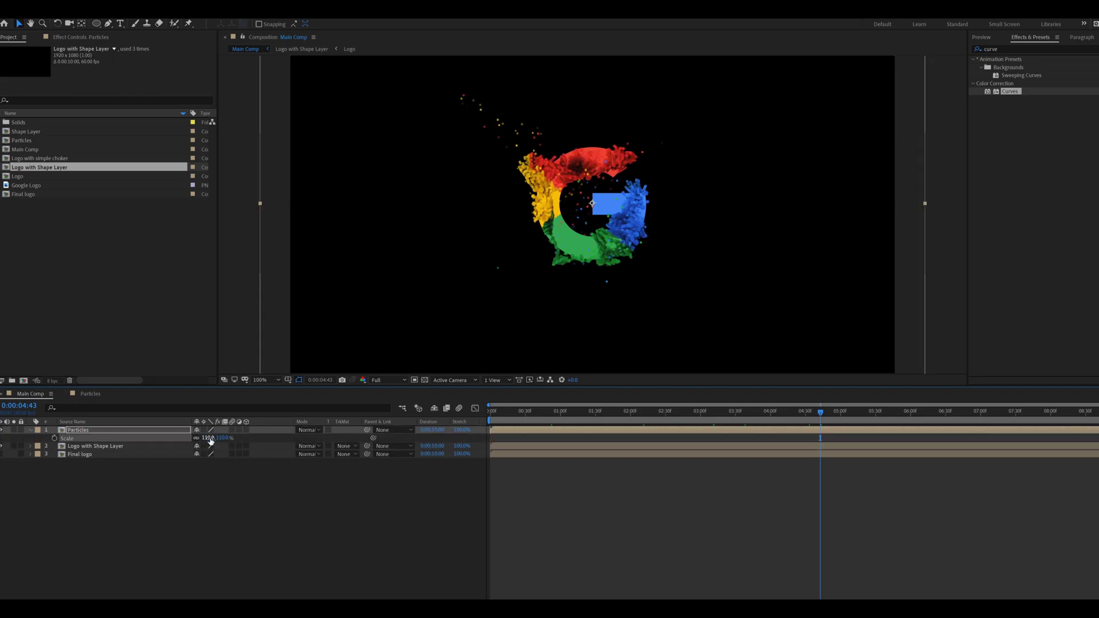
{"action": "left_click", "coordinate": [162, 501]}
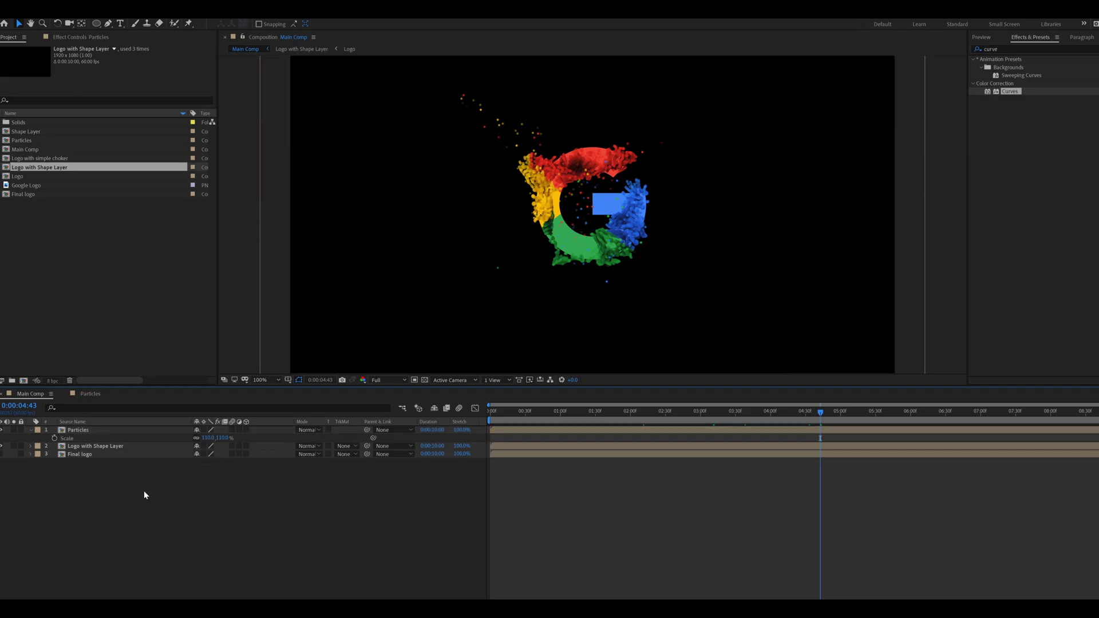
- Pre-compose the Particles and Logo with Shape Layer layers into a composition named "Final logo with Particles"
{"action": "left_click", "coordinate": [86, 446]}
{"action": "left_click", "coordinate": [84, 433], "text": "ctrl"}
{"action": "key", "text": "ctrl+shift+c"}
{"action": "type", "text": "Final logo with Particles"}
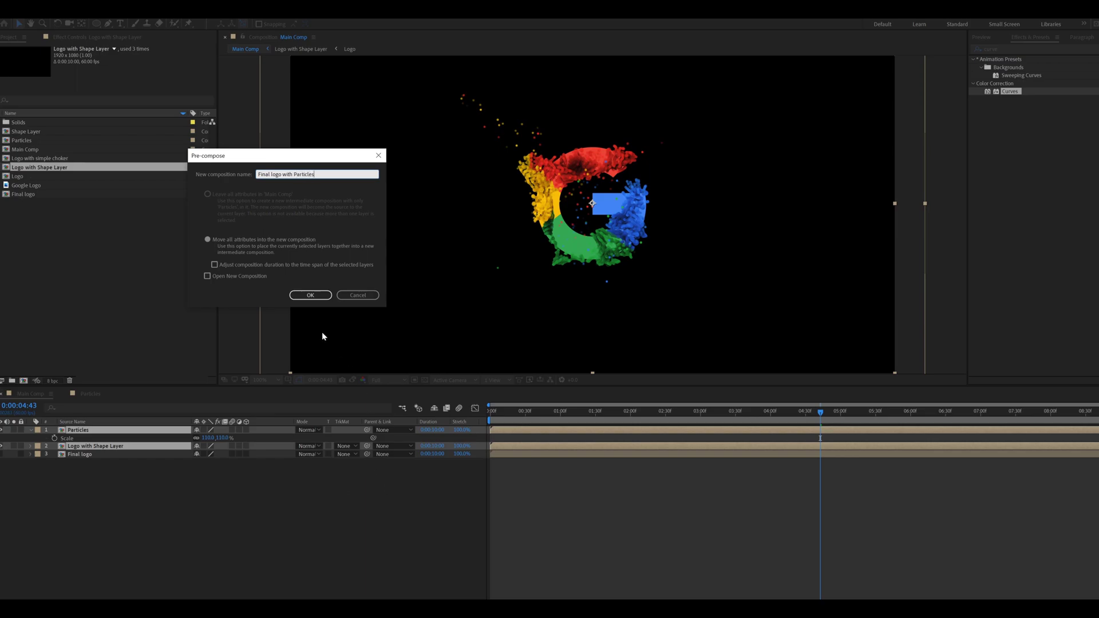
{"action": "left_click", "coordinate": [314, 295]}
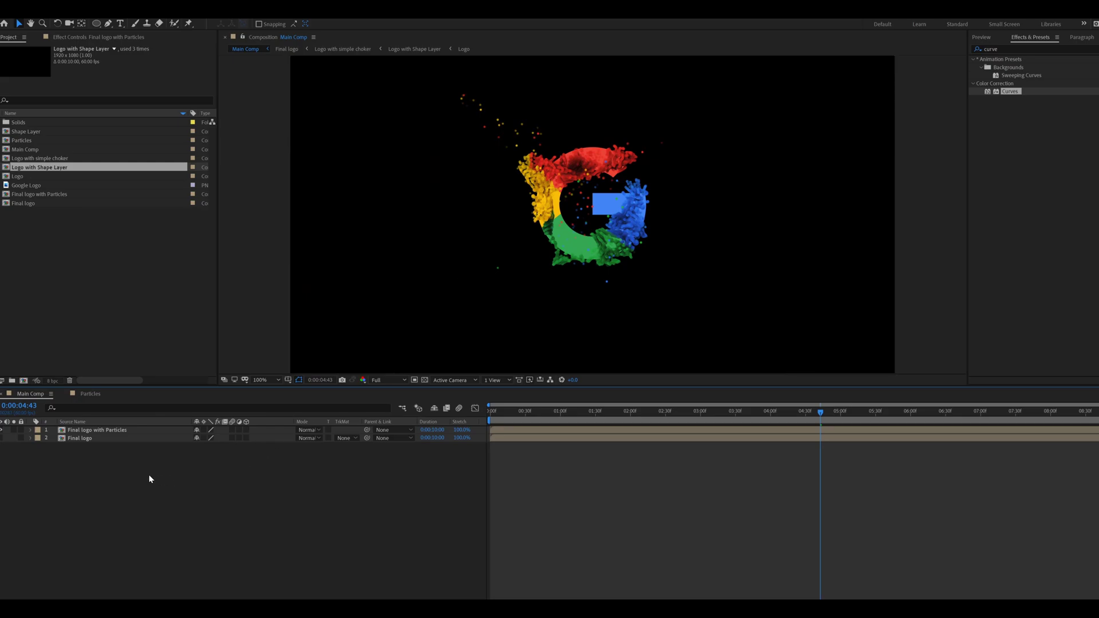
- Create a solid named "BG" beneath Final logo with Particles and remove the Final logo layer from Main Comp
{"action": "right_click", "coordinate": [73, 459]}
{"action": "mouse_move", "coordinate": [98, 466]}
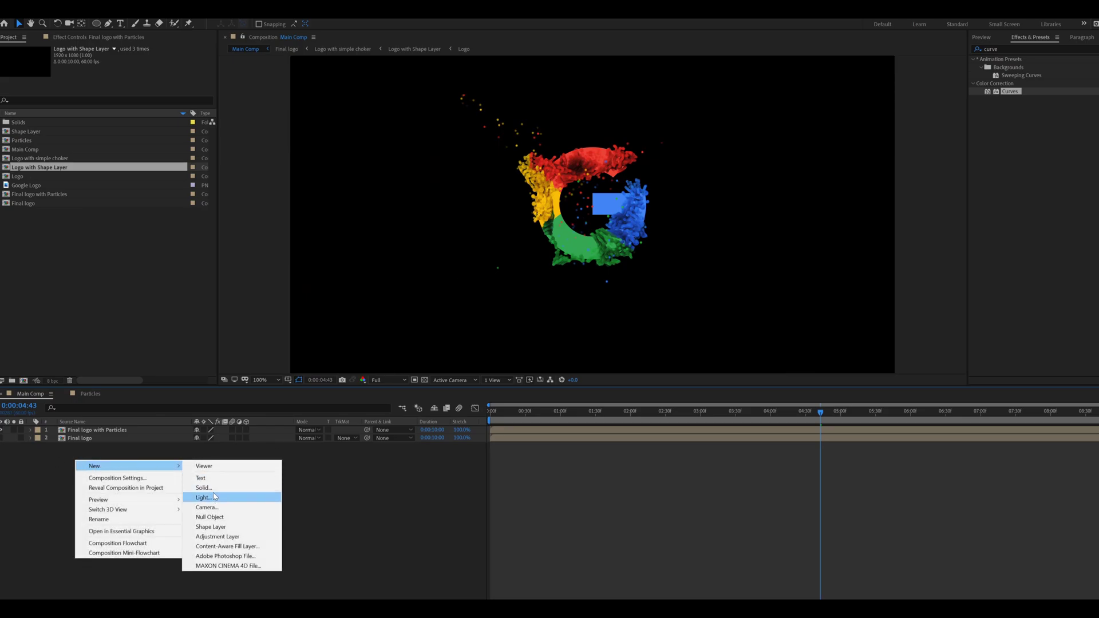
{"action": "left_click", "coordinate": [217, 488]}
{"action": "type", "text": "BG"}
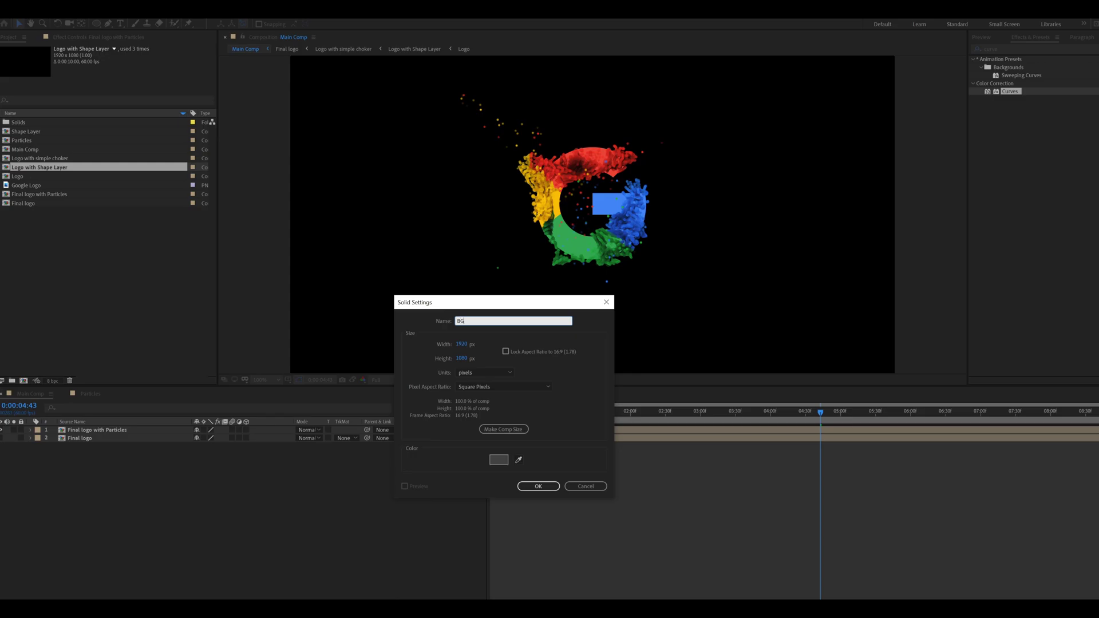
{"action": "key", "text": "Return"}
{"action": "left_click_drag", "start_coordinate": [71, 433], "coordinate": [73, 450]}
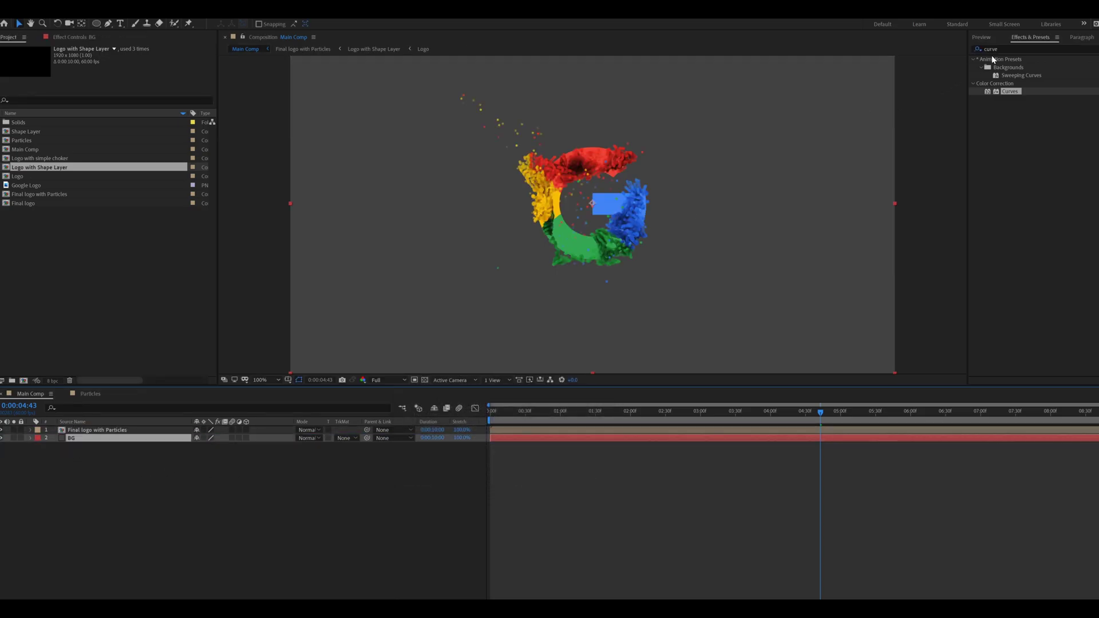
- Find the 4-Color Gradient effect and apply it to the BG layer
{"action": "left_click", "coordinate": [978, 50]}
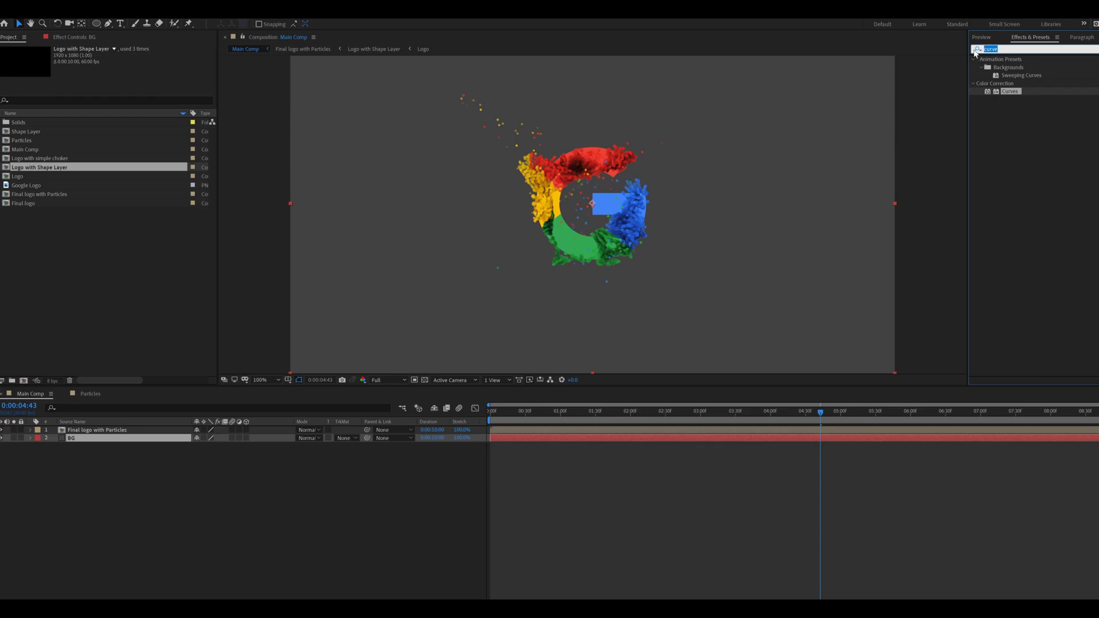
{"action": "type", "text": "4-color"}
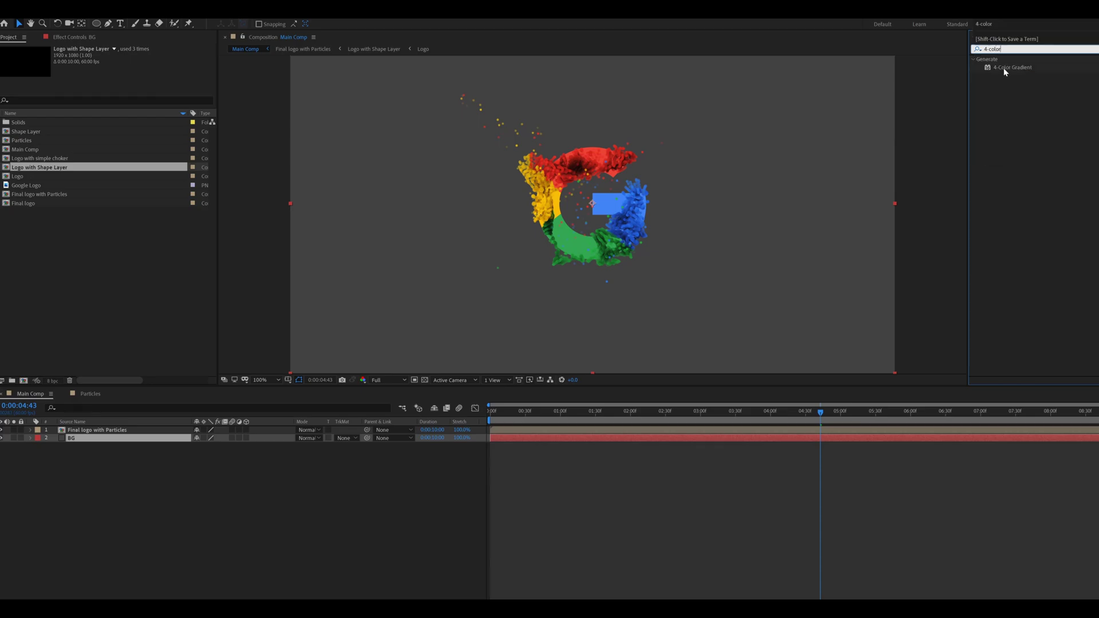
{"action": "left_click_drag", "start_coordinate": [1008, 67], "coordinate": [117, 445]}
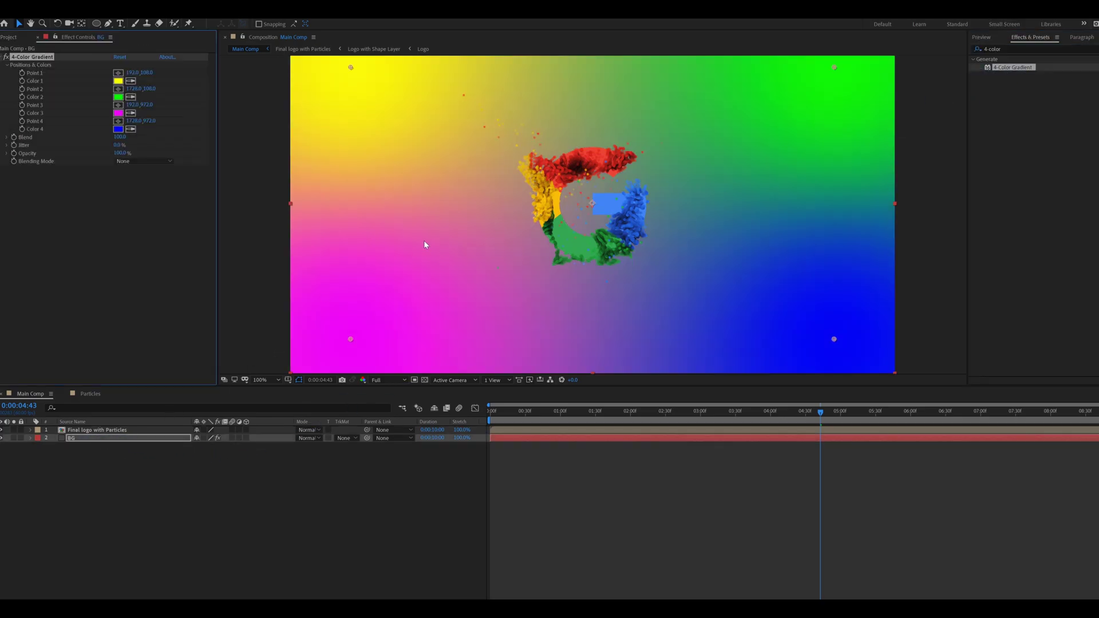
- Set gradient Color 1 to the logo's red, Color 2 to its yellow, and Colors 3 and 4 to black (000000)
{"action": "left_click", "coordinate": [131, 80]}
{"action": "left_click", "coordinate": [605, 152]}
{"action": "left_click", "coordinate": [131, 97]}
{"action": "left_click", "coordinate": [558, 201]}
{"action": "scroll", "coordinate": [592, 215], "scroll_direction": "down", "scroll_amount": 4}
{"action": "left_click", "coordinate": [118, 113]}
{"action": "type", "text": "000000"}
{"action": "key", "text": "Return"}
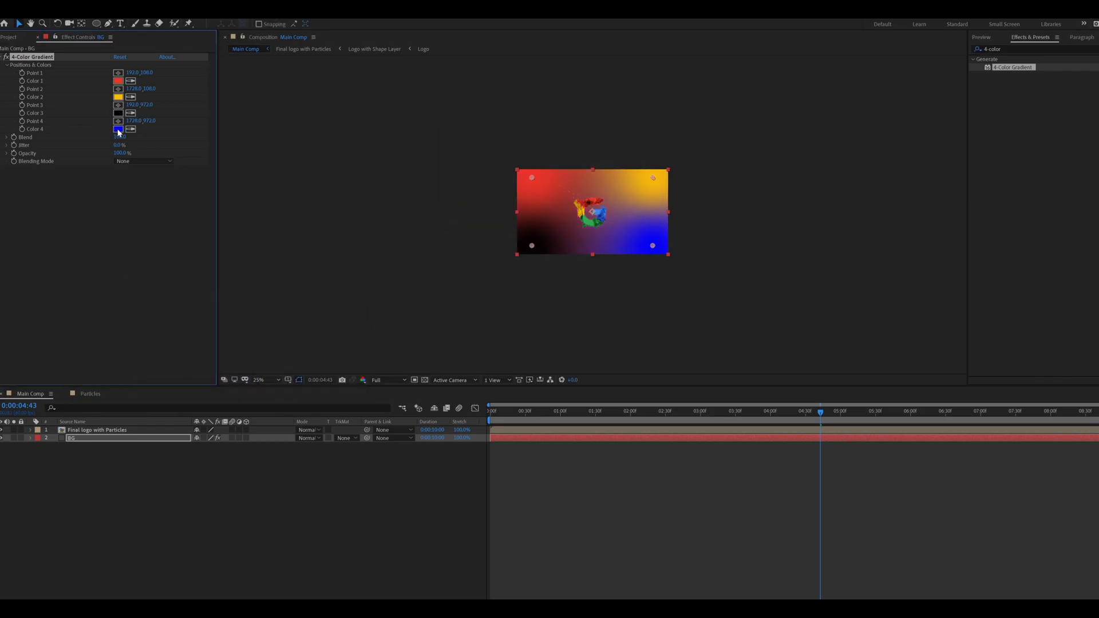
{"action": "left_click", "coordinate": [118, 129]}
{"action": "type", "text": "000000"}
{"action": "key", "text": "Return"}
- Move gradient points 1 and 2 far above the frame and bring points 3 and 4 inward near its lower edge
{"action": "left_click_drag", "start_coordinate": [532, 177], "coordinate": [522, 90]}
{"action": "left_click_drag", "start_coordinate": [653, 178], "coordinate": [663, 84]}
{"action": "left_click_drag", "start_coordinate": [653, 245], "coordinate": [642, 249]}
{"action": "left_click_drag", "start_coordinate": [533, 247], "coordinate": [553, 247]}
{"action": "left_click_drag", "start_coordinate": [640, 249], "coordinate": [636, 254]}
{"action": "left_click_drag", "start_coordinate": [663, 83], "coordinate": [664, 69]}
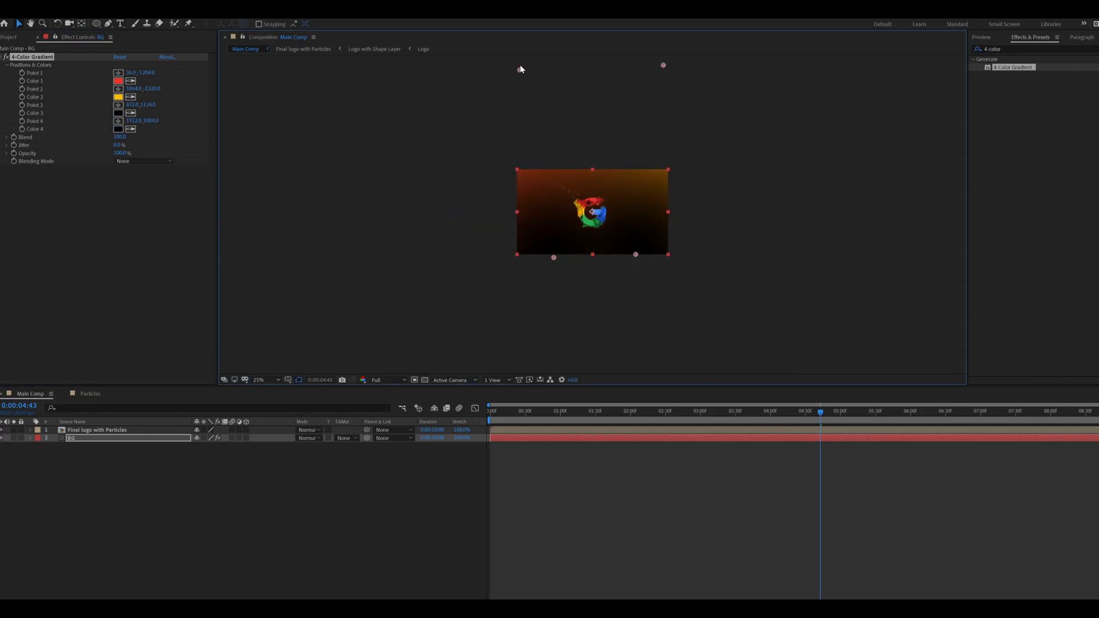
{"action": "left_click_drag", "start_coordinate": [521, 71], "coordinate": [517, 65]}
{"action": "key", "text": "period"}
- Create a comp-sized solid named "floor" at the top of Main Comp
{"action": "left_click", "coordinate": [653, 406]}
{"action": "right_click", "coordinate": [119, 492]}
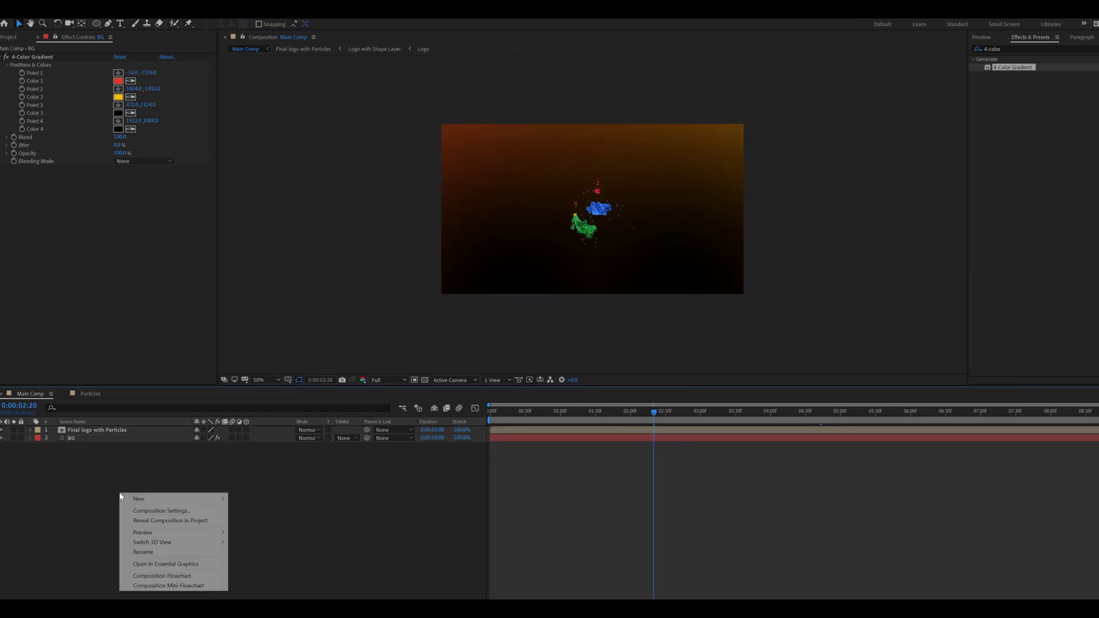
{"action": "mouse_move", "coordinate": [172, 498]}
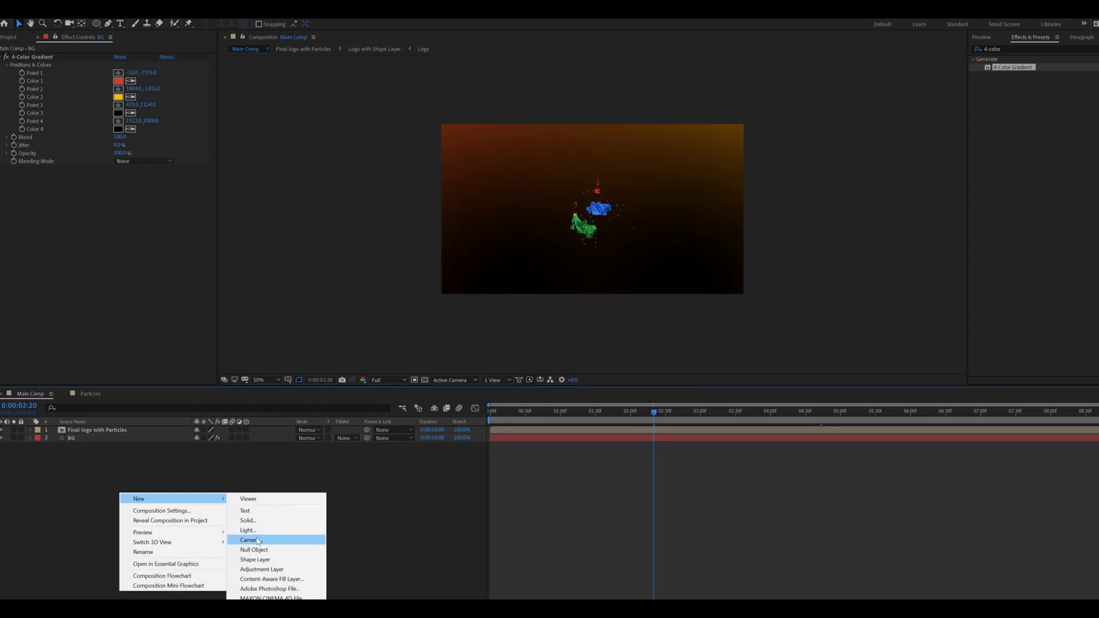
{"action": "left_click", "coordinate": [252, 520]}
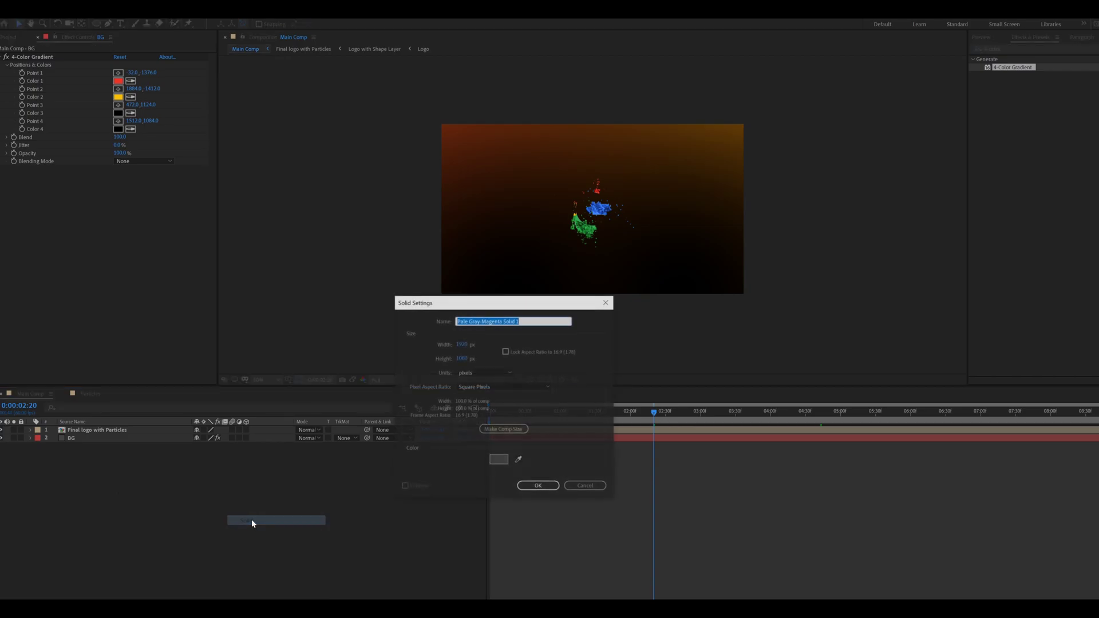
{"action": "type", "text": "floor"}
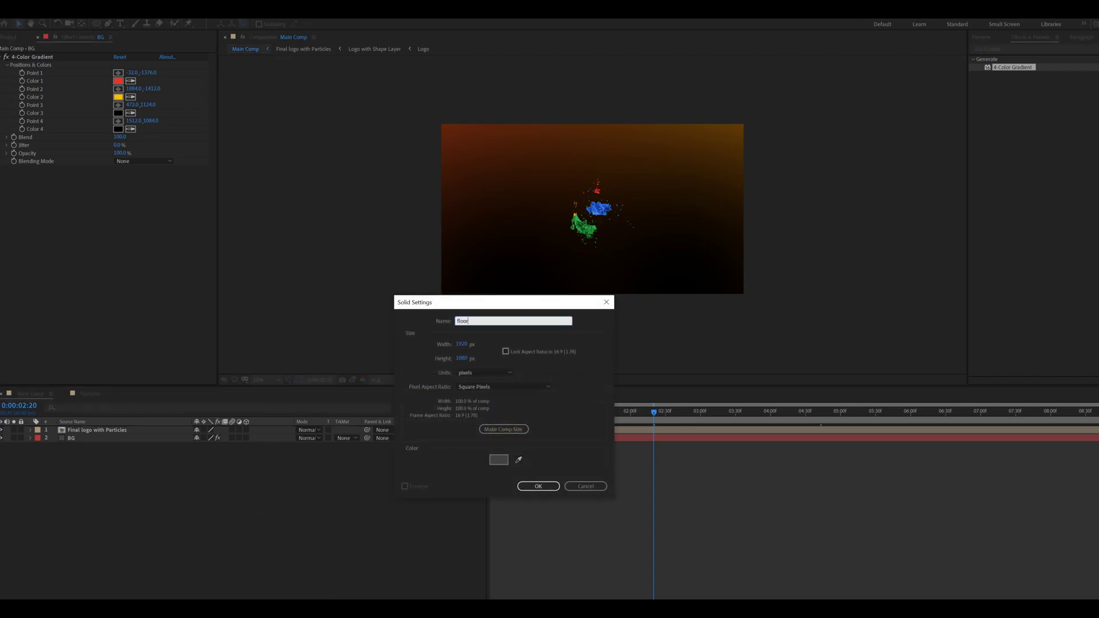
{"action": "left_click", "coordinate": [533, 486]}
{"action": "left_click", "coordinate": [98, 523]}
- Find the Fractal Noise effect and apply it to the floor layer
{"action": "left_click", "coordinate": [72, 428]}
{"action": "left_click", "coordinate": [991, 49]}
{"action": "type", "text": "fra"}
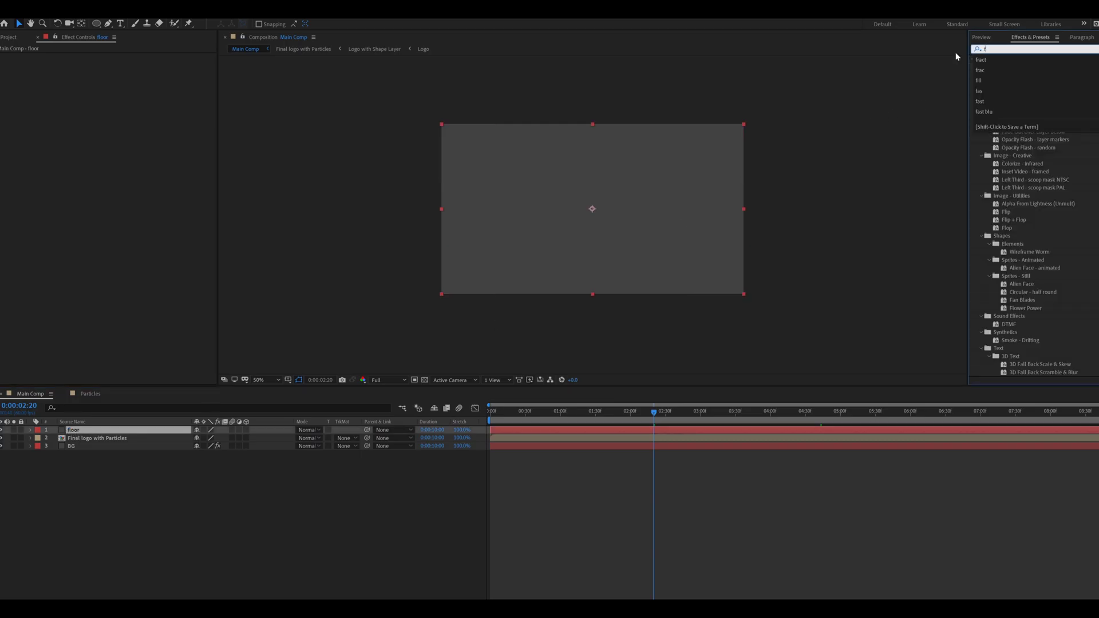
{"action": "left_click_drag", "start_coordinate": [1019, 267], "coordinate": [638, 263]}
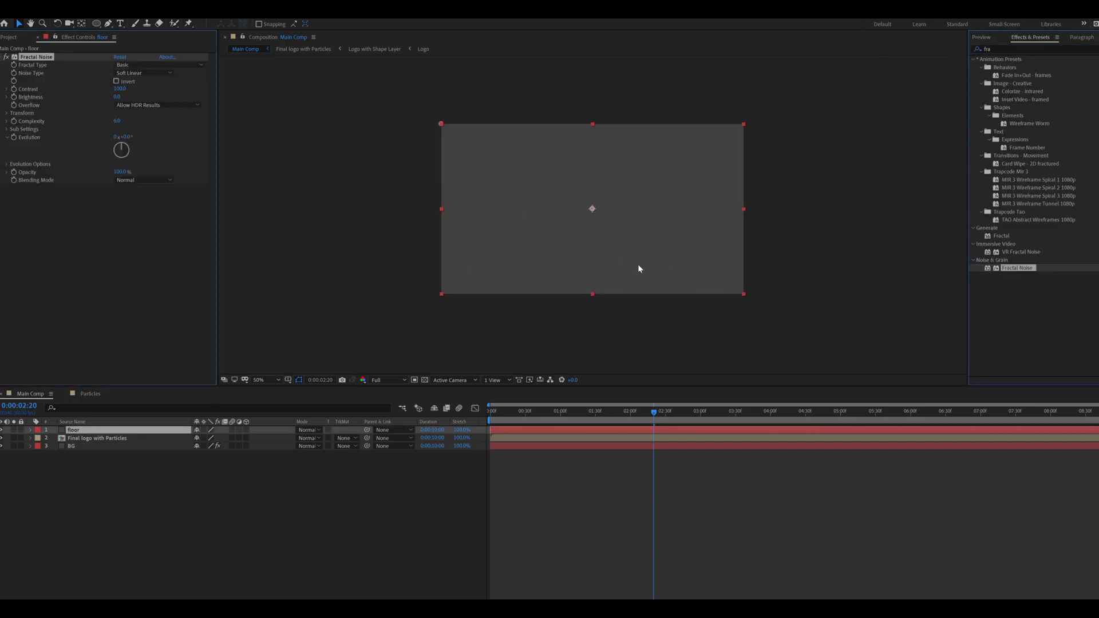
- Set the Fractal Noise type to Block, with Contrast 200 and Brightness -20
{"action": "left_click", "coordinate": [132, 73]}
{"action": "left_click", "coordinate": [133, 80]}
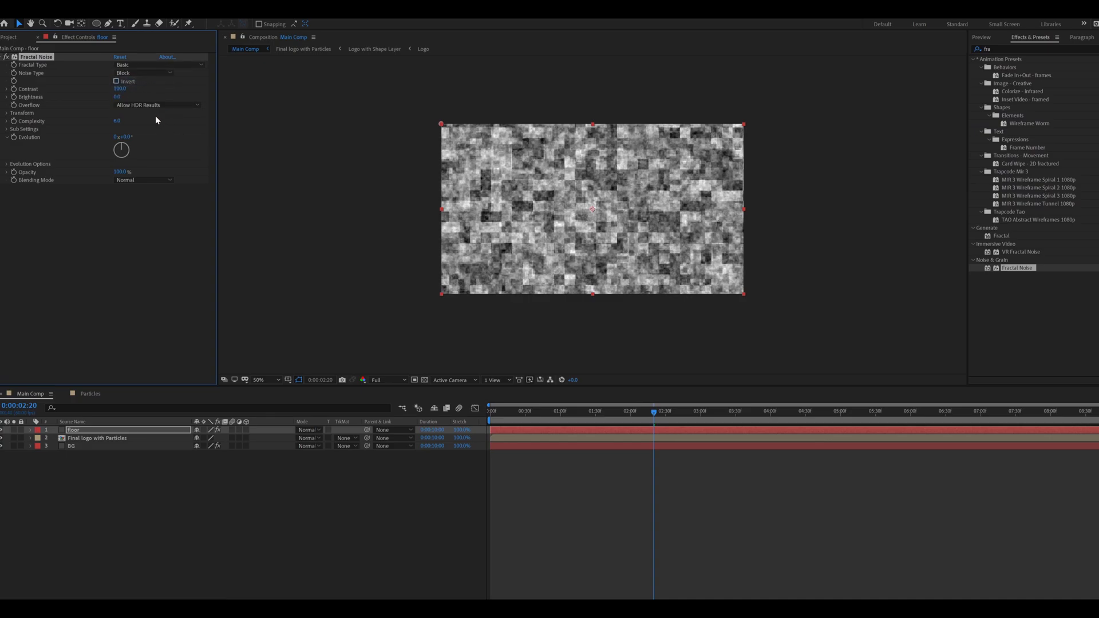
{"action": "left_click", "coordinate": [121, 89]}
{"action": "type", "text": "200"}
{"action": "key", "text": "Return"}
{"action": "left_click", "coordinate": [120, 97]}
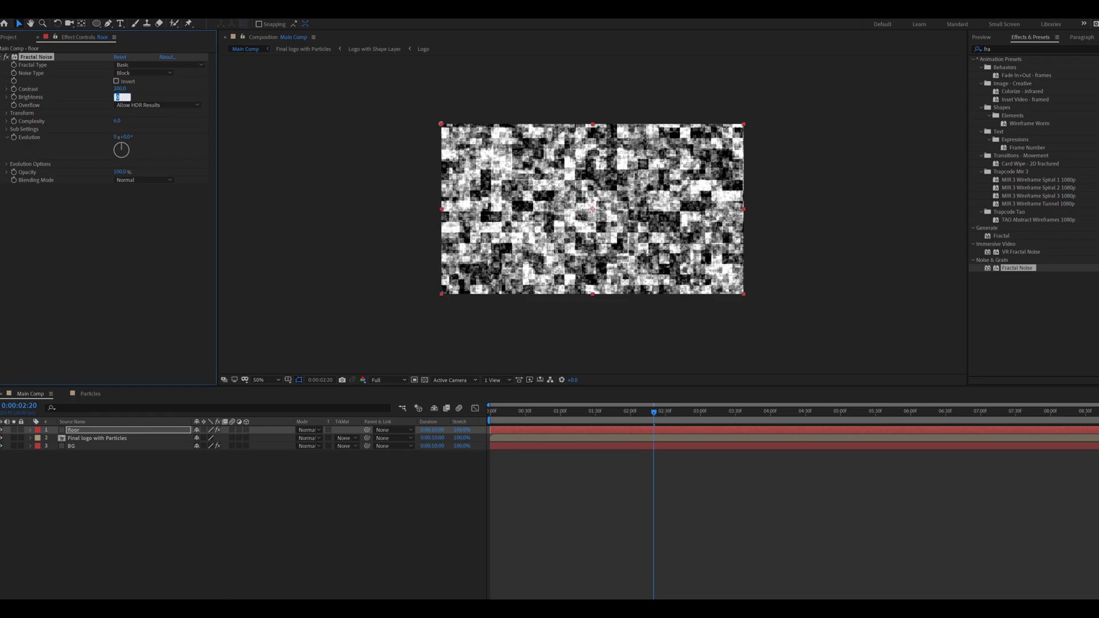
{"action": "type", "text": "-20"}
{"action": "key", "text": "Return"}
- Make the floor layer 3D and tilt it around its X axis into a ground plane in the lower part of the frame
{"action": "left_click", "coordinate": [98, 429]}
{"action": "left_click", "coordinate": [246, 430]}
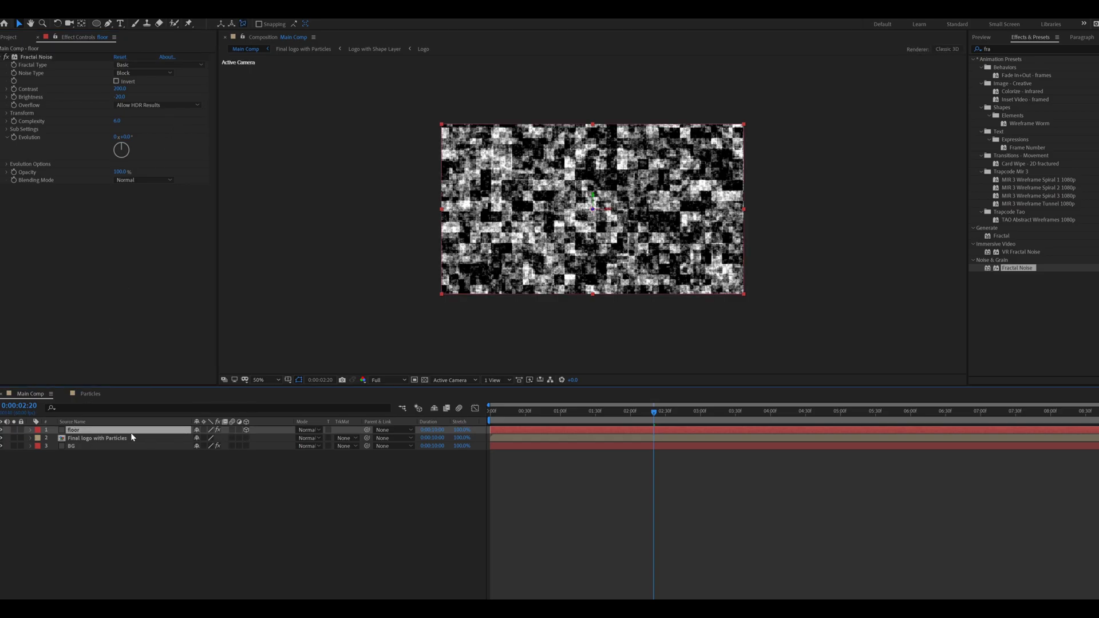
{"action": "key", "text": "r"}
{"action": "left_click_drag", "start_coordinate": [202, 447], "coordinate": [563, 315]}
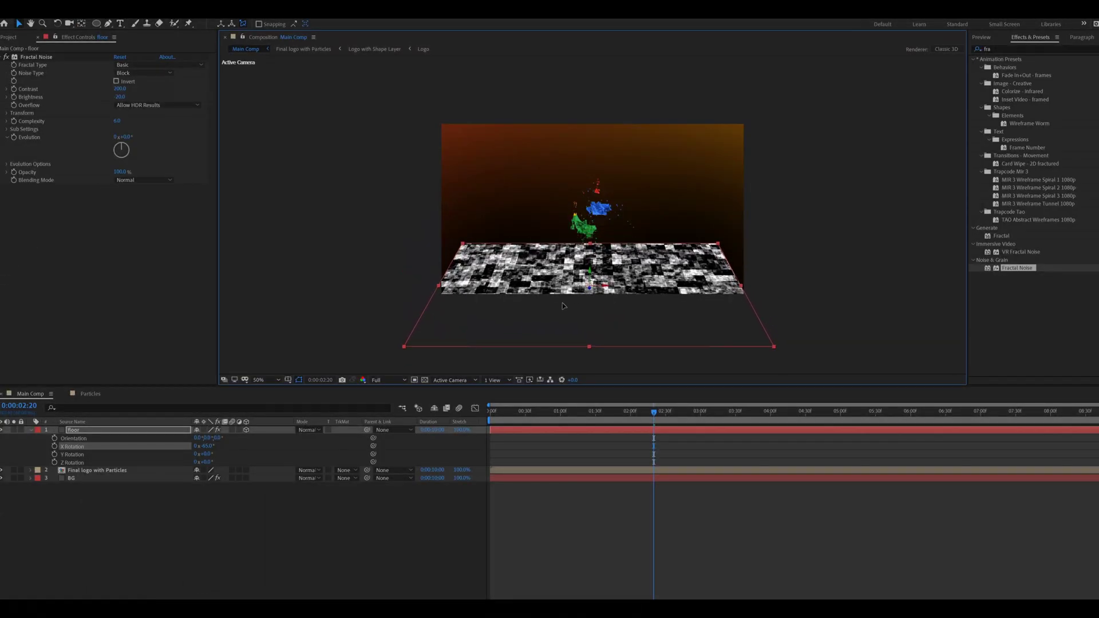
- Scale the floor layer to about 146% and move it slightly down so it spans the full frame width
{"action": "key", "text": "s"}
{"action": "left_click_drag", "start_coordinate": [209, 437], "coordinate": [251, 441]}
{"action": "left_click_drag", "start_coordinate": [539, 282], "coordinate": [535, 297]}
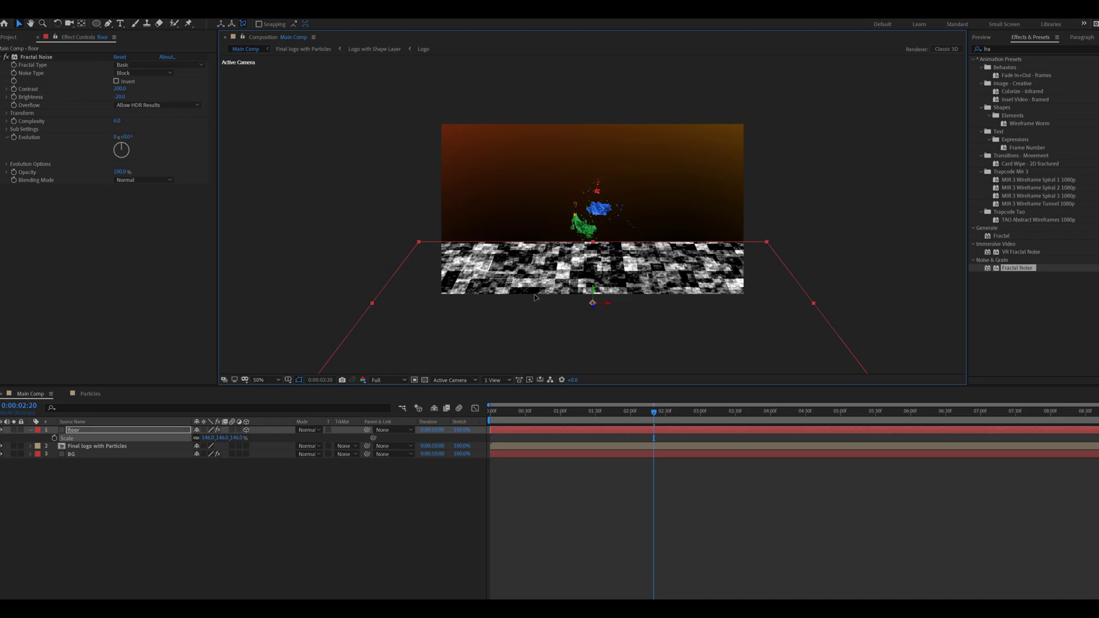
{"action": "key", "text": "s"}
- Pre-compose the floor layer as "Floor" and place it beneath Final logo with Particles
{"action": "key", "text": "ctrl+shift+c"}
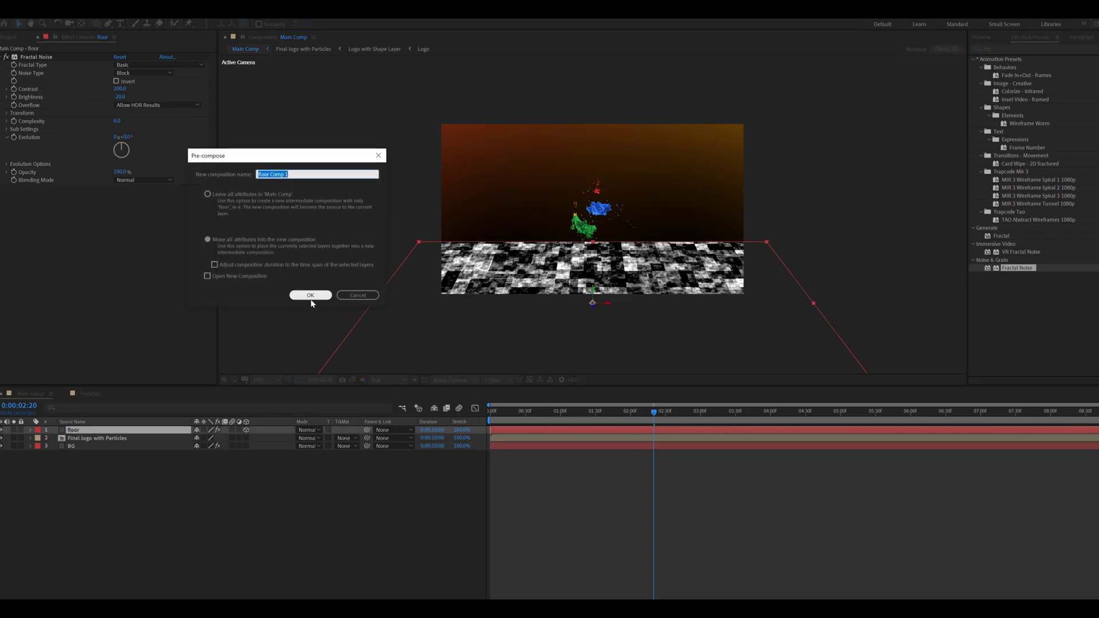
{"action": "key", "text": "BackSpace"}
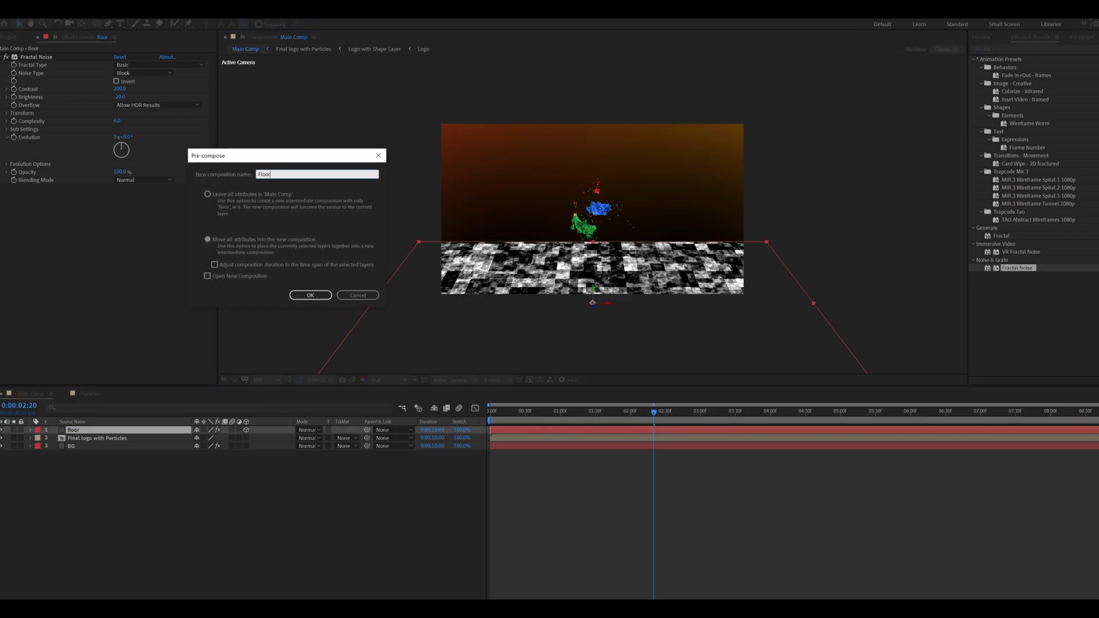
{"action": "left_click", "coordinate": [310, 295]}
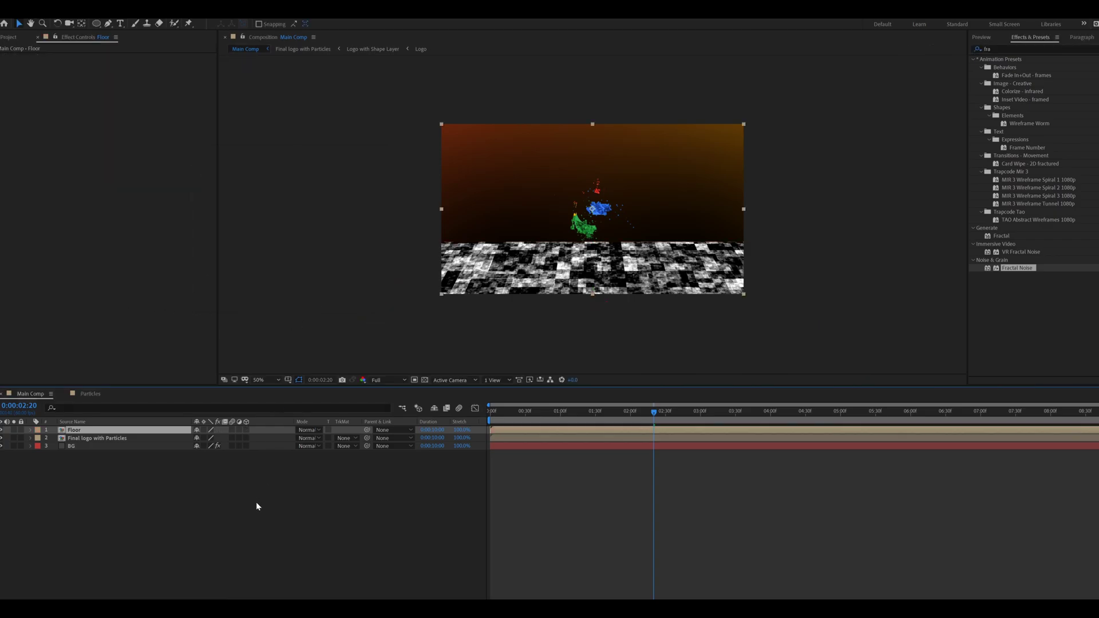
{"action": "left_click", "coordinate": [80, 430]}
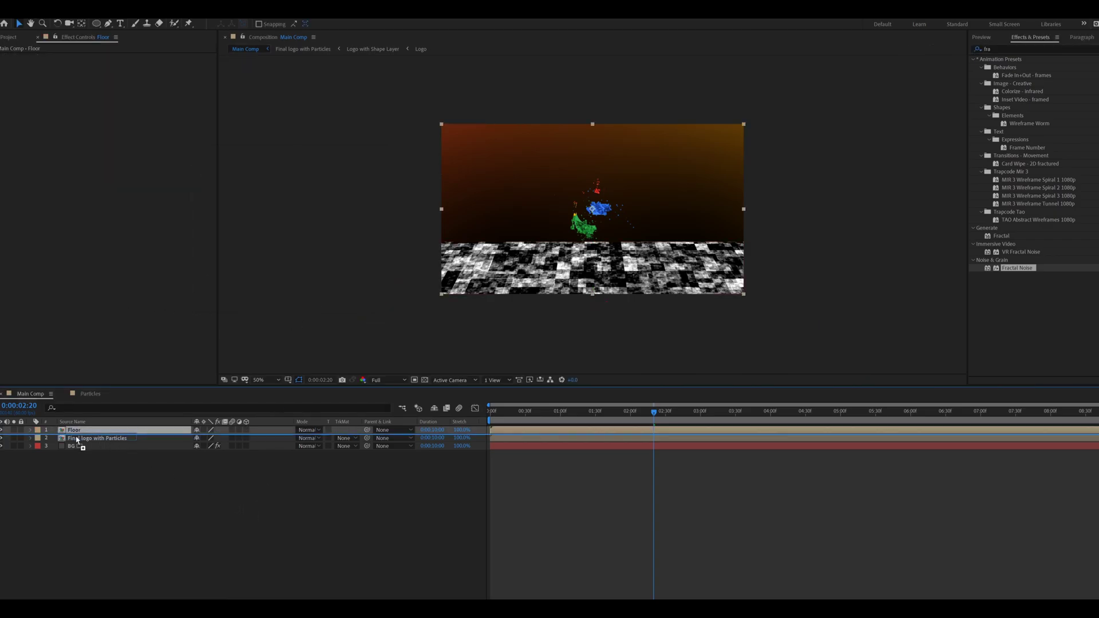
{"action": "left_click_drag", "start_coordinate": [76, 439], "coordinate": [85, 433]}
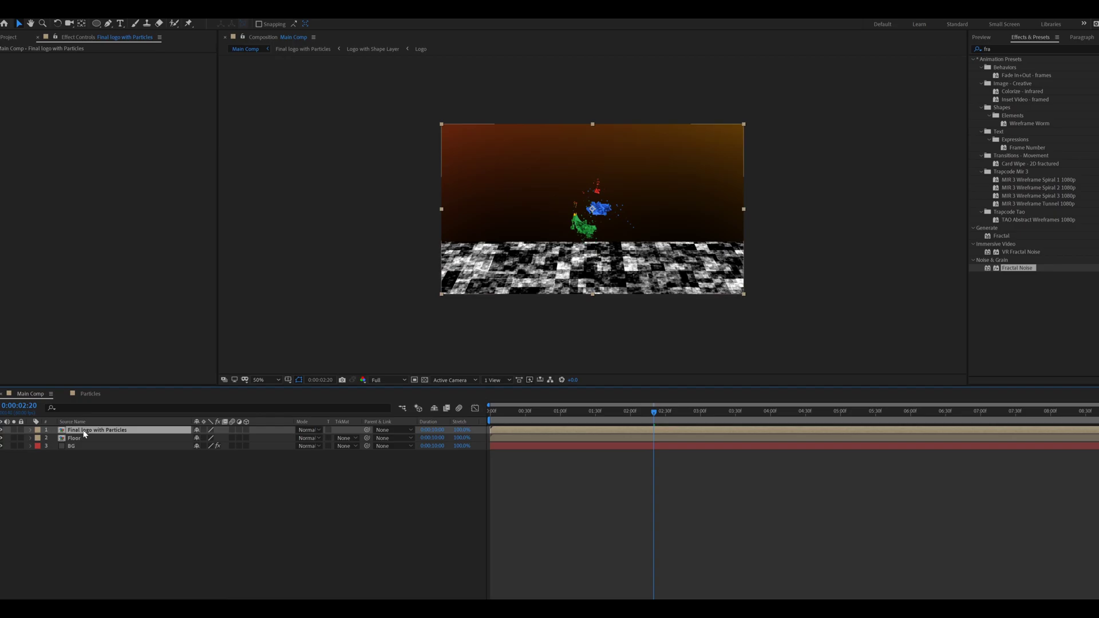
- Duplicate the Final logo with Particles layer and flip the copy vertically
{"action": "key", "text": "ctrl+d"}
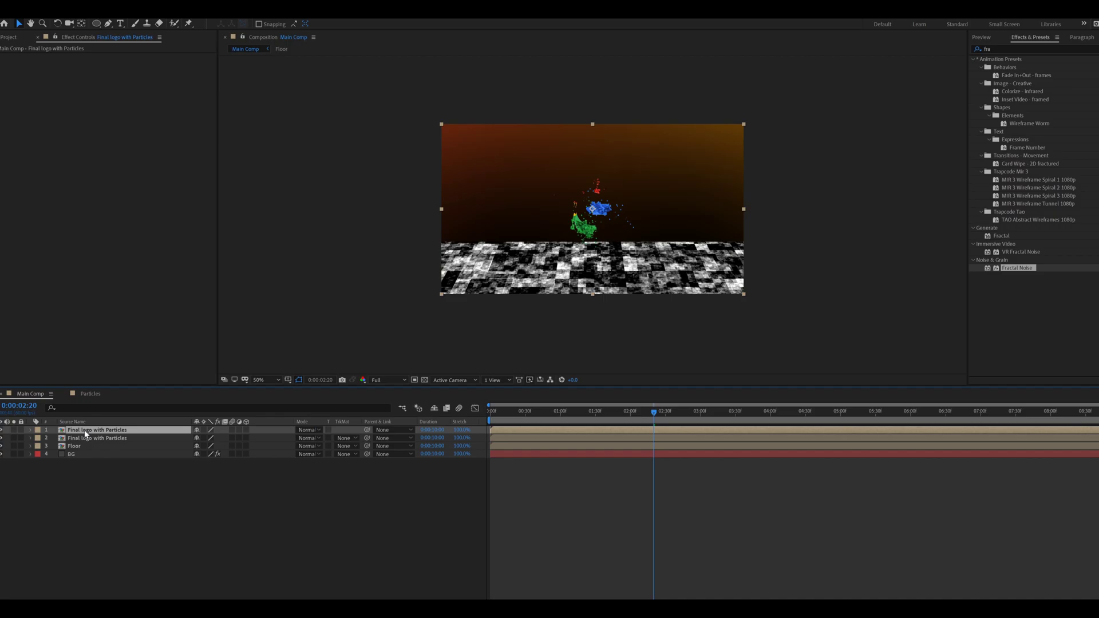
{"action": "right_click", "coordinate": [86, 432]}
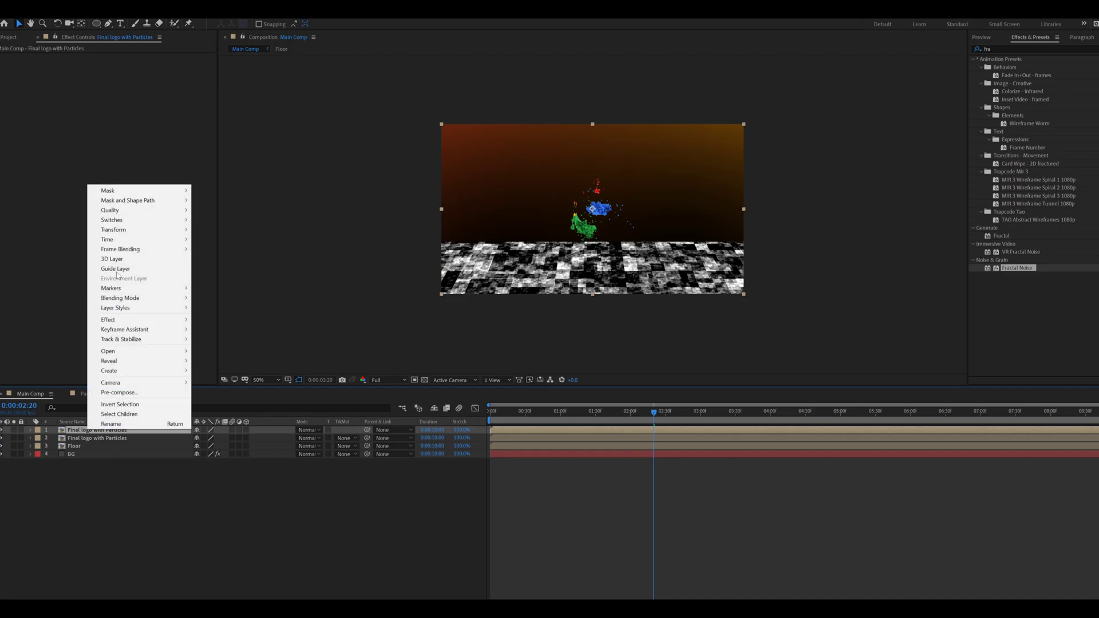
{"action": "mouse_move", "coordinate": [120, 229]}
{"action": "left_click", "coordinate": [240, 312]}
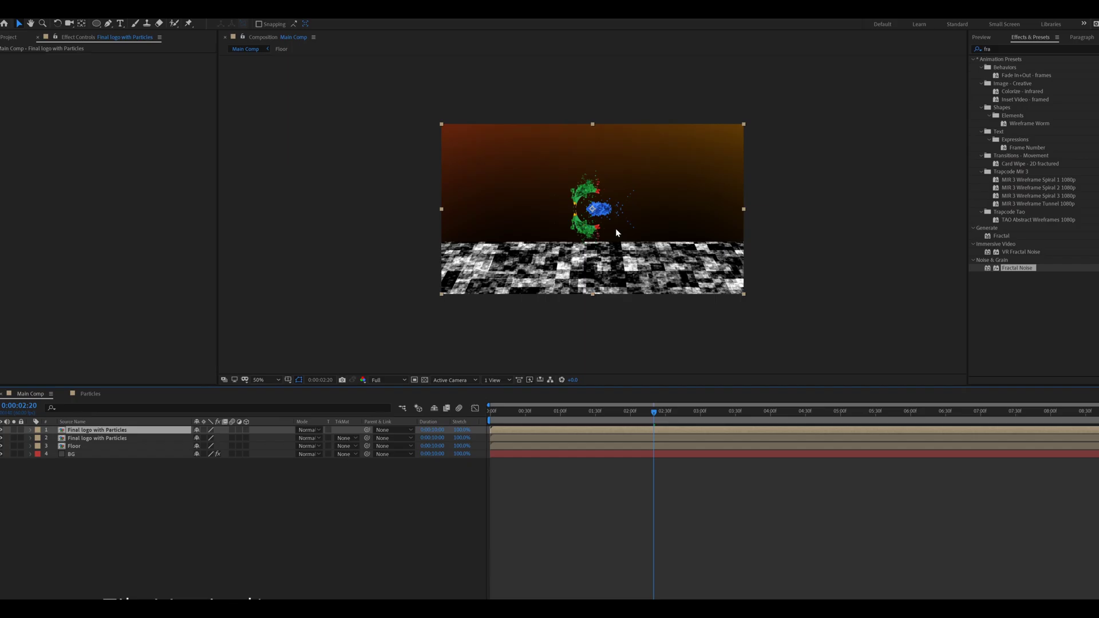
- Move the flipped logo copy straight down so it sits as a mirror reflection directly below the original
{"action": "key", "text": "slash"}
{"action": "left_click_drag", "start_coordinate": [609, 226], "coordinate": [607, 326]}
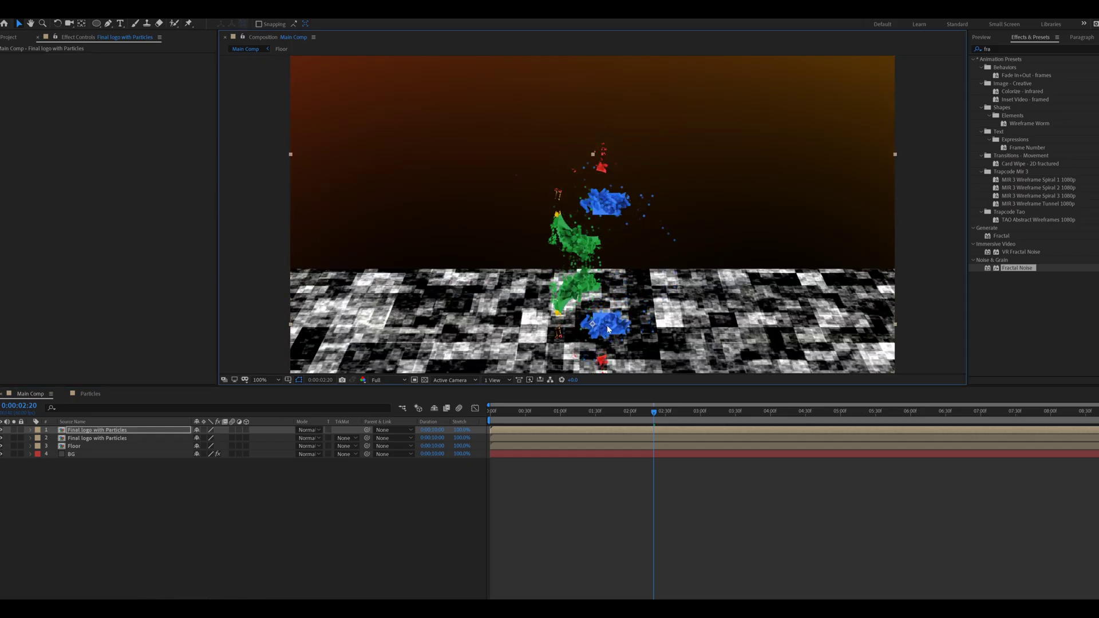
{"action": "key", "text": "comma"}
- Open the Floor composition and nudge the floor plane slightly upward
{"action": "left_click", "coordinate": [84, 447]}
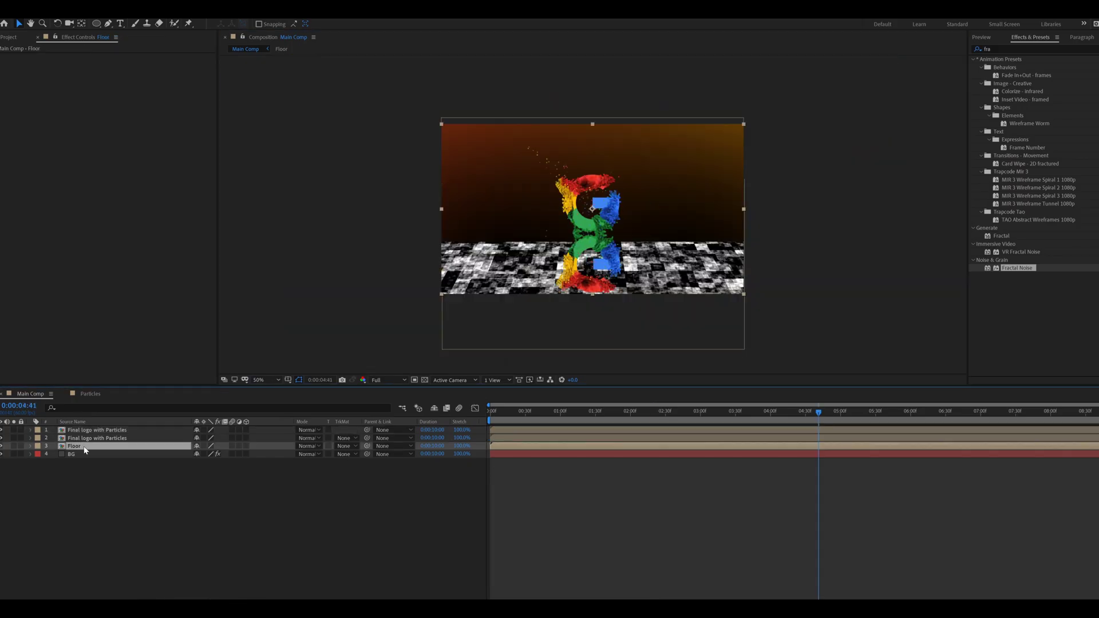
{"action": "double_click", "coordinate": [84, 447]}
{"action": "left_click", "coordinate": [586, 267]}
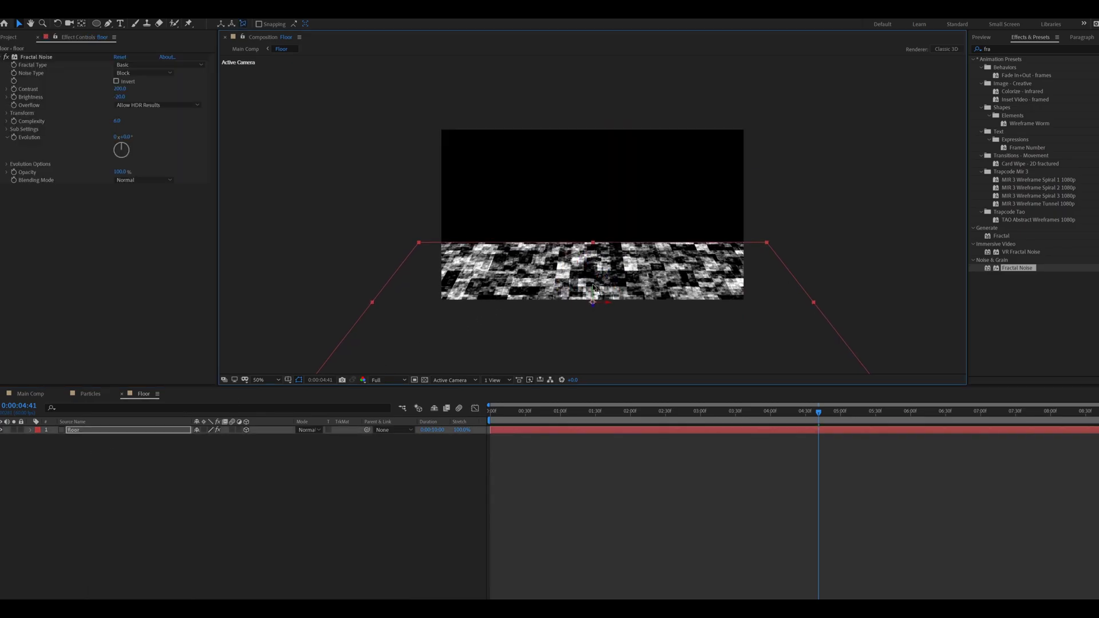
- In Main Comp, hide Floor and add an adjustment layer between the two Final logo with Particles layers
{"action": "left_click", "coordinate": [30, 393]}
{"action": "right_click", "coordinate": [74, 491]}
{"action": "mouse_move", "coordinate": [106, 496]}
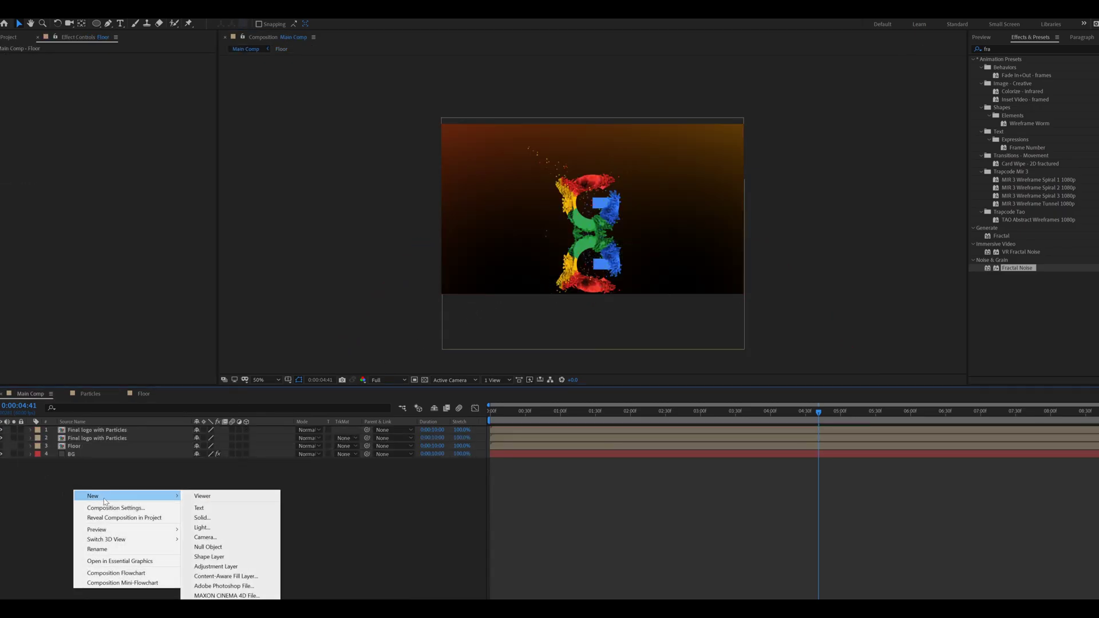
{"action": "left_click", "coordinate": [216, 566]}
{"action": "left_click_drag", "start_coordinate": [121, 440], "coordinate": [118, 443]}
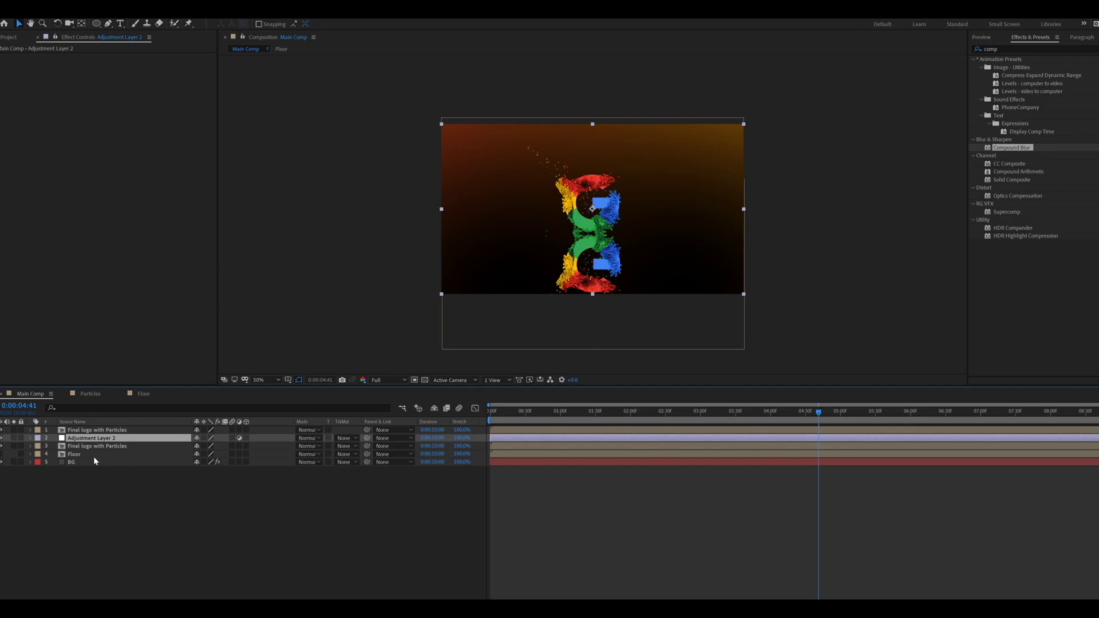
- Apply the Compound Blur effect to Adjustment Layer 2
{"action": "left_click", "coordinate": [94, 472]}
{"action": "left_click_drag", "start_coordinate": [1012, 147], "coordinate": [90, 440]}
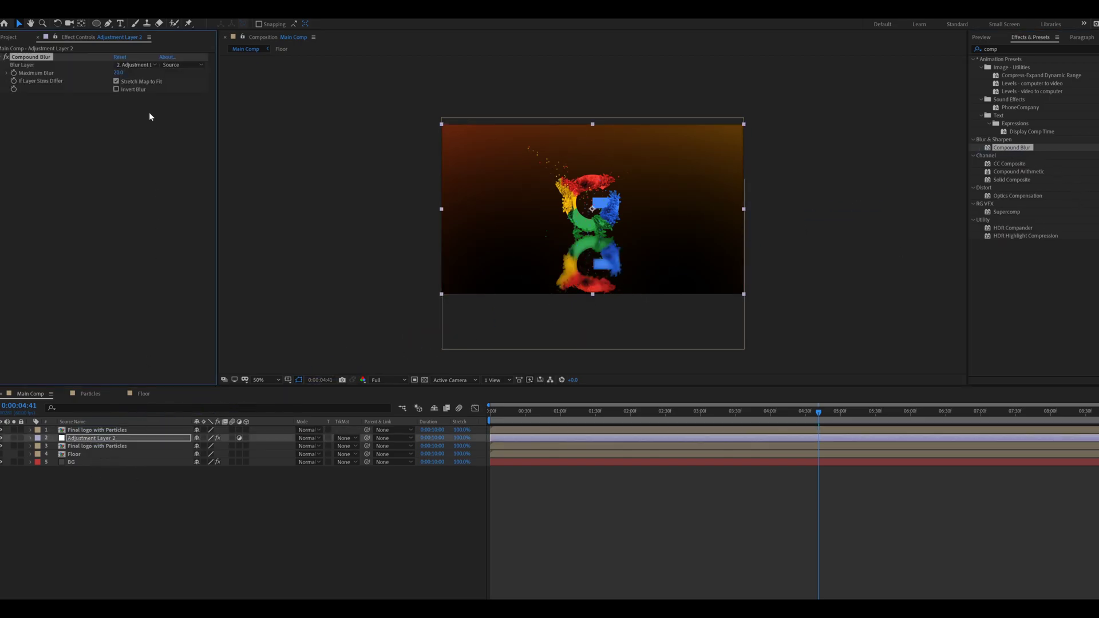
- Use the Floor layer as Compound Blur's Blur Layer and raise Maximum Blur for a stronger, broken-up reflection
{"action": "left_click", "coordinate": [137, 64]}
{"action": "left_click", "coordinate": [140, 115]}
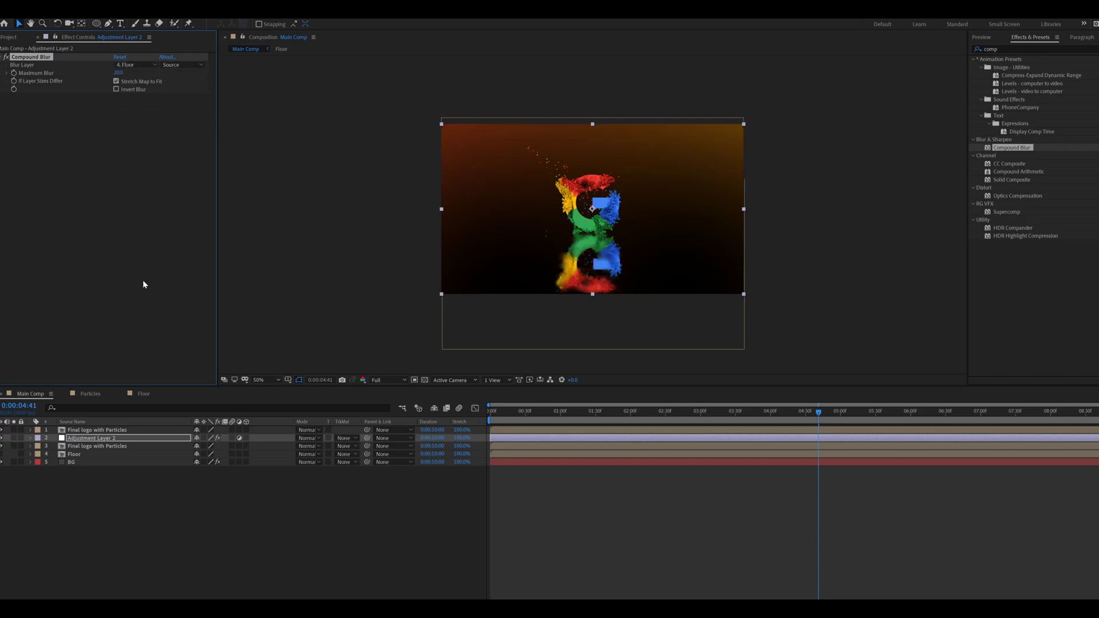
{"action": "key", "text": "period"}
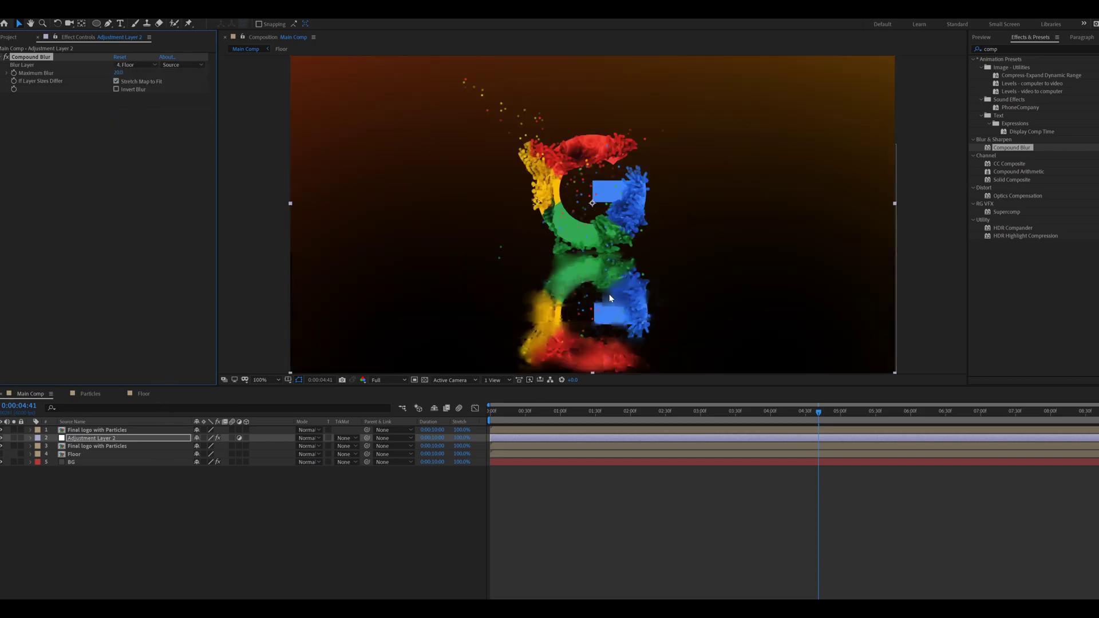
{"action": "key", "text": "comma"}
{"action": "left_click_drag", "start_coordinate": [118, 73], "coordinate": [153, 79]}
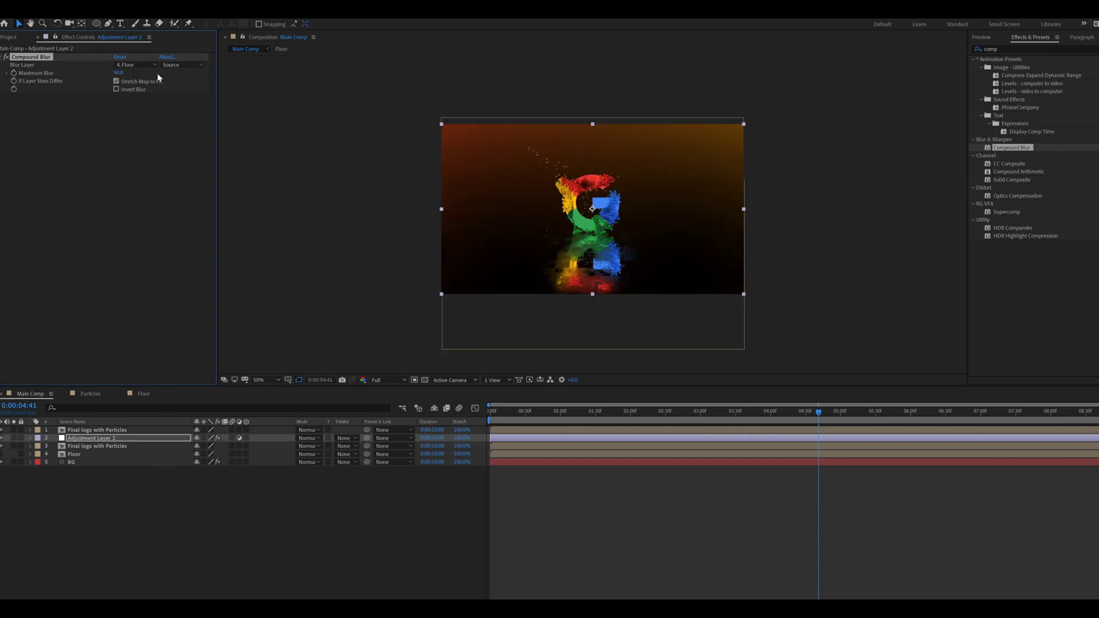
{"action": "key", "text": "period"}
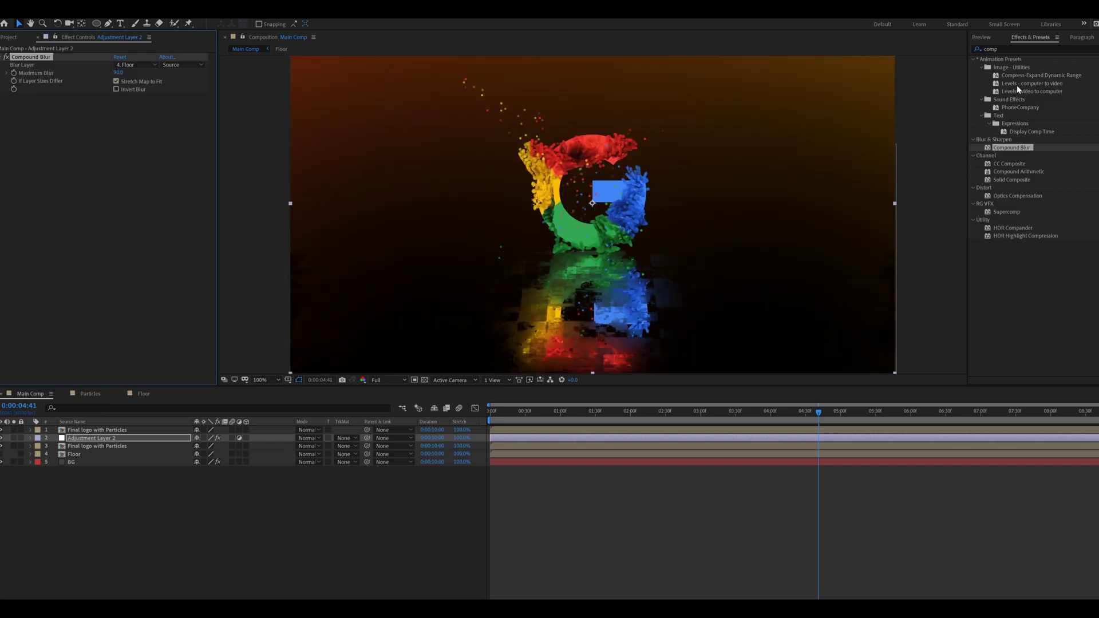
- Find the CC Glass effect and apply it to Adjustment Layer 2
{"action": "left_click", "coordinate": [1016, 48]}
{"action": "type", "text": "cc"}
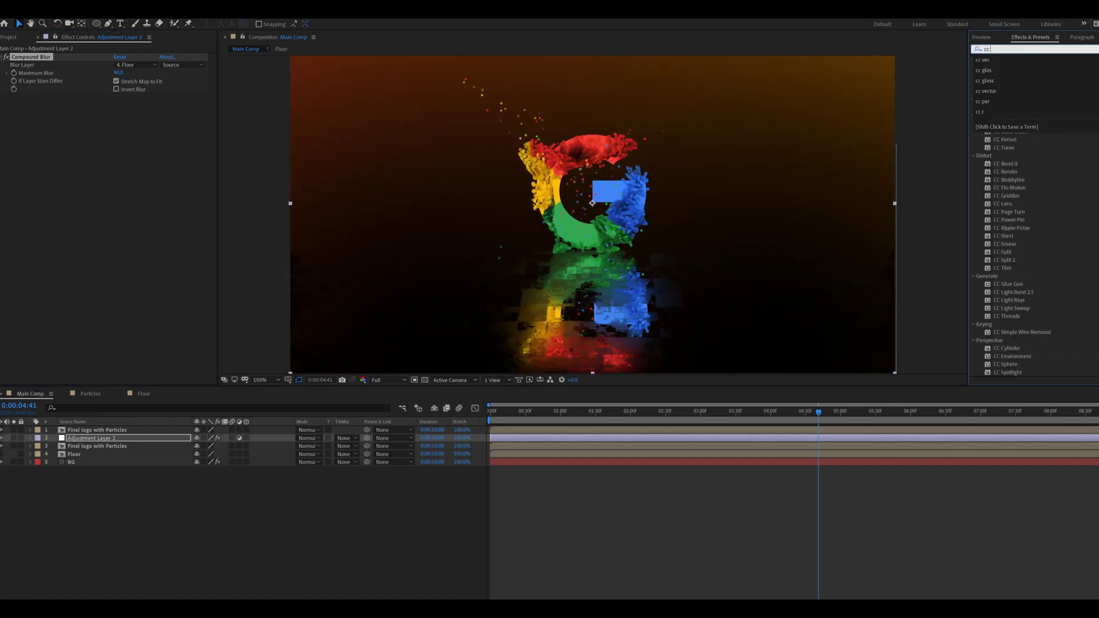
{"action": "type", "text": " glass"}
{"action": "left_click_drag", "start_coordinate": [1003, 67], "coordinate": [128, 195]}
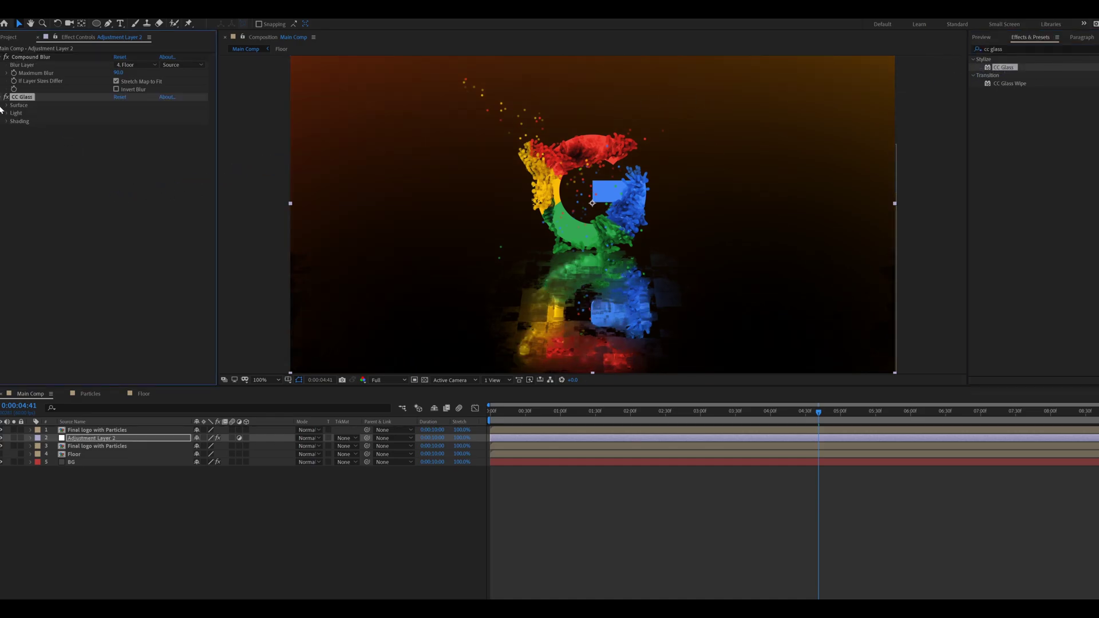
- Set the CC Glass surface Softness to 40 and Height to 15
{"action": "left_click", "coordinate": [7, 106]}
{"action": "left_click", "coordinate": [119, 130]}
{"action": "type", "text": "40"}
{"action": "key", "text": "Return"}
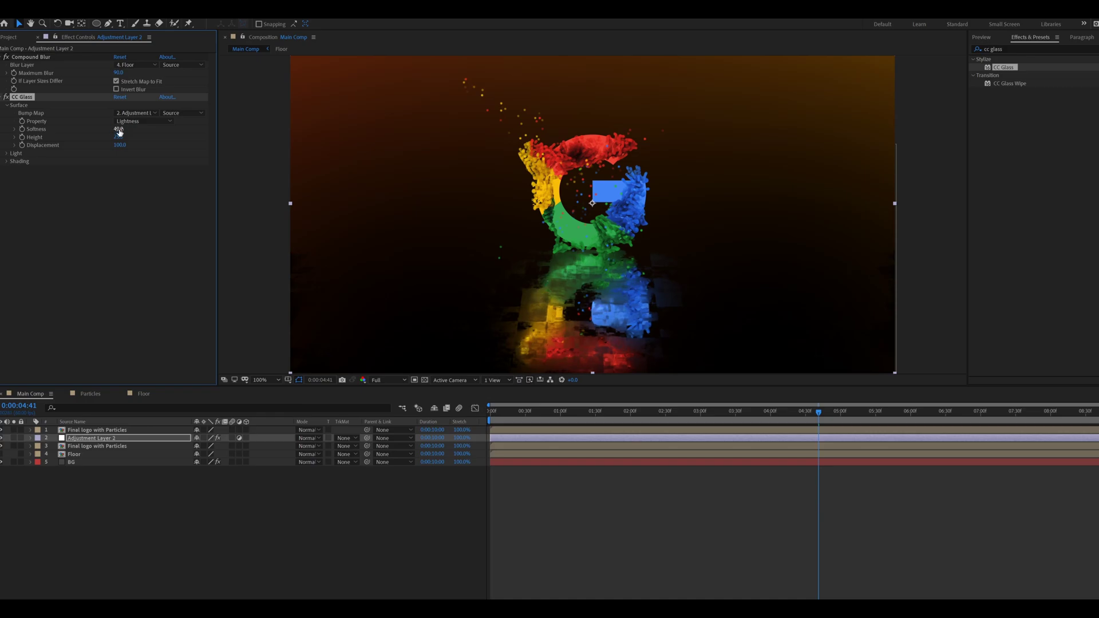
{"action": "left_click", "coordinate": [117, 138]}
{"action": "key", "text": "Return"}
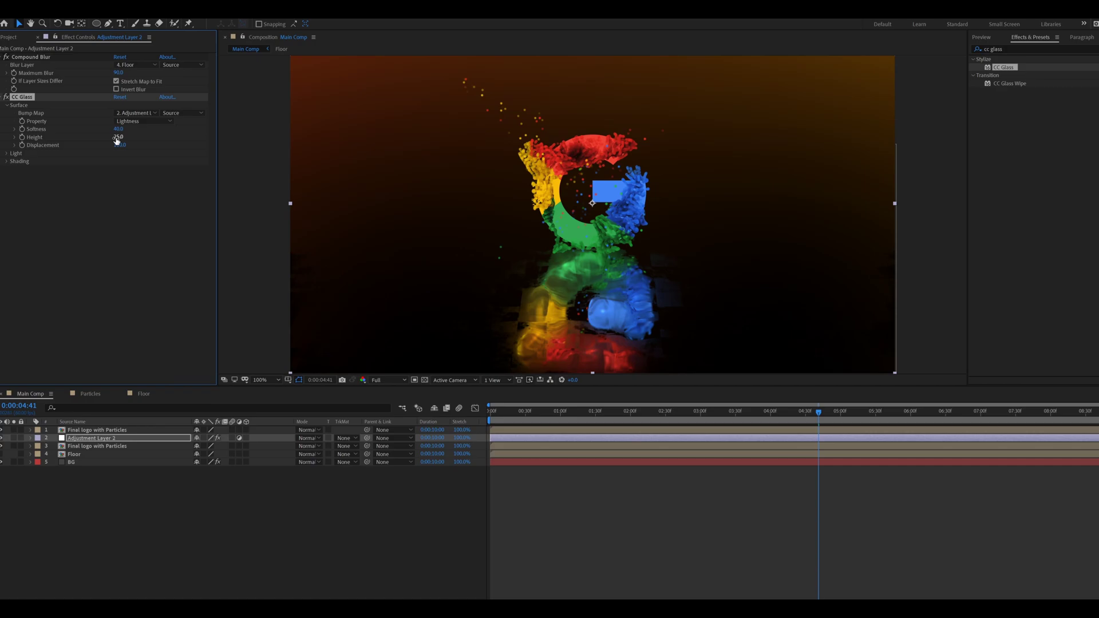
{"action": "left_click", "coordinate": [117, 137]}
{"action": "type", "text": "15"}
{"action": "key", "text": "Return"}
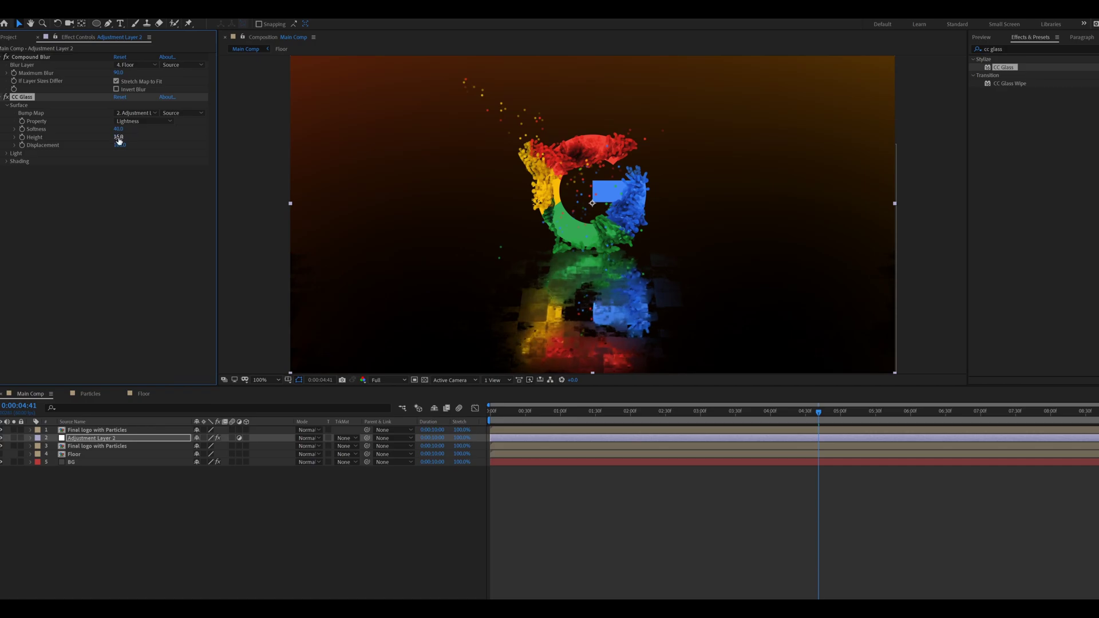
- Set the CC Glass Displacement to 60 and choose the Floor layer as the Bump Map
{"action": "type", "text": "60"}
{"action": "key", "text": "Return"}
{"action": "left_click", "coordinate": [133, 113]}
{"action": "left_click", "coordinate": [135, 165]}
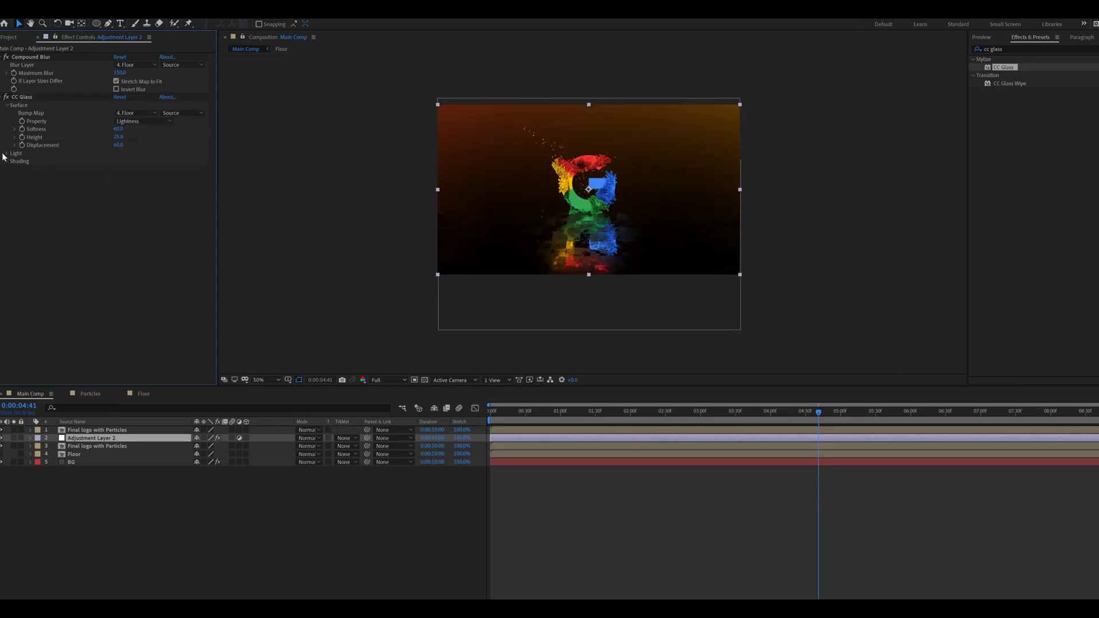
- Set the CC Glass Light Intensity to 60 and collapse both effects on Adjustment Layer 2
{"action": "left_click", "coordinate": [7, 154]}
{"action": "left_click", "coordinate": [119, 169]}
{"action": "type", "text": "60"}
{"action": "key", "text": "Return"}
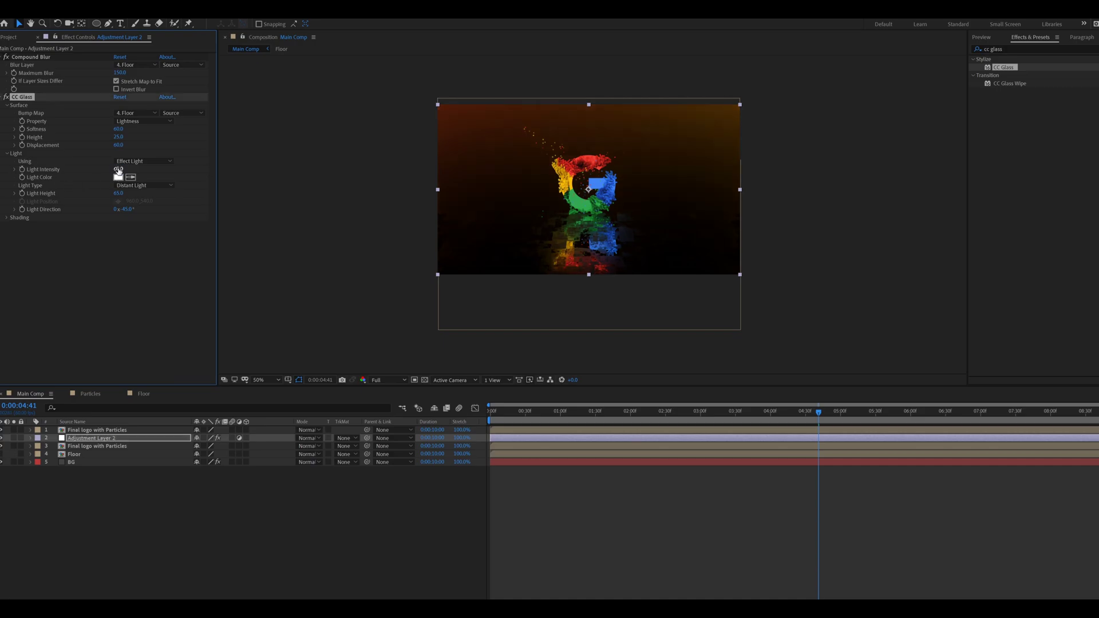
{"action": "left_click", "coordinate": [137, 237]}
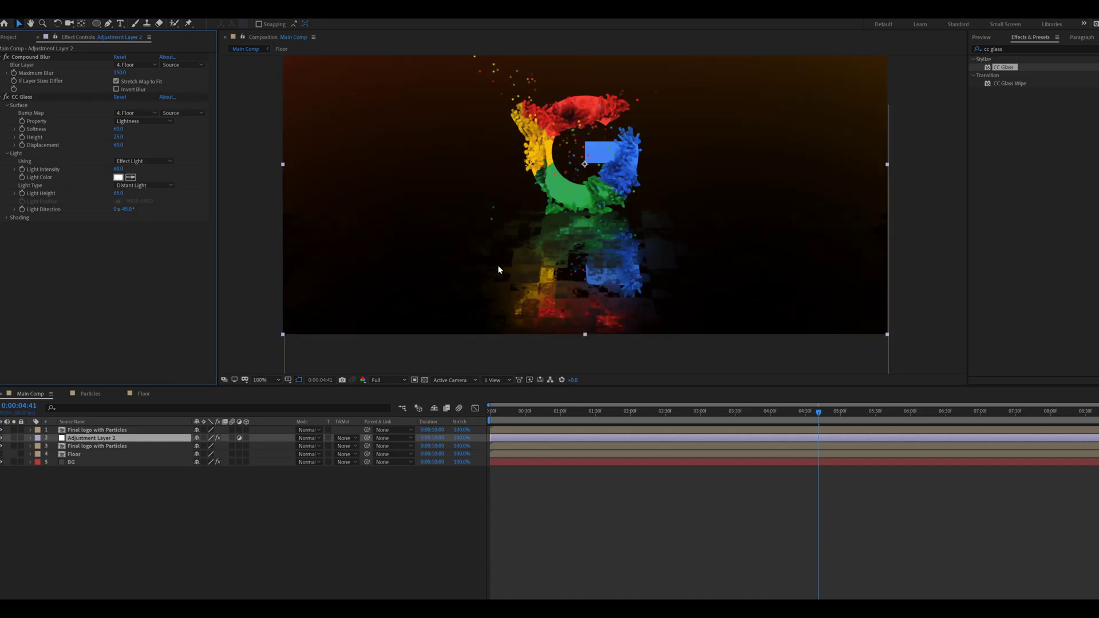
{"action": "left_click", "coordinate": [1, 97]}
{"action": "left_click", "coordinate": [1, 57]}
- Make every layer above BG three-dimensional and add a two-node camera with the 28mm preset
{"action": "left_click", "coordinate": [242, 432]}
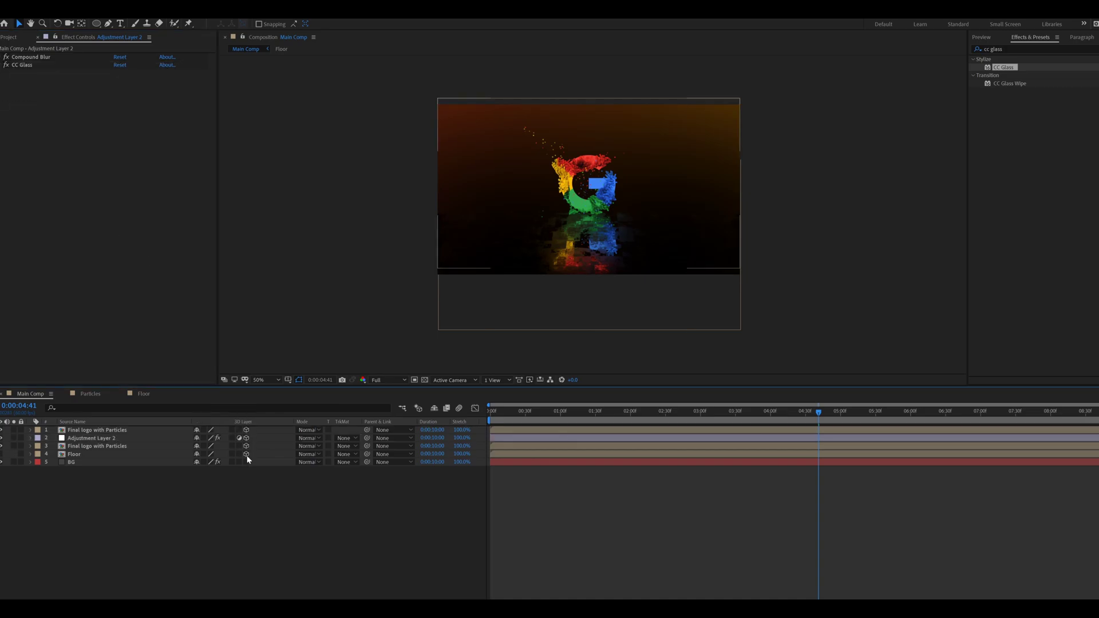
{"action": "right_click", "coordinate": [149, 521]}
{"action": "mouse_move", "coordinate": [183, 526]}
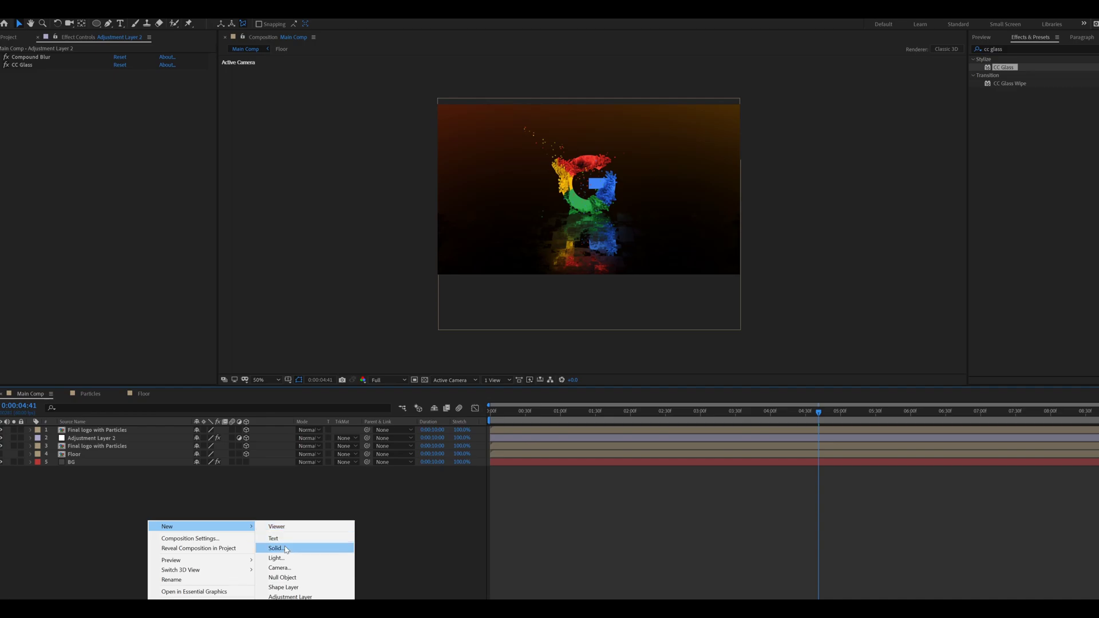
{"action": "left_click", "coordinate": [280, 567]}
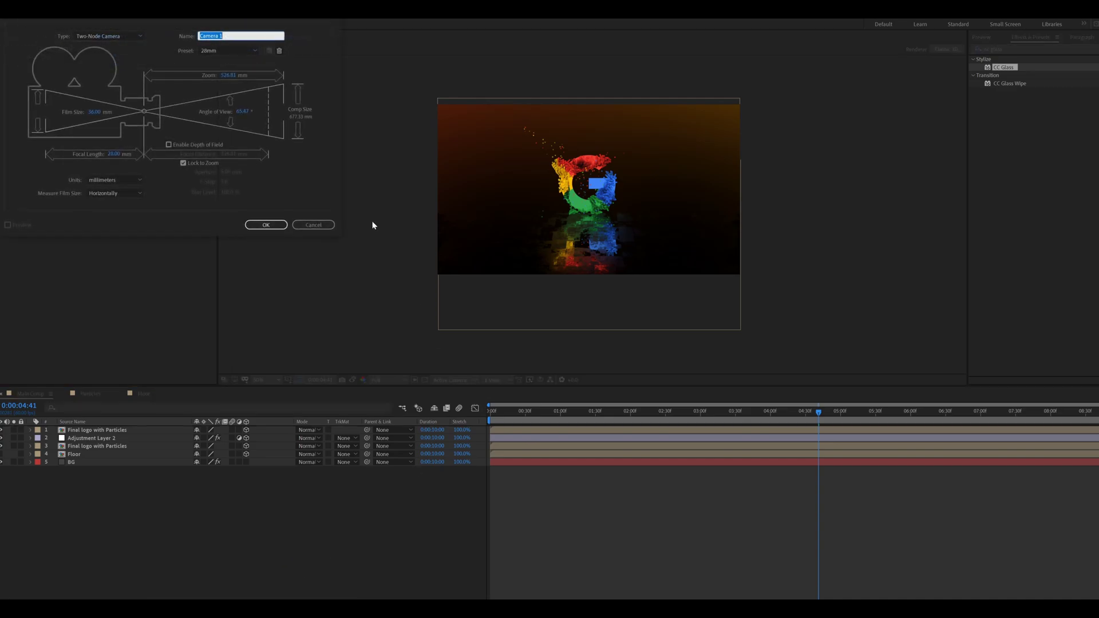
{"action": "left_click", "coordinate": [267, 224]}
- Add a 3D null object to Main Comp and parent Camera 1 to it
{"action": "right_click", "coordinate": [91, 512]}
{"action": "mouse_move", "coordinate": [109, 518]}
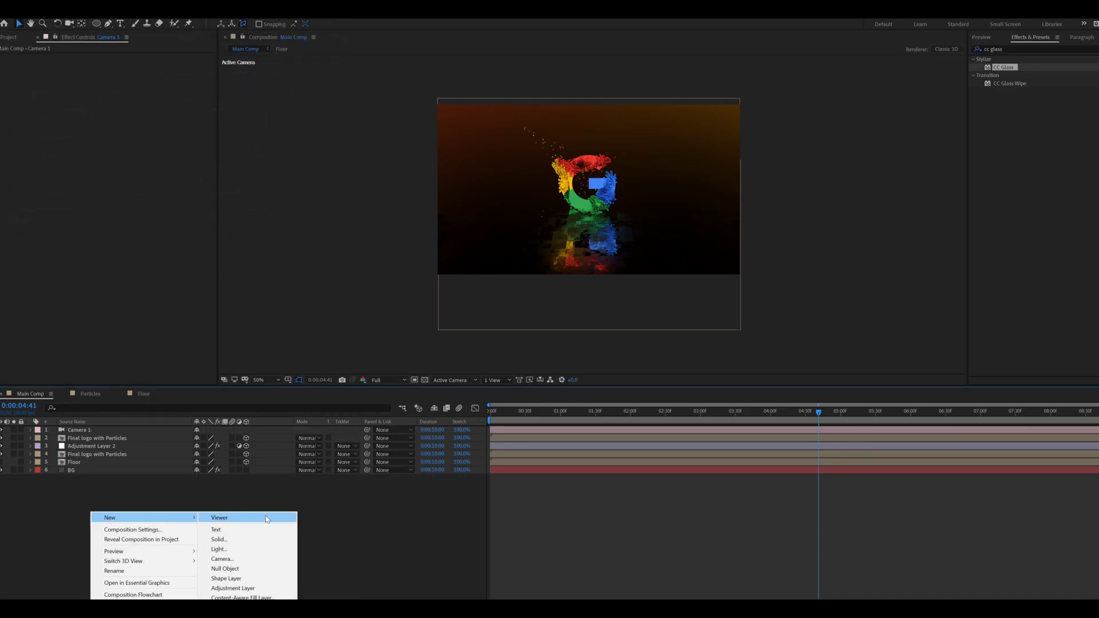
{"action": "left_click", "coordinate": [229, 569]}
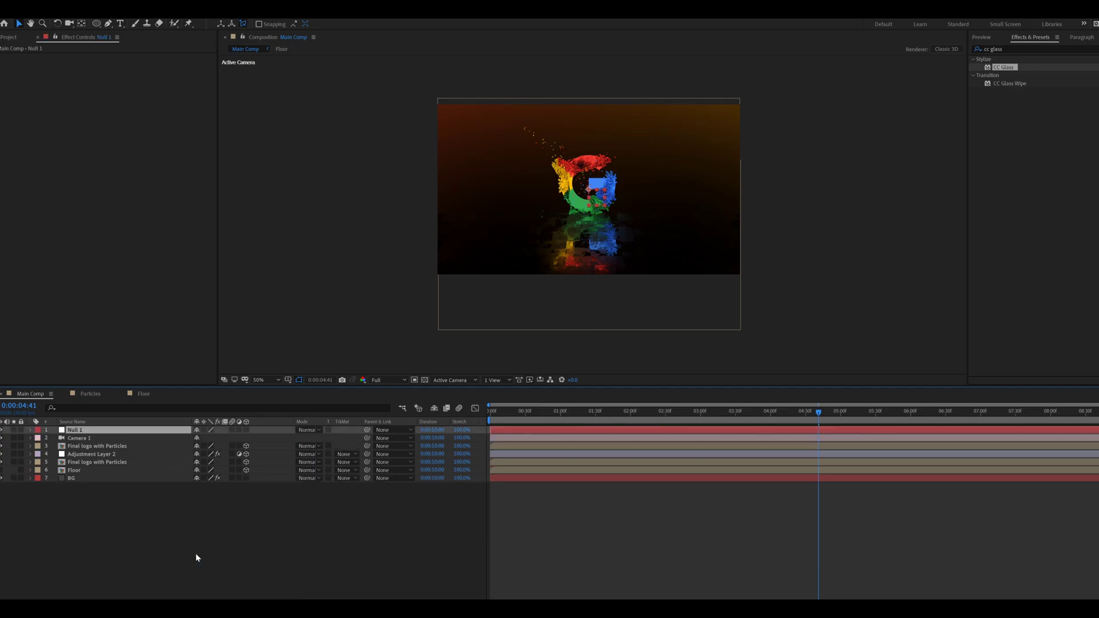
{"action": "left_click_drag", "start_coordinate": [367, 438], "coordinate": [120, 431]}
{"action": "left_click", "coordinate": [207, 514]}
- Keyframe Null 1's Scale at 100% on the first frame and about 69% at the end for a slow push-in
{"action": "left_click", "coordinate": [106, 430]}
{"action": "key", "text": "s"}
{"action": "left_click_drag", "start_coordinate": [501, 412], "coordinate": [490, 413]}
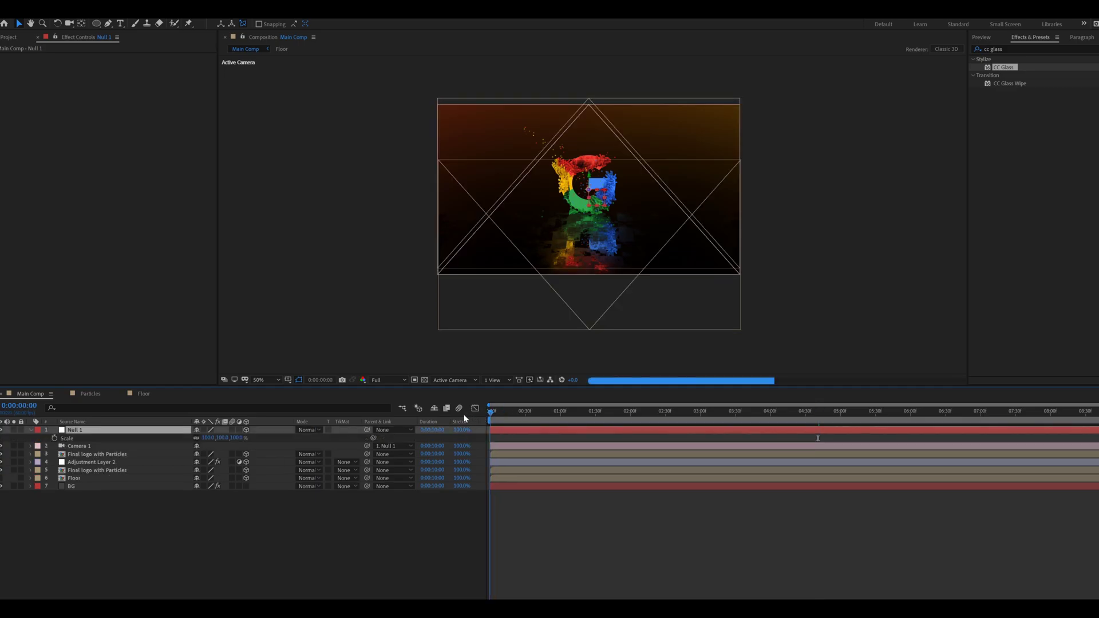
{"action": "left_click", "coordinate": [55, 438]}
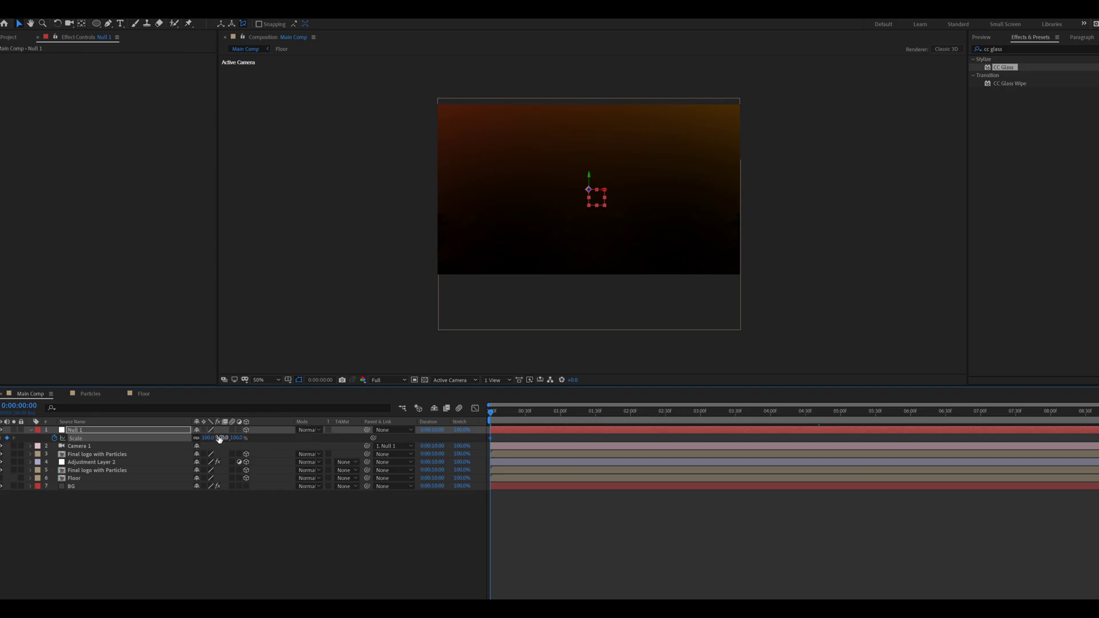
{"action": "left_click_drag", "start_coordinate": [622, 413], "coordinate": [454, 437]}
{"action": "key", "text": "End"}
{"action": "left_click_drag", "start_coordinate": [221, 438], "coordinate": [205, 438]}
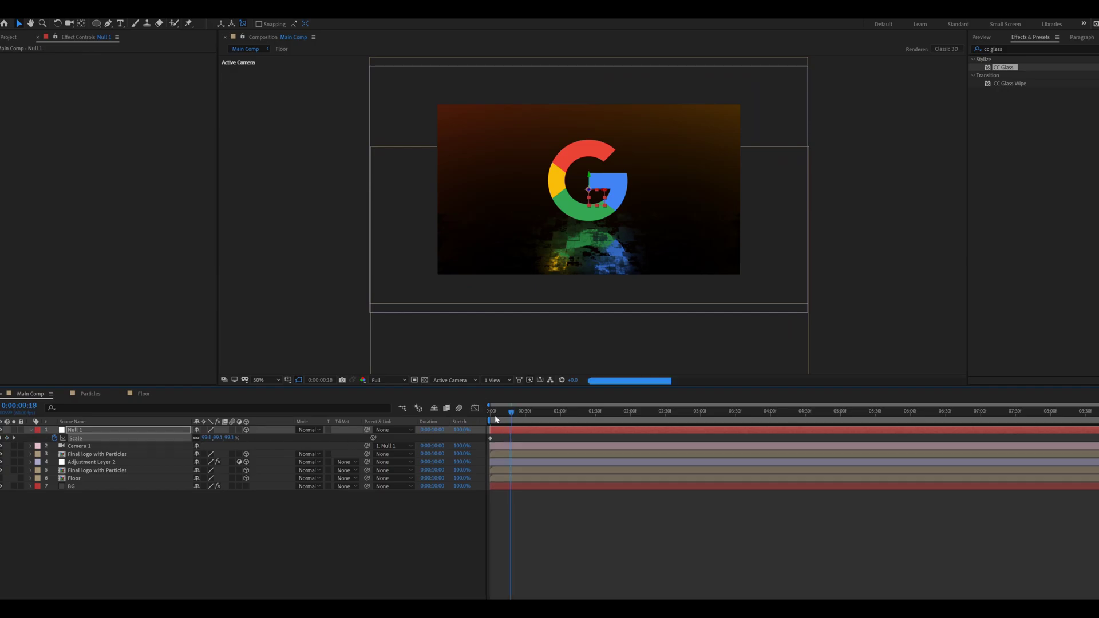
{"action": "key", "text": "Home"}
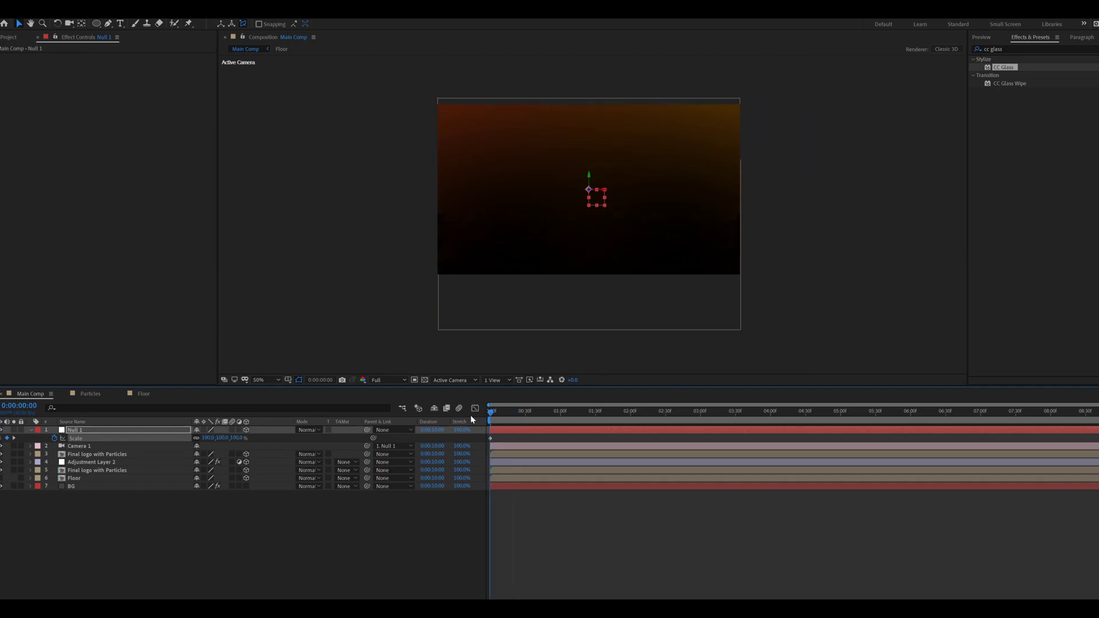
- In the Floor composition, keyframe the floor's Position at the first frame and move it slightly downward at 0:00:09:59
{"action": "left_click", "coordinate": [194, 517]}
{"action": "double_click", "coordinate": [78, 480]}
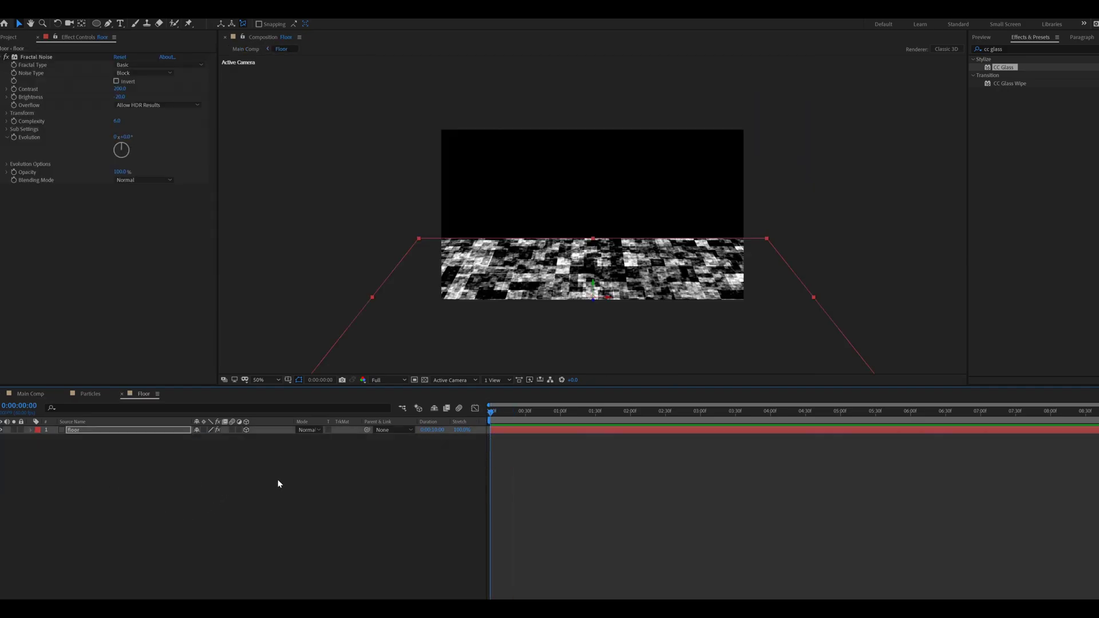
{"action": "left_click", "coordinate": [115, 430]}
{"action": "key", "text": "p"}
{"action": "left_click", "coordinate": [54, 438]}
{"action": "left_click_drag", "start_coordinate": [987, 410], "coordinate": [1098, 410]}
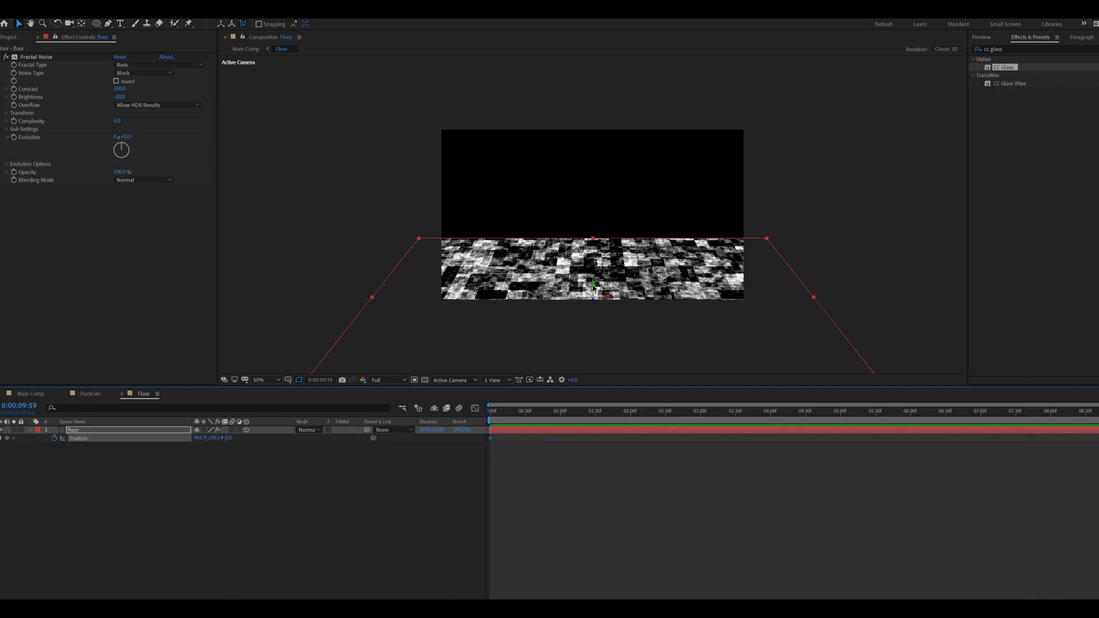
{"action": "left_click_drag", "start_coordinate": [593, 289], "coordinate": [593, 312]}
- Return to Main Comp and play back the animation to check the camera move and floor reflection
{"action": "left_click", "coordinate": [30, 394]}
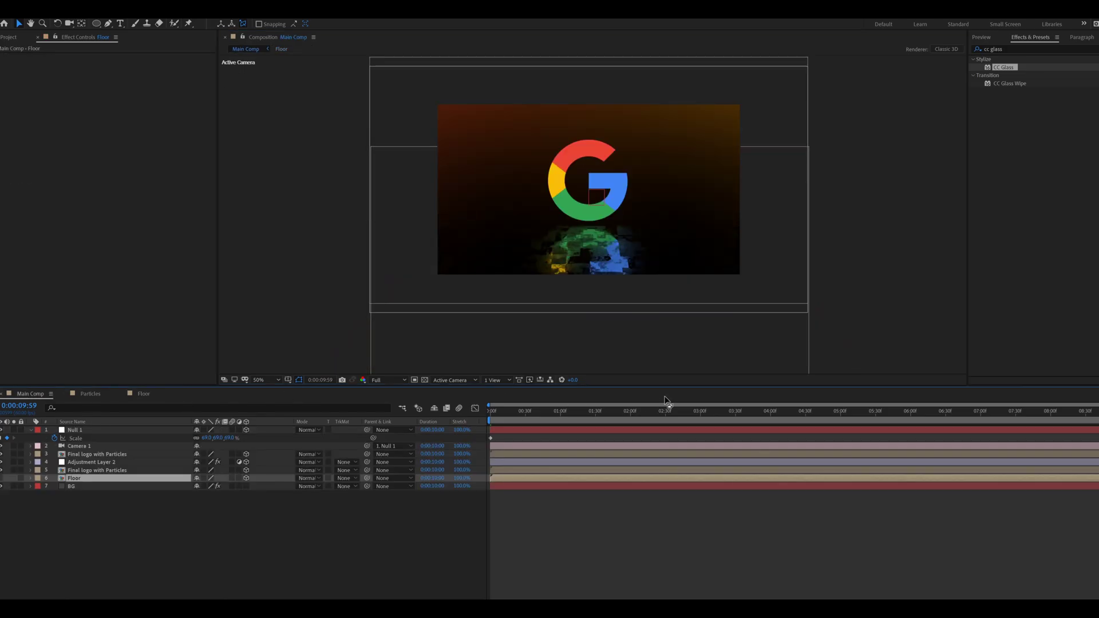
{"action": "left_click", "coordinate": [643, 410]}
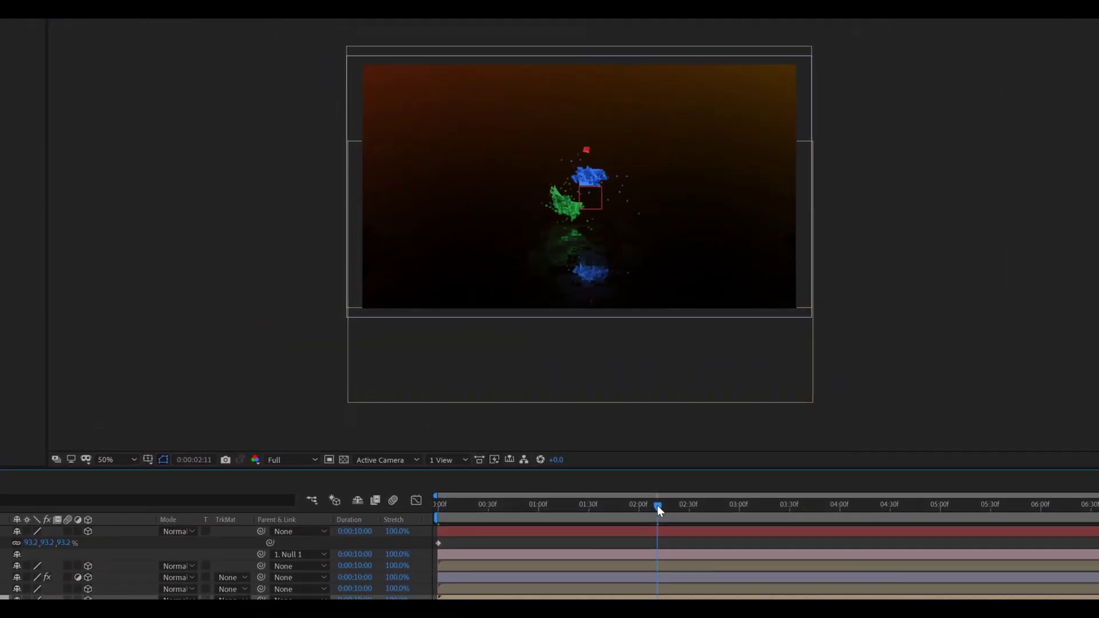
{"action": "key", "text": "space"}
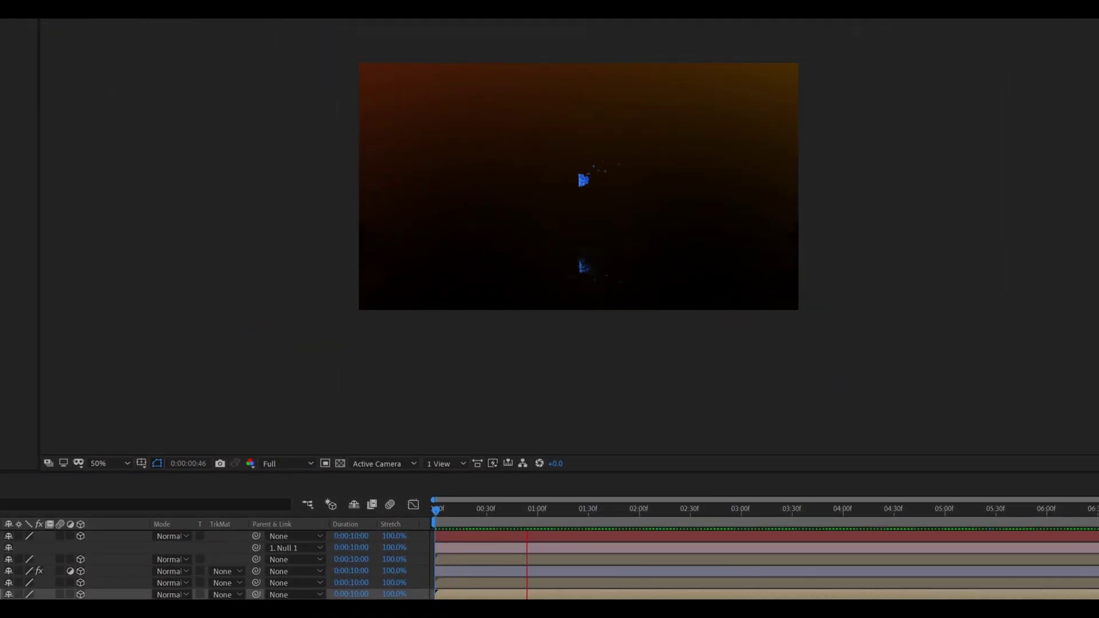